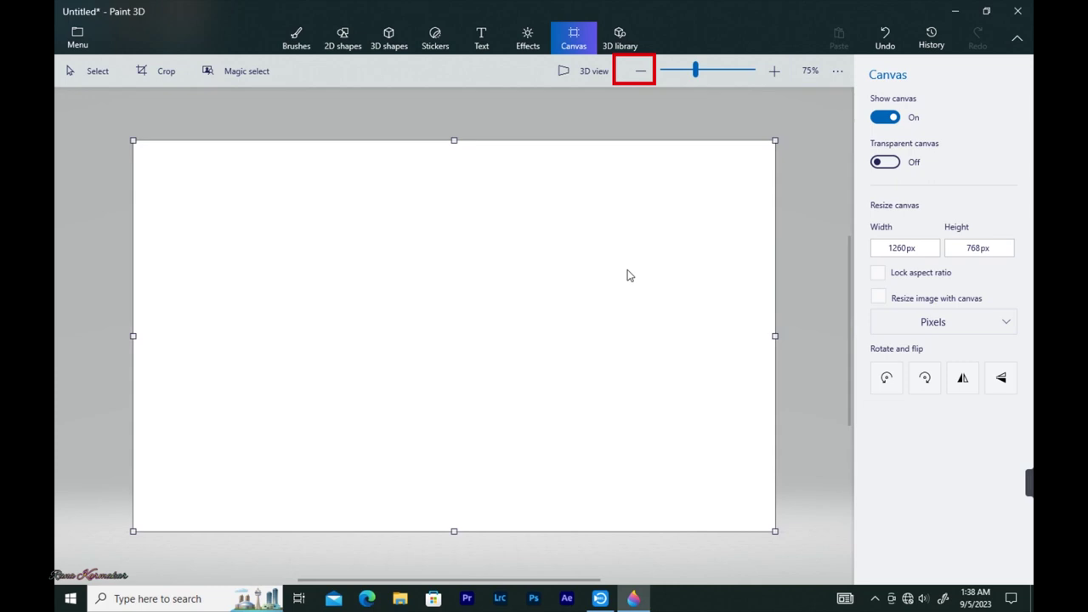
- Switch to the brushes and mix a deep, dark blue from the turquoise palette colour (00a8f3)
scroll(629, 275, "down", 1)
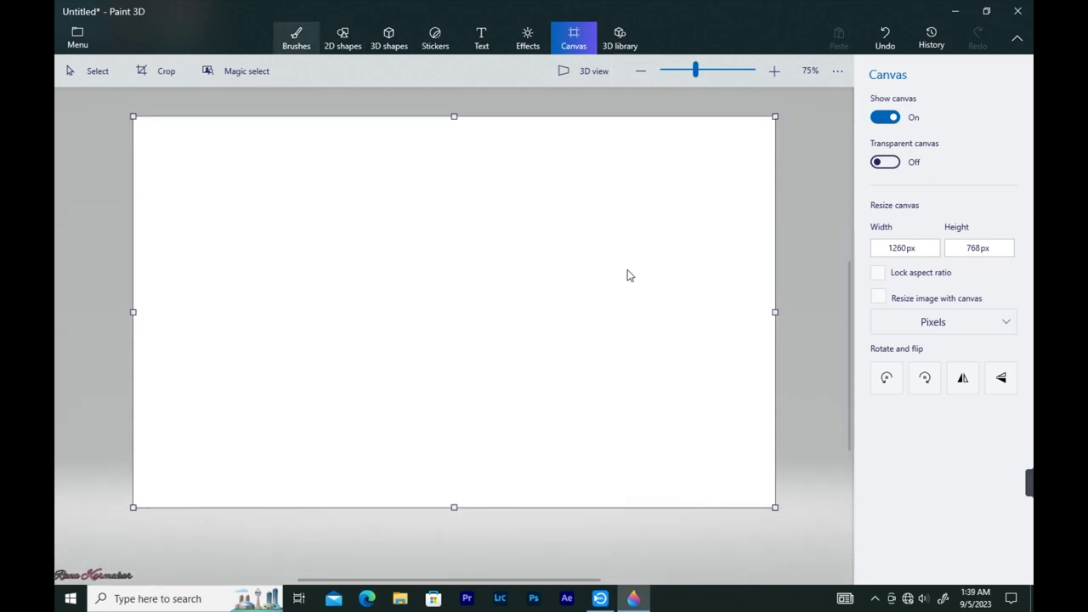
left_click(296, 38)
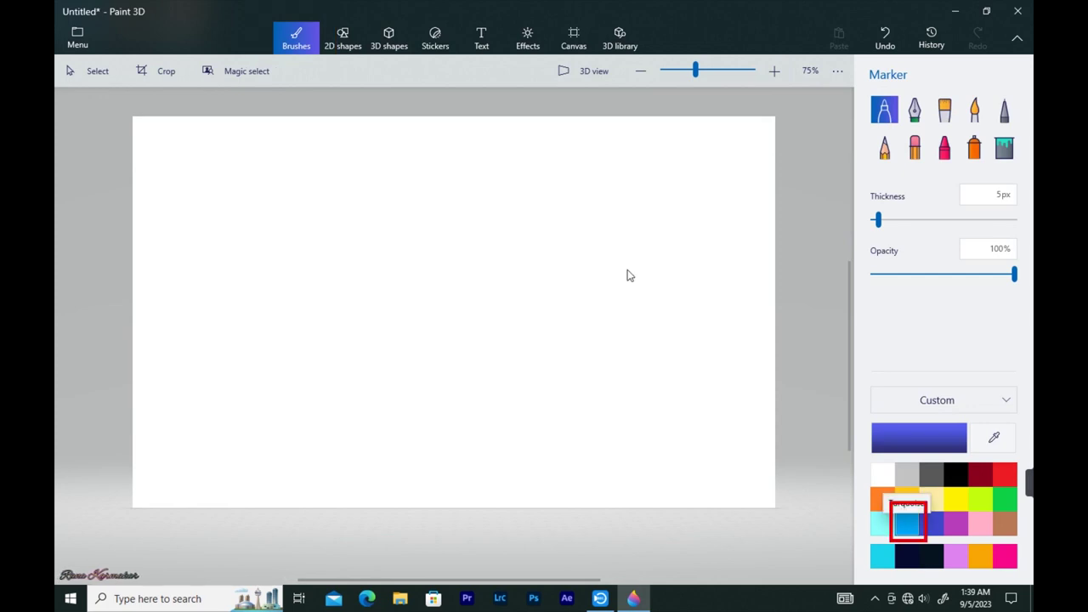
left_click(908, 524)
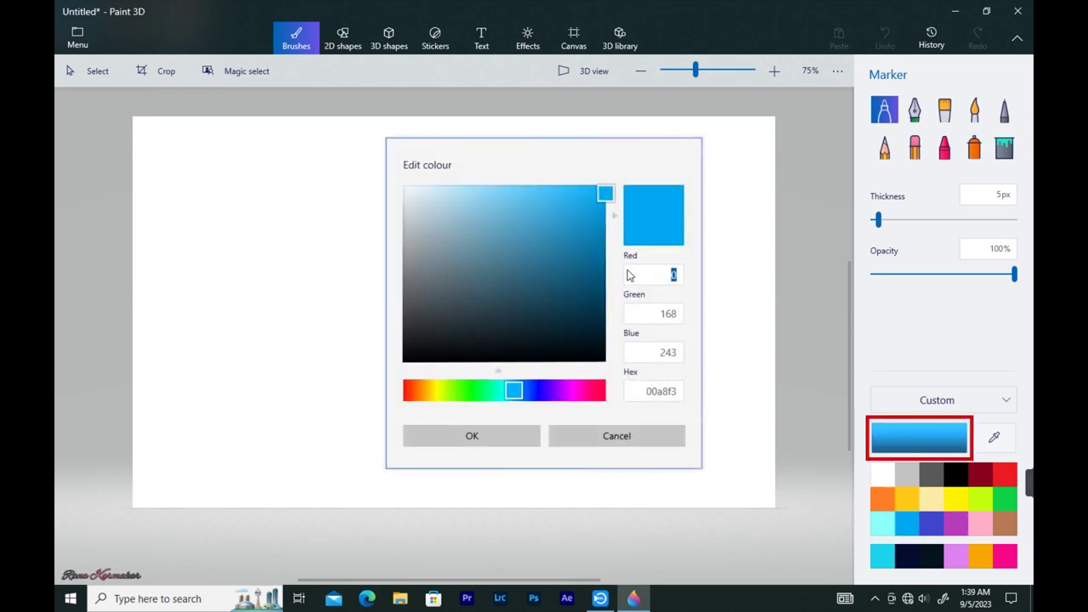
left_click_drag(606, 193, 585, 303)
left_click(472, 436)
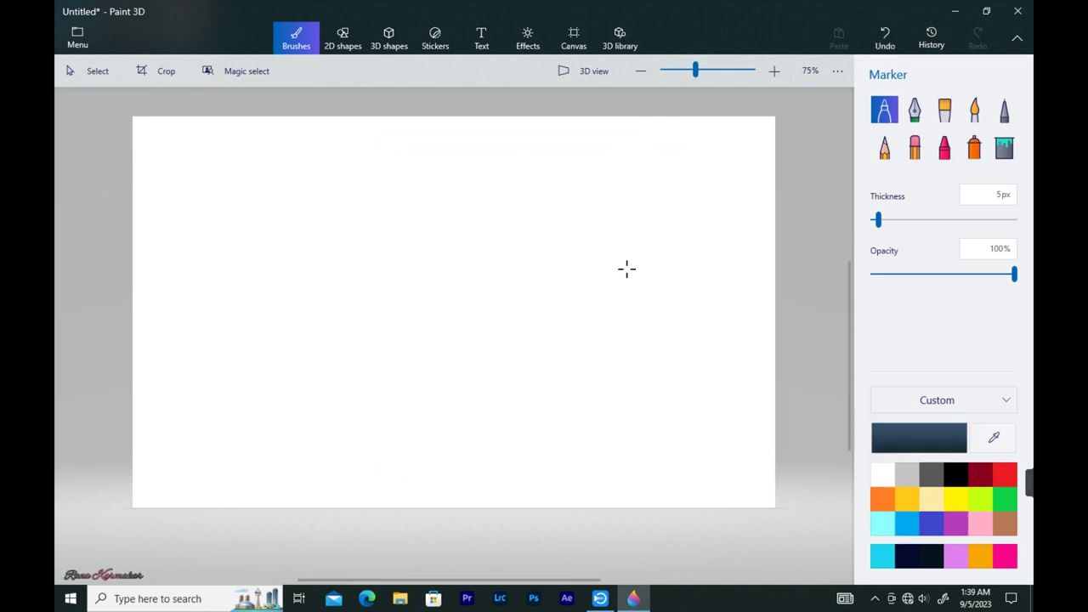
- With the Spray can at 203 px thickness and 17% opacity, cover the upper band of the canvas in dark blue
left_click(975, 147)
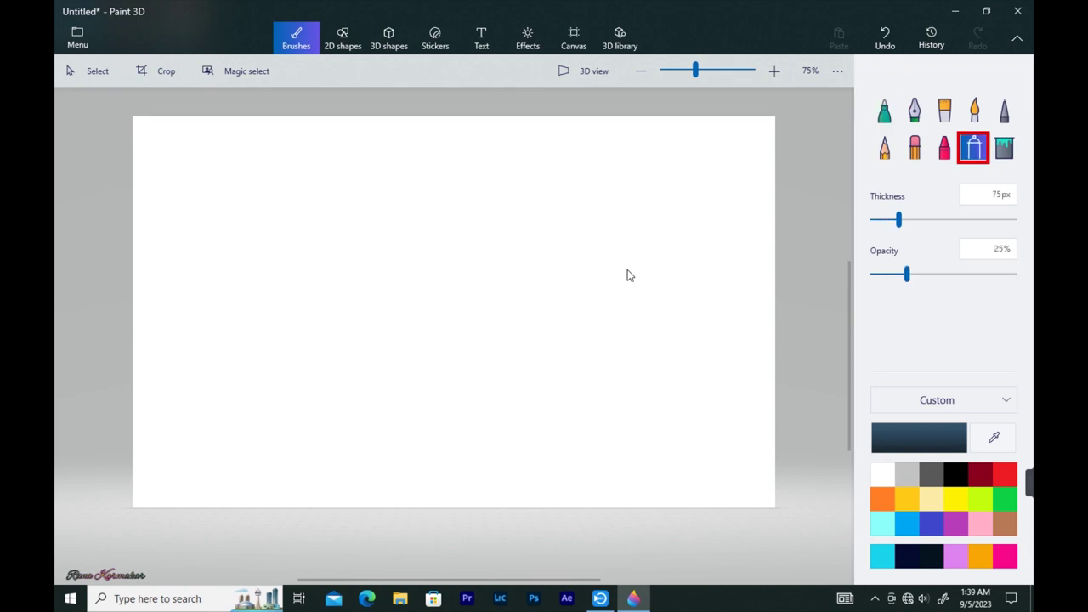
left_click_drag(899, 219, 965, 219)
left_click_drag(174, 126, 629, 124)
left_click_drag(442, 126, 748, 127)
left_click_drag(333, 175, 721, 176)
left_click_drag(149, 175, 468, 174)
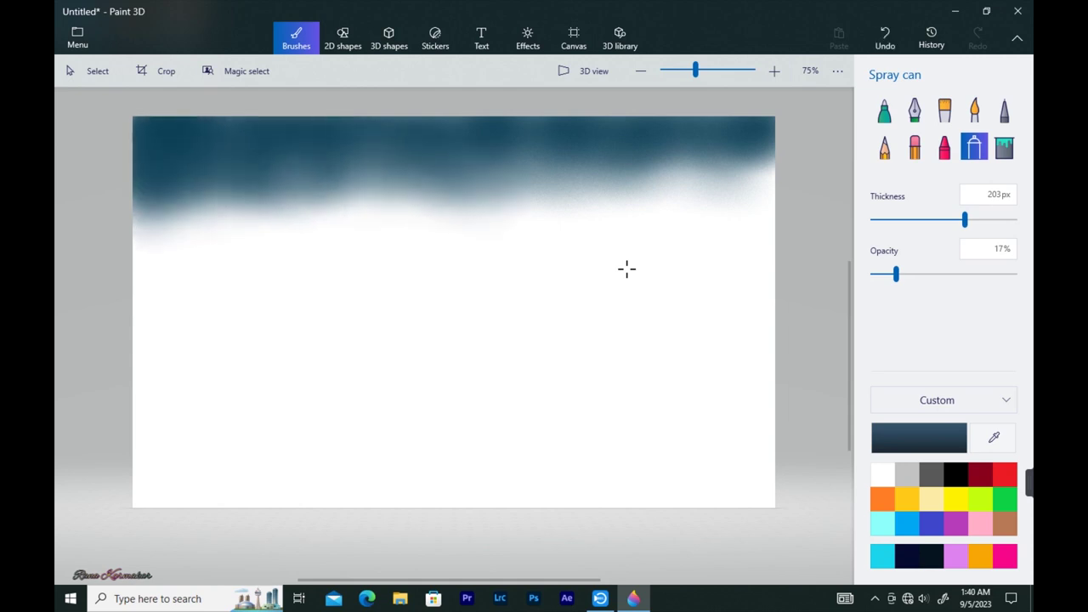
- Extend the dark blue spray down both sides of the canvas to form an arch of night sky
left_click(919, 438)
left_click(472, 436)
mouse_move(151, 208)
left_mouse_down()
mouse_move(161, 280)
mouse_move(174, 247)
mouse_move(209, 238)
mouse_move(155, 317)
left_mouse_up()
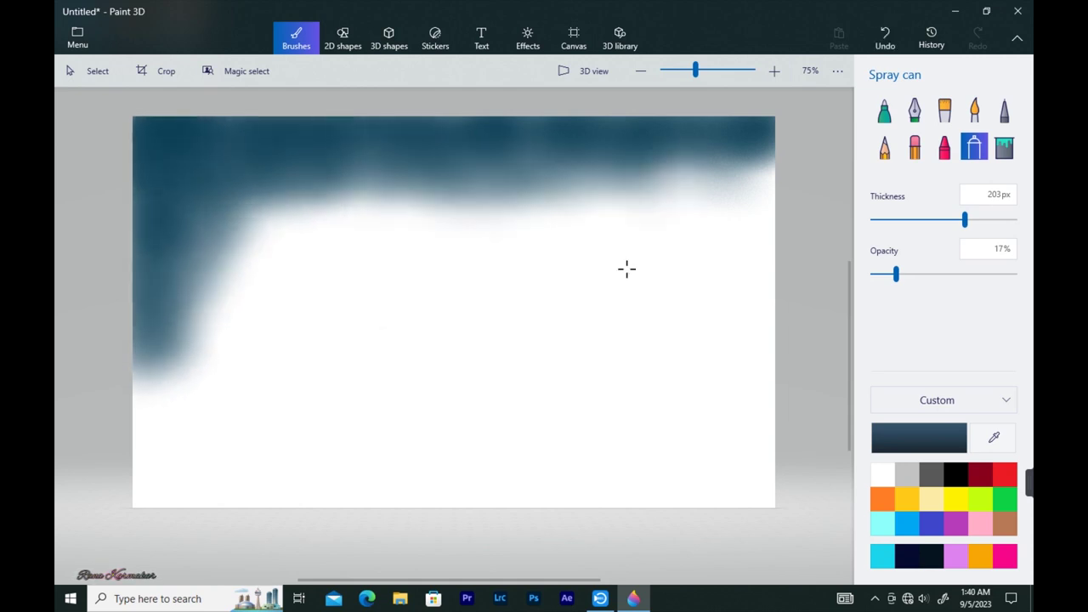
mouse_move(408, 180)
left_mouse_down()
mouse_move(710, 177)
mouse_move(742, 345)
left_mouse_up()
mouse_move(595, 183)
left_mouse_down()
mouse_move(676, 259)
mouse_move(732, 181)
left_mouse_up()
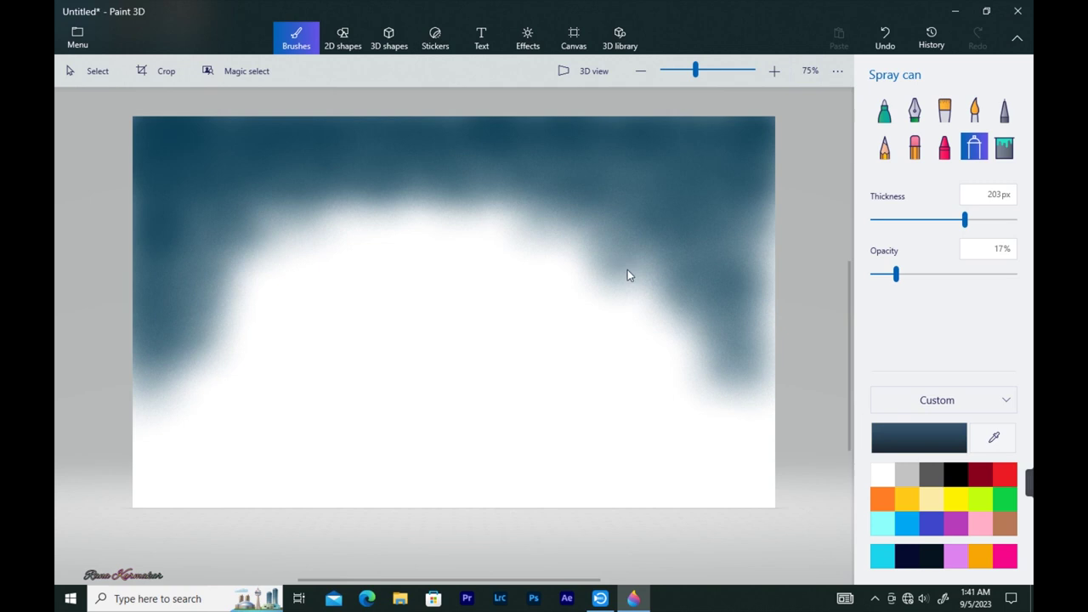
mouse_move(294, 220)
left_mouse_down()
mouse_move(259, 260)
mouse_move(268, 280)
left_mouse_up()
- Choose a brighter blue and spray it along the inner edge of the dark arch, lowering the opacity to 6% for blending
left_click(919, 438)
left_click(590, 267)
left_click(471, 436)
left_click(437, 253)
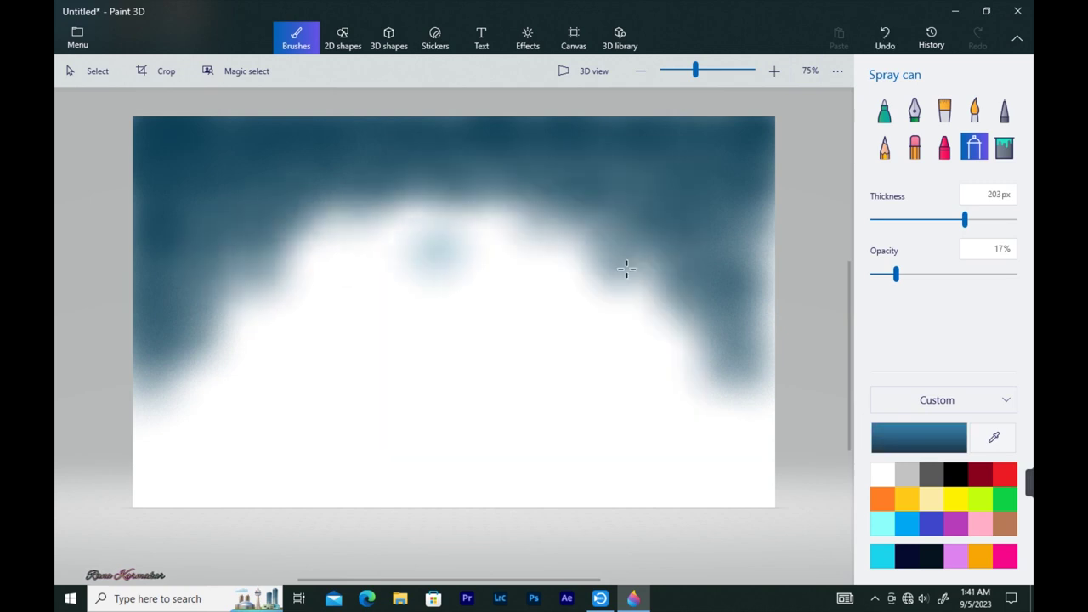
left_click_drag(417, 230, 344, 242)
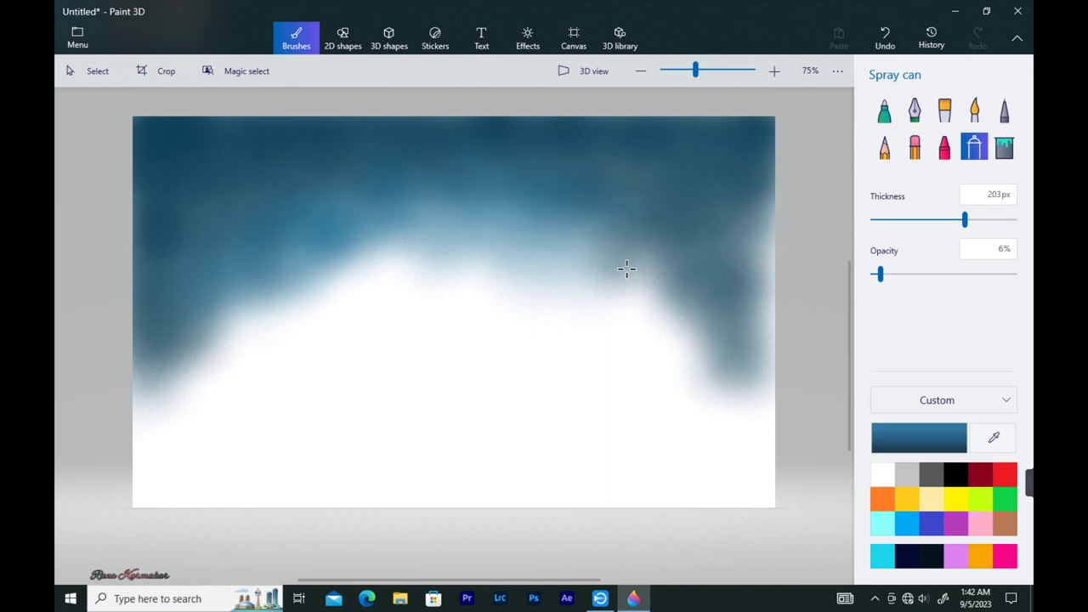
mouse_move(344, 255)
left_mouse_down()
mouse_move(349, 268)
mouse_move(266, 323)
mouse_move(404, 270)
mouse_move(467, 285)
left_mouse_up()
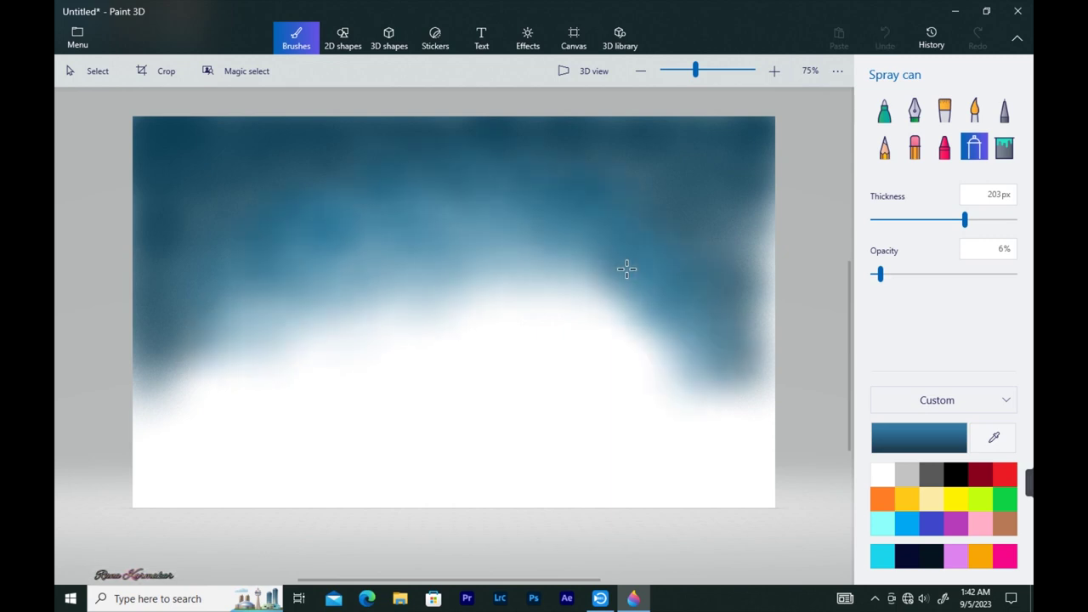
left_click_drag(199, 340, 302, 298)
left_click_drag(234, 336, 349, 319)
- Sample a blue from the sky, darken it to about 08212b and shade the upper edge and corners
left_click(993, 437)
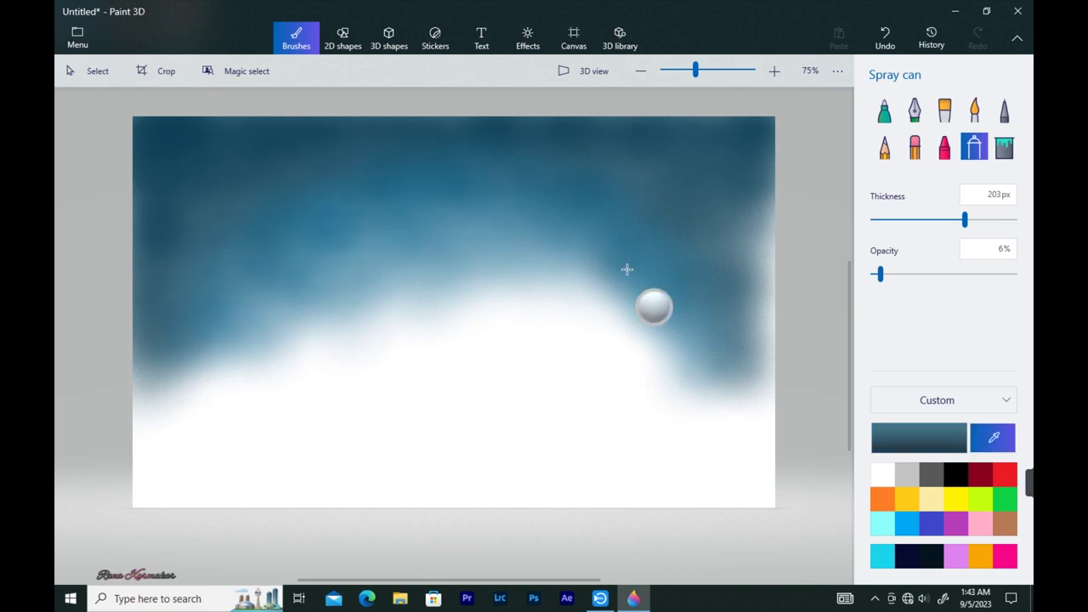
left_click(628, 270)
left_click(919, 437)
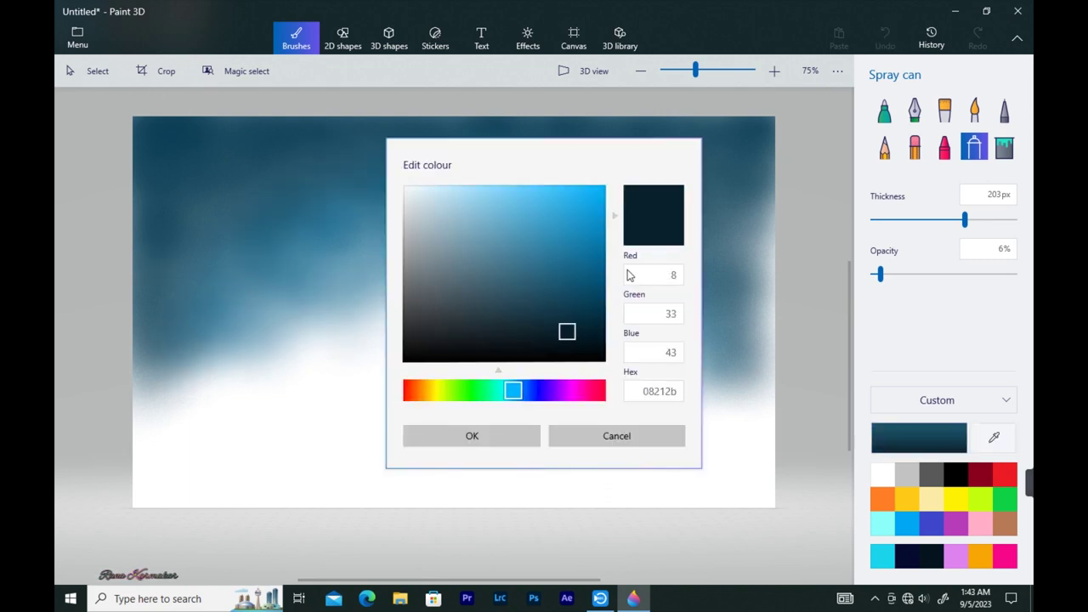
left_click(472, 436)
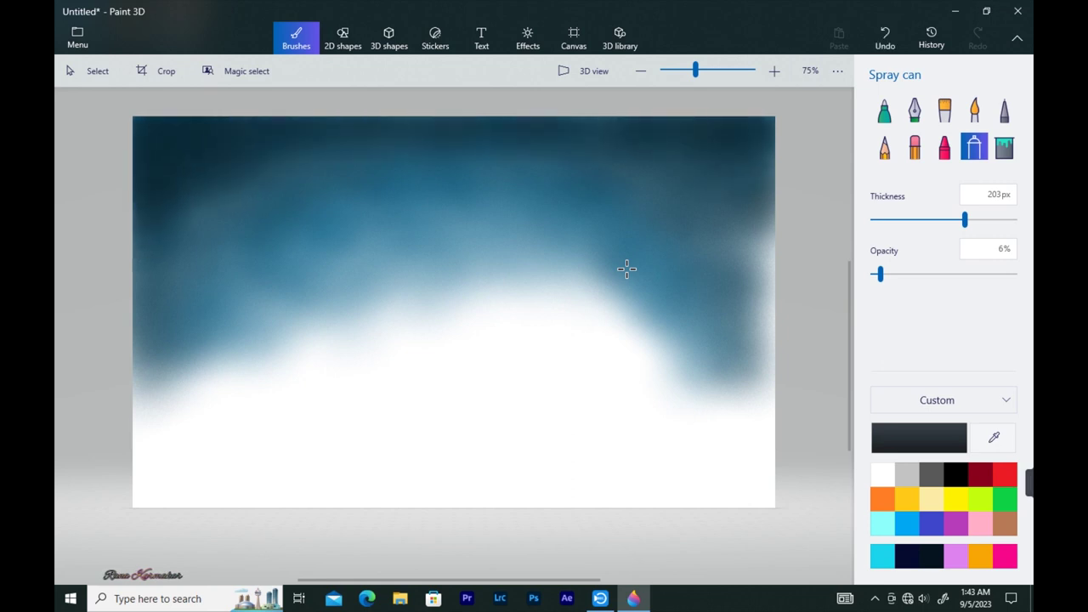
left_click(993, 438)
left_click(919, 438)
left_click(616, 436)
- Sample the mid blue from the sky with the Eyedropper and spray it over the white area below the sky's centre
left_click(993, 437)
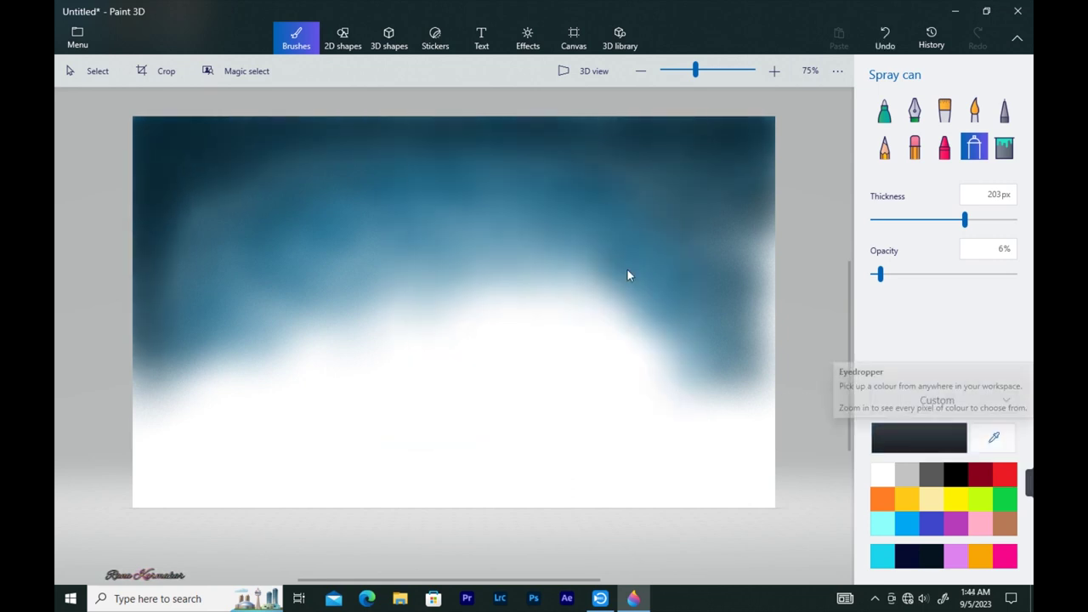
left_click(993, 437)
left_click(628, 269)
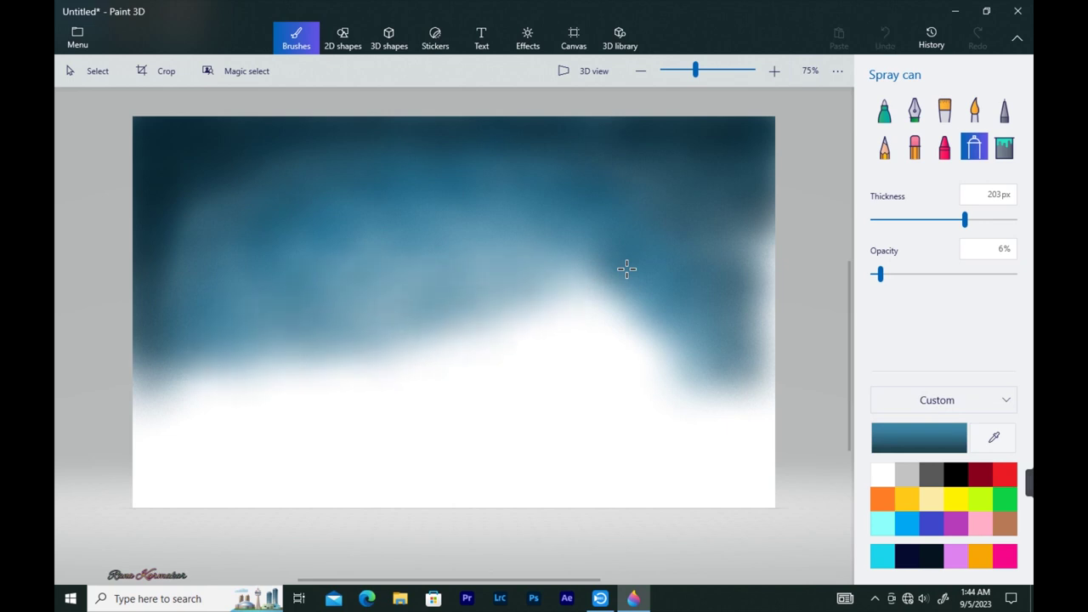
left_click_drag(587, 348, 442, 374)
- Sample the dark blue near the upper right corner of the painting and spray it down the right edge of the canvas
left_click(993, 438)
left_click(753, 141)
left_click_drag(765, 246, 757, 315)
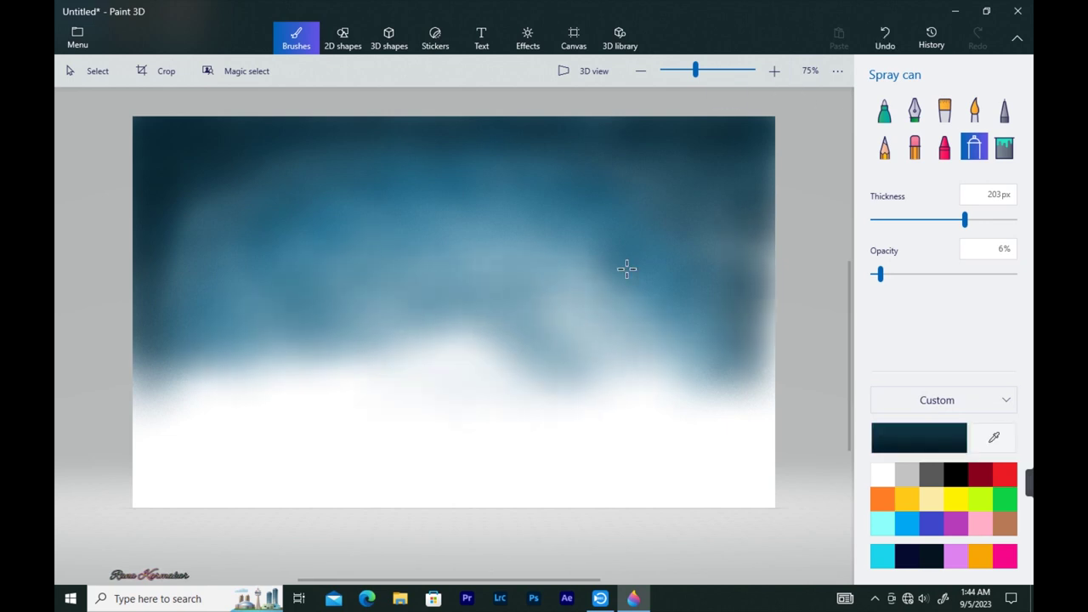
left_click_drag(769, 230, 761, 323)
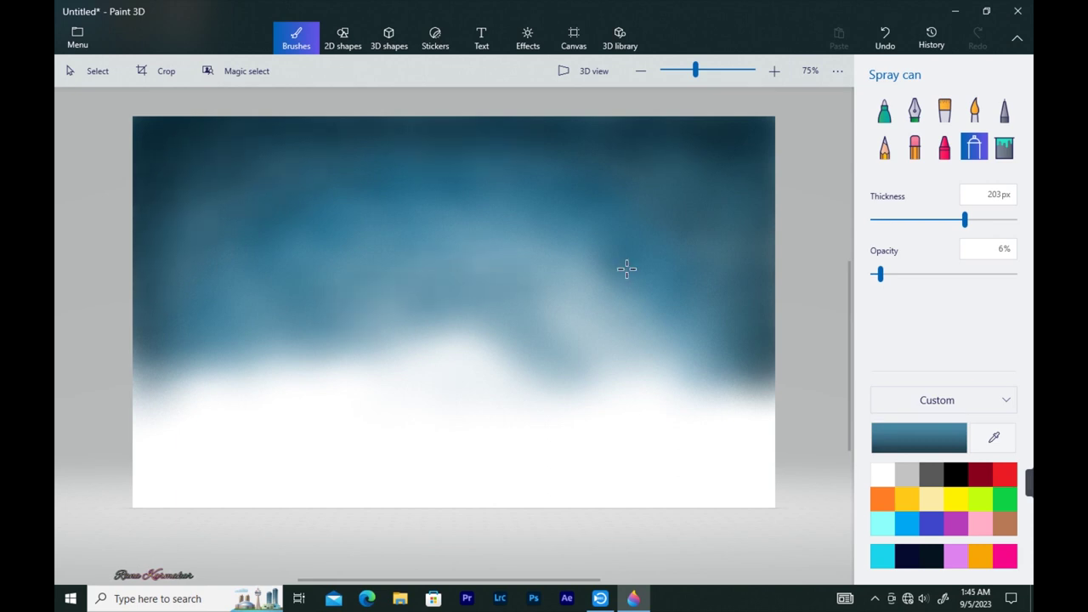
- Spray mid blue over the pale patches in the central and lower sky, mixing a fresh shade from the turquoise palette colour
left_click_drag(401, 351, 551, 305)
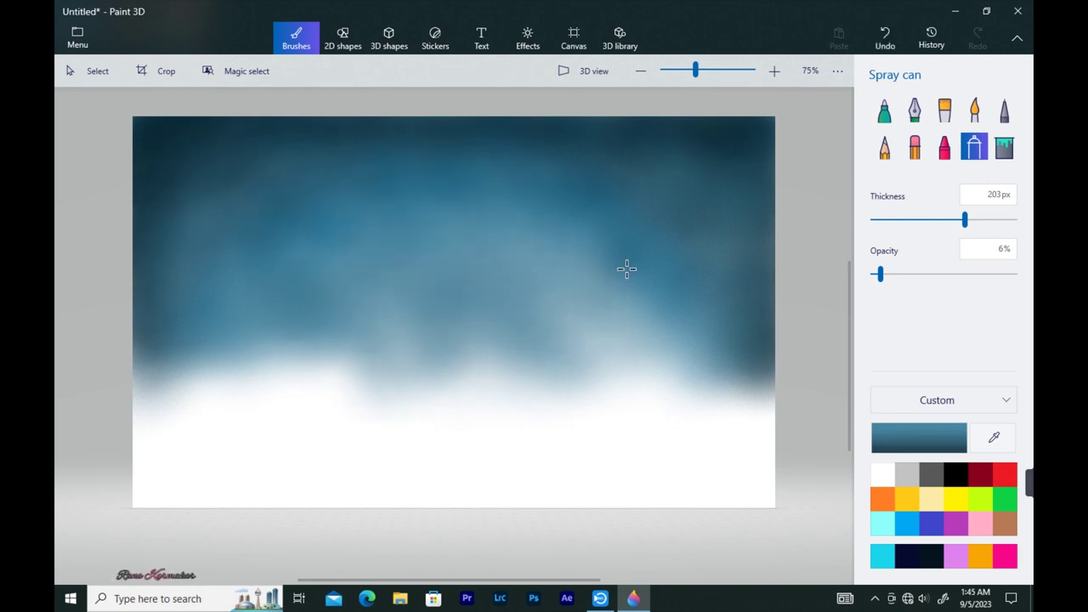
left_click_drag(437, 134, 454, 134)
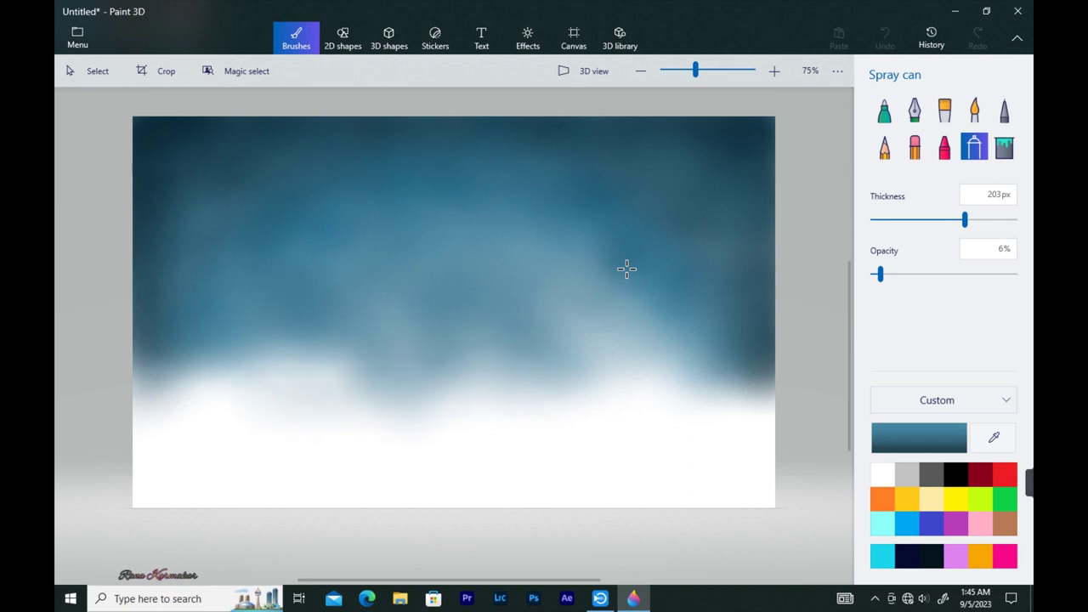
left_click(908, 523)
left_click(919, 438)
left_click(593, 262)
left_click(472, 435)
left_click_drag(433, 230, 518, 238)
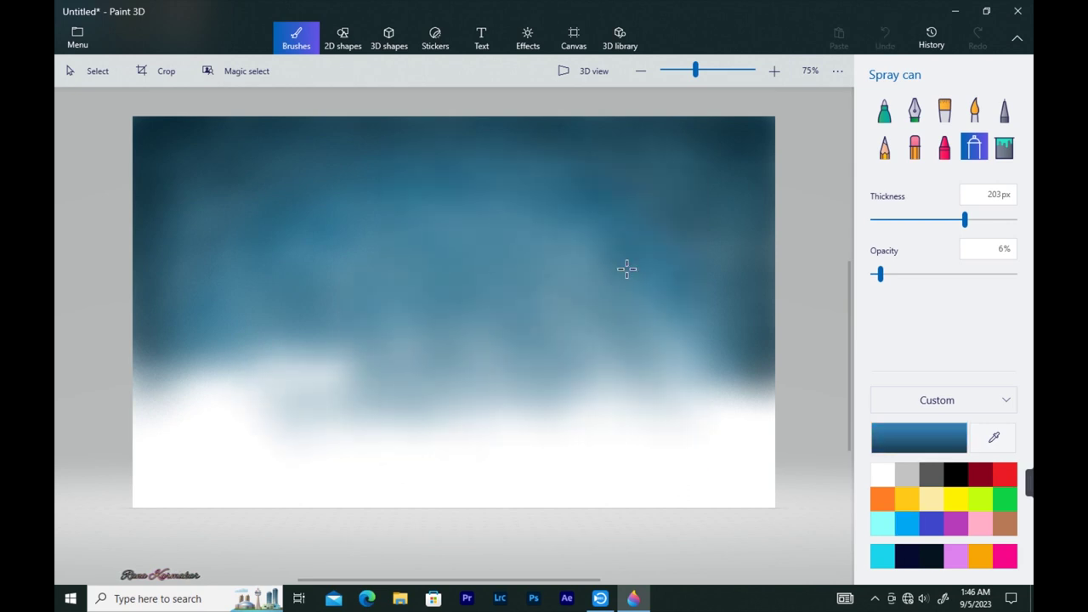
- Spray a soft round white patch in the middle of the sky at 203 px and 6% opacity
left_click(882, 475)
mouse_move(458, 298)
left_mouse_down()
mouse_move(469, 294)
mouse_move(459, 267)
left_mouse_up()
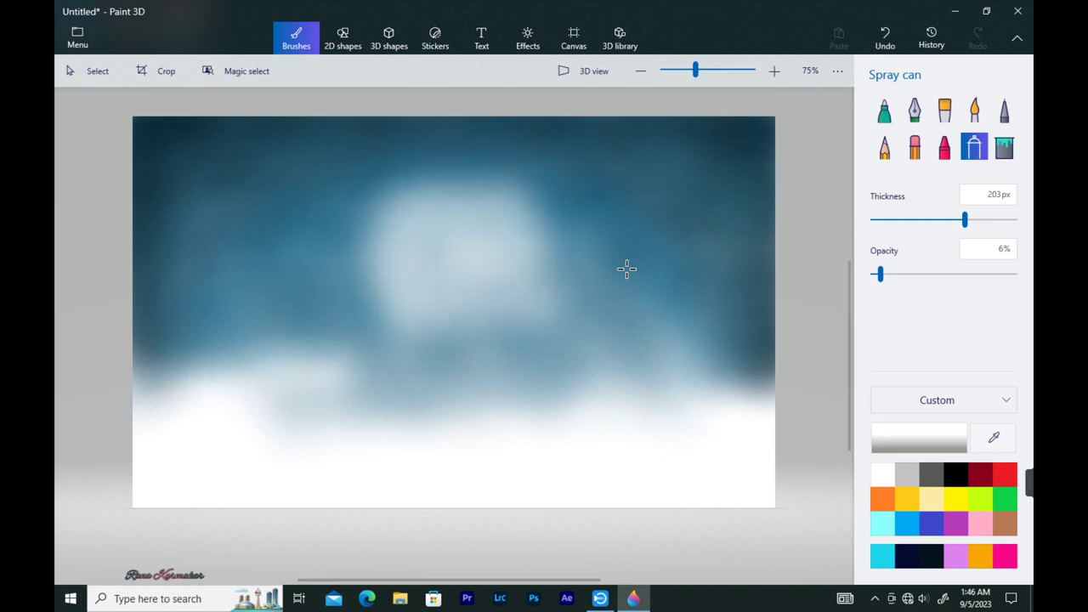
mouse_move(409, 246)
left_mouse_down()
mouse_move(416, 298)
mouse_move(518, 230)
left_mouse_up()
- Mix a pale aqua colour and spray it over the white patch, widening it into a round moon glow
left_click(883, 523)
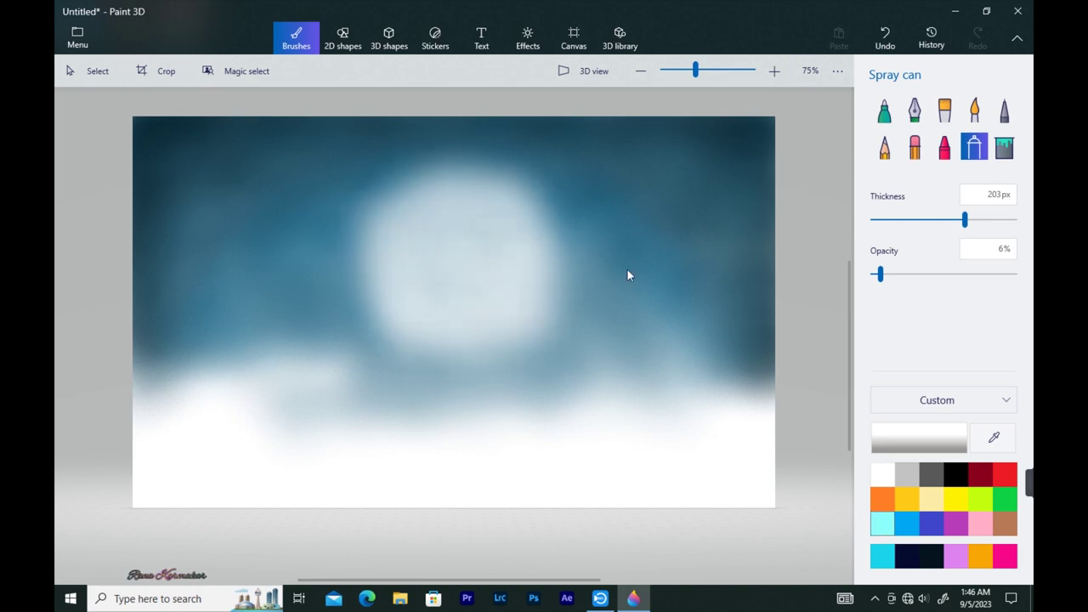
left_click(919, 437)
left_click(490, 202)
left_click(472, 435)
left_click_drag(443, 247, 447, 195)
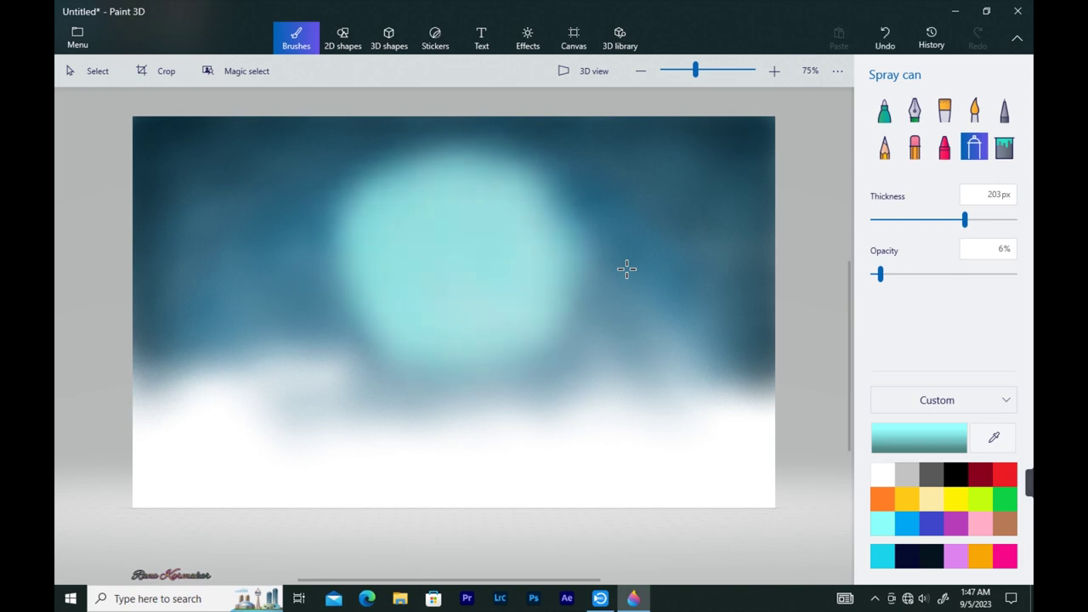
mouse_move(510, 191)
left_mouse_down()
mouse_move(527, 191)
mouse_move(537, 255)
left_mouse_up()
- Sample the dark blue from the sky's right side and spray it along the lower edge of the sky
left_click(994, 438)
left_click(767, 220)
left_click_drag(293, 378, 314, 374)
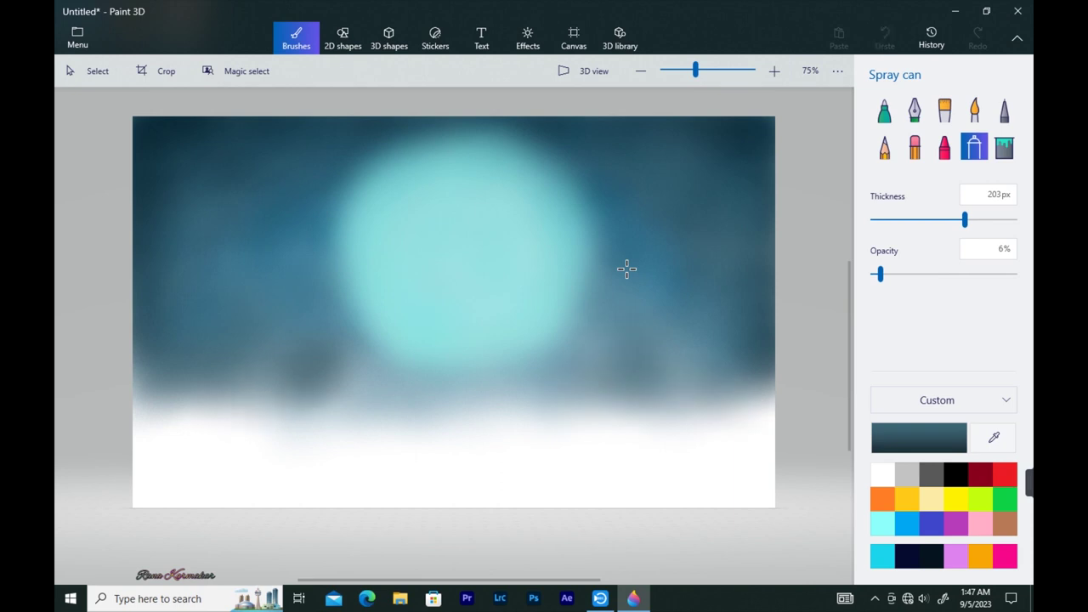
left_click_drag(162, 396, 264, 403)
- Draw a 2D circle centred inside the aqua glow and make its fill and outline white to form the moon
left_click(343, 38)
left_click_drag(423, 219, 566, 360)
left_click_drag(495, 289, 463, 250)
left_click_drag(534, 321, 559, 344)
left_click_drag(474, 261, 462, 252)
left_click(884, 136)
left_click(822, 185)
left_click(884, 199)
left_click(822, 246)
left_click(568, 252)
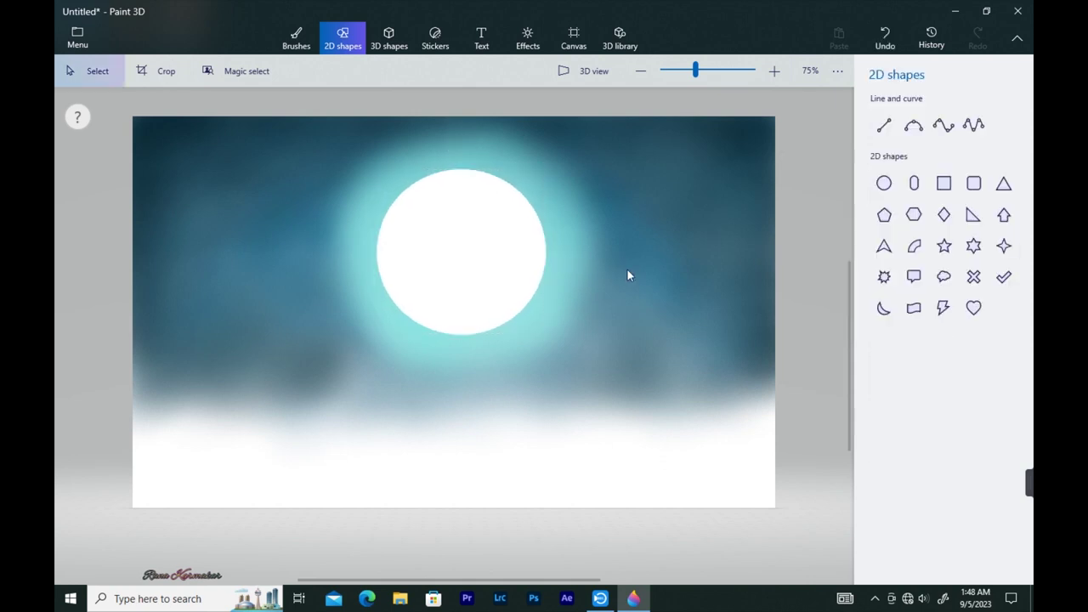
- Narrow the aqua glow with dark blue spray at 3% opacity, and soften the moon's rim with 67 px white spray
left_click(296, 38)
left_click_drag(879, 274, 876, 274)
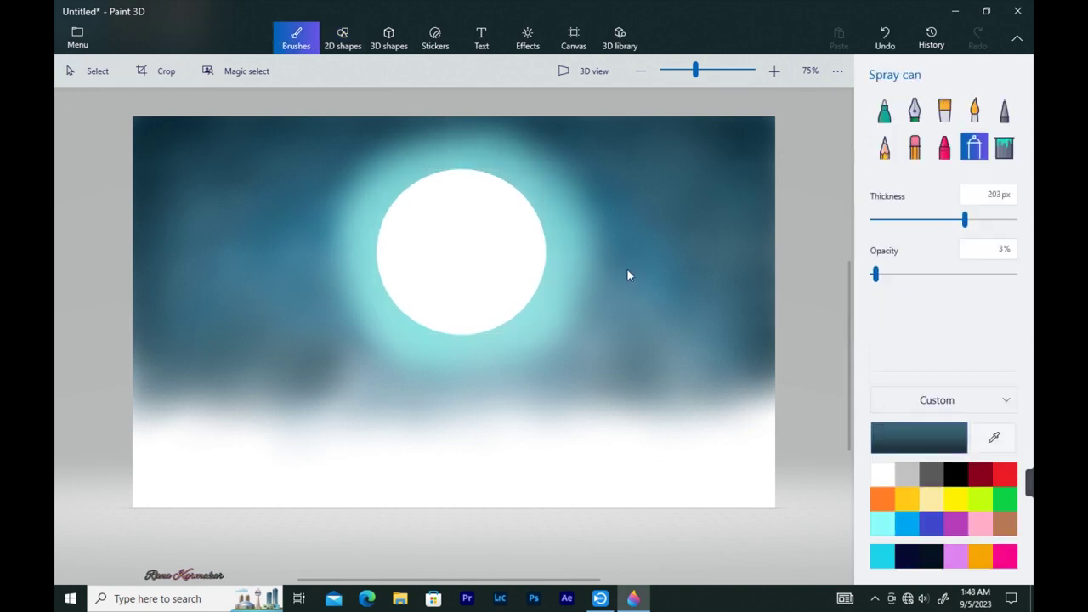
left_click_drag(606, 279, 595, 204)
left_click_drag(595, 212, 597, 247)
left_click_drag(575, 327, 592, 231)
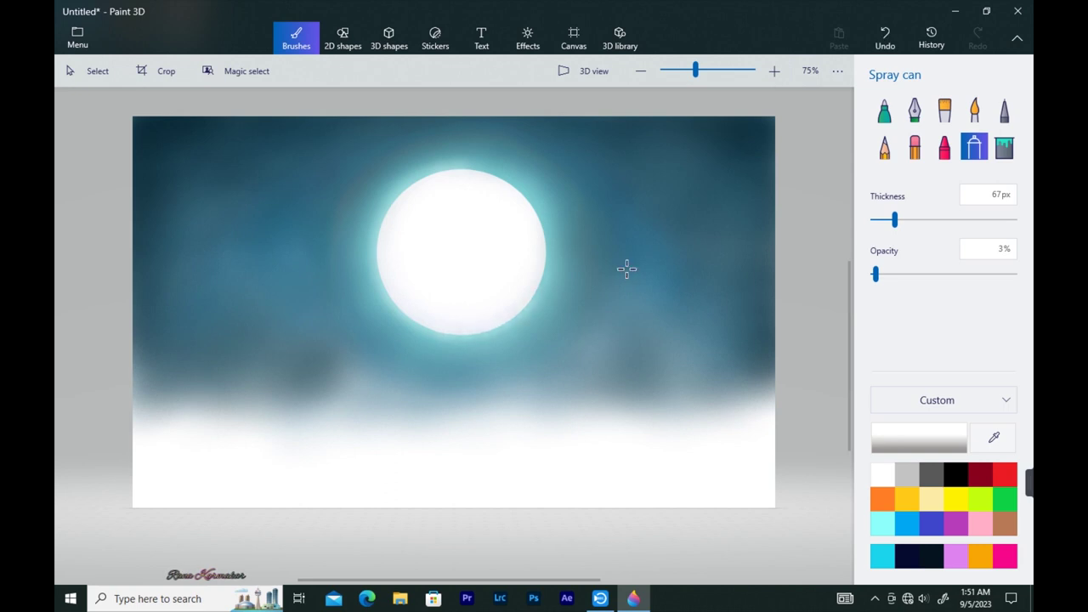
mouse_move(466, 164)
left_mouse_down()
mouse_move(500, 174)
mouse_move(541, 223)
left_mouse_up()
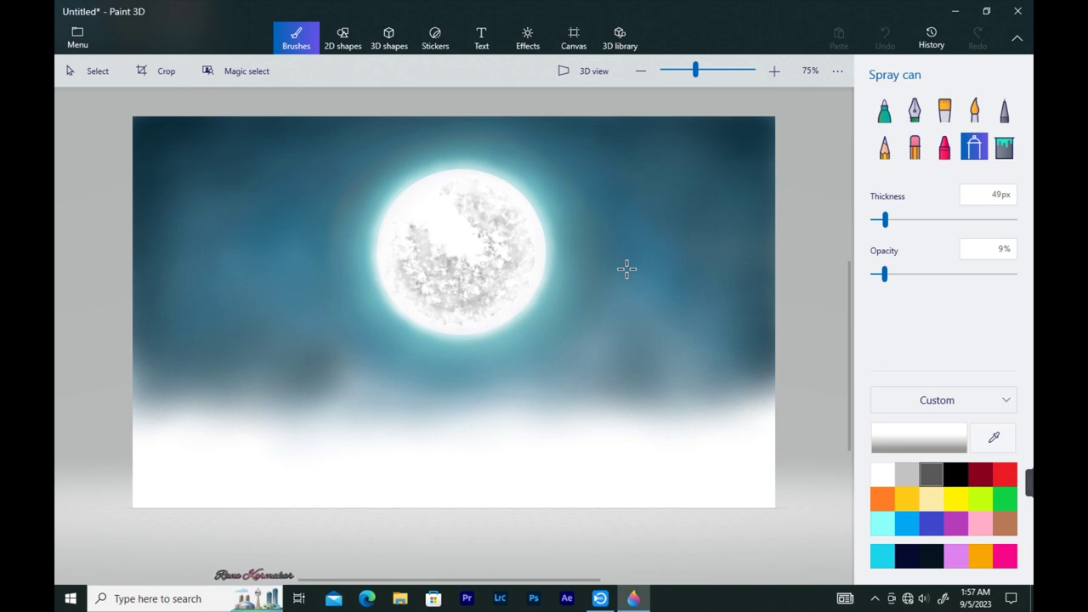
- Paint a dark navy mountain silhouette along the horizon using the Marker at 100% opacity
left_click(884, 111)
left_click(907, 556)
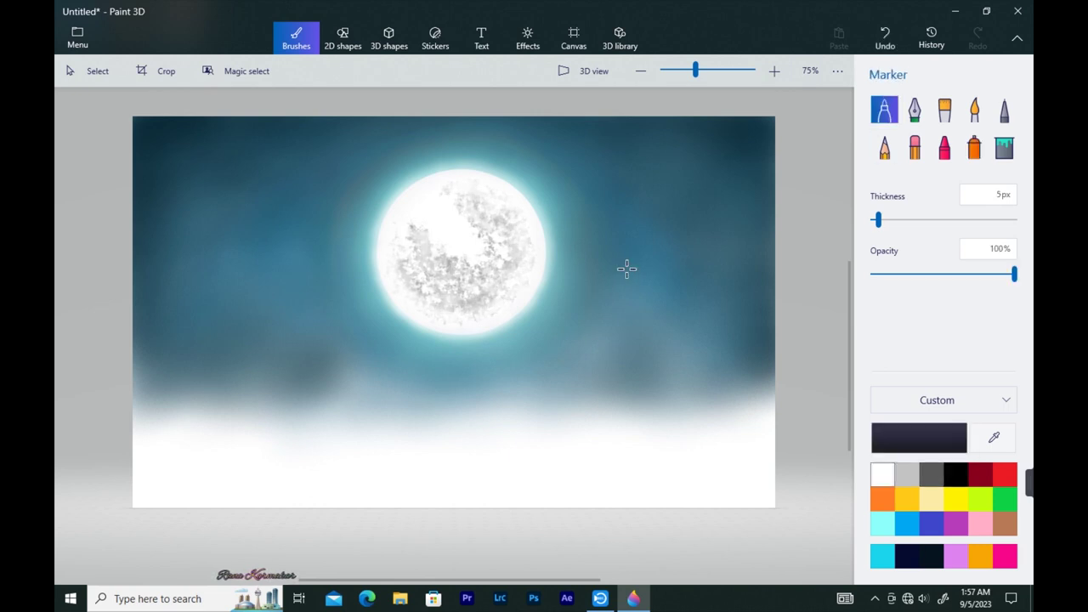
left_click(341, 36)
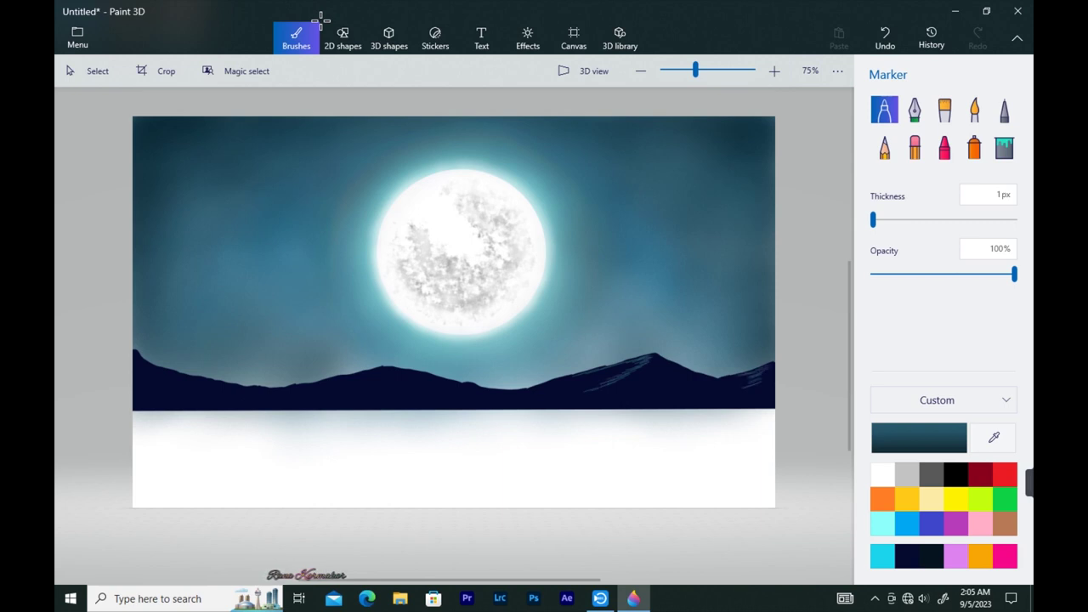
- Draw thin teal highlight strokes on the slopes of the right-hand mountains with the 1 px Marker
left_click_drag(751, 375, 729, 380)
key("ctrl+y")
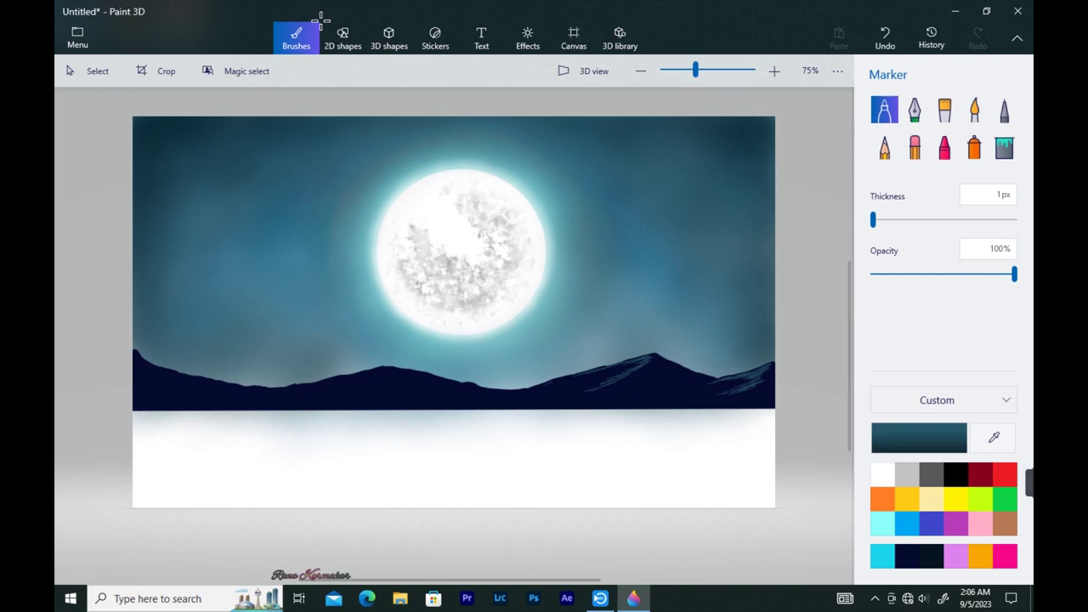
key("ctrl+z")
key("ctrl+y")
key("ctrl+z")
key("ctrl+y")
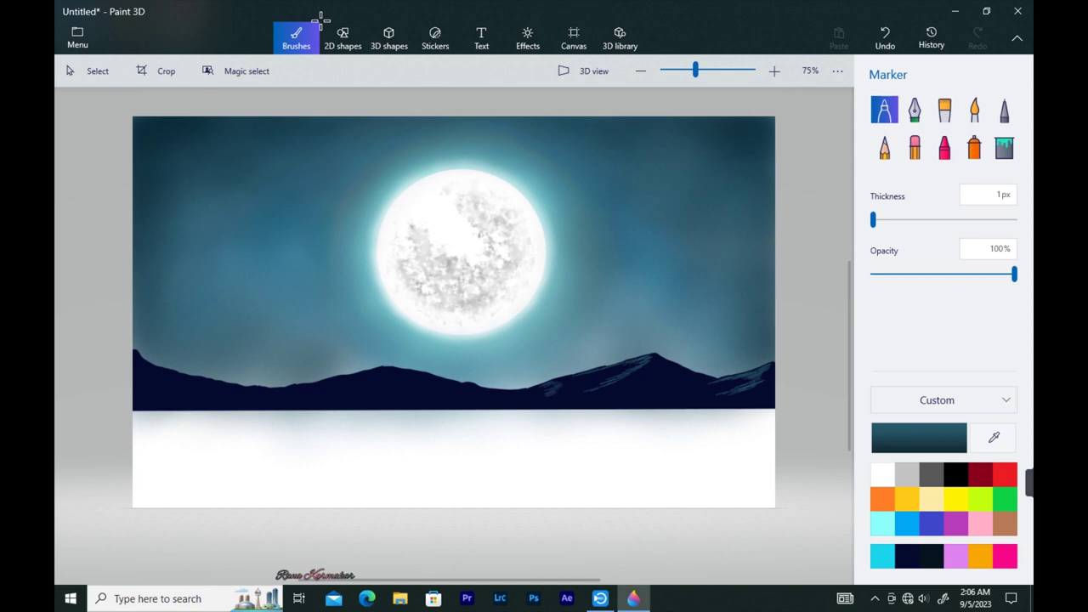
- Add thin teal highlight strokes down the right slope of the middle hill with the 1 px Marker
left_click_drag(383, 367, 406, 376)
left_click_drag(472, 385, 485, 390)
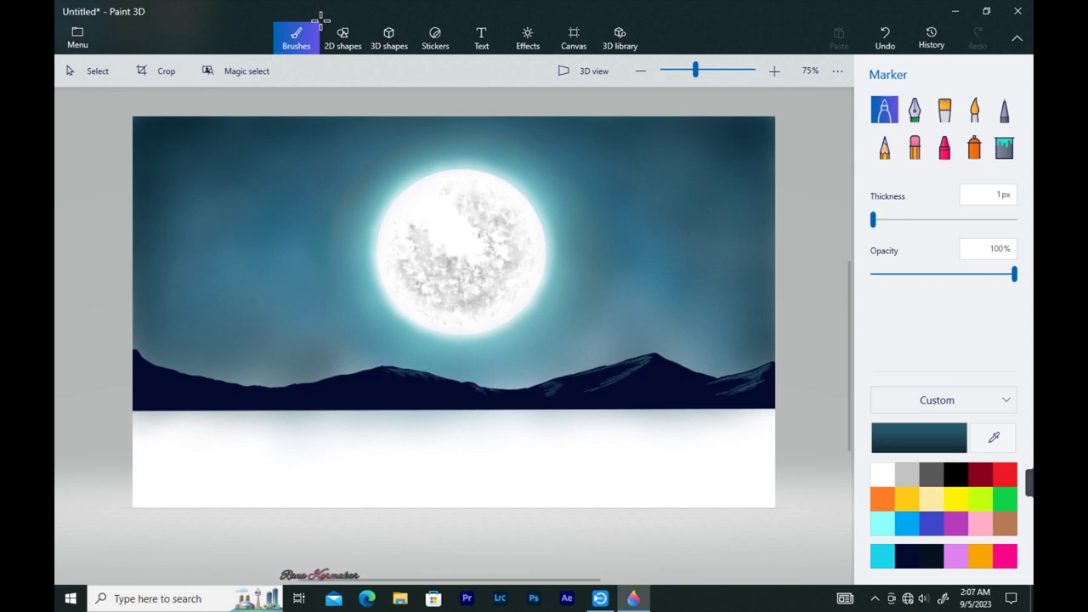
key("ctrl+z")
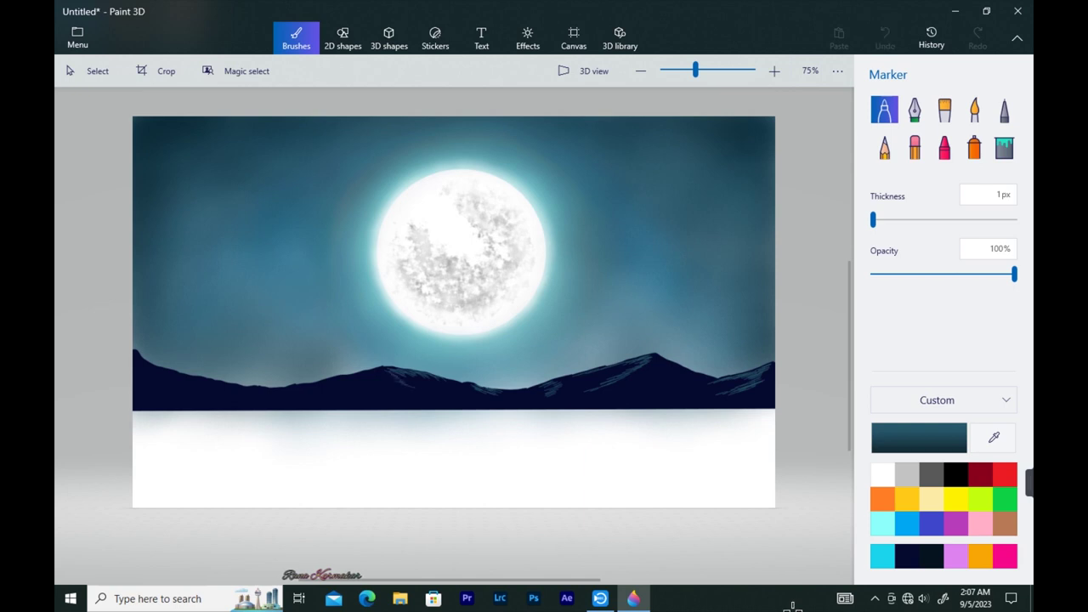
- Add more thin teal highlight strokes on the left slope of the right-hand peak with the 1 px Marker
key("ctrl+y")
key("ctrl+z")
key("ctrl+y")
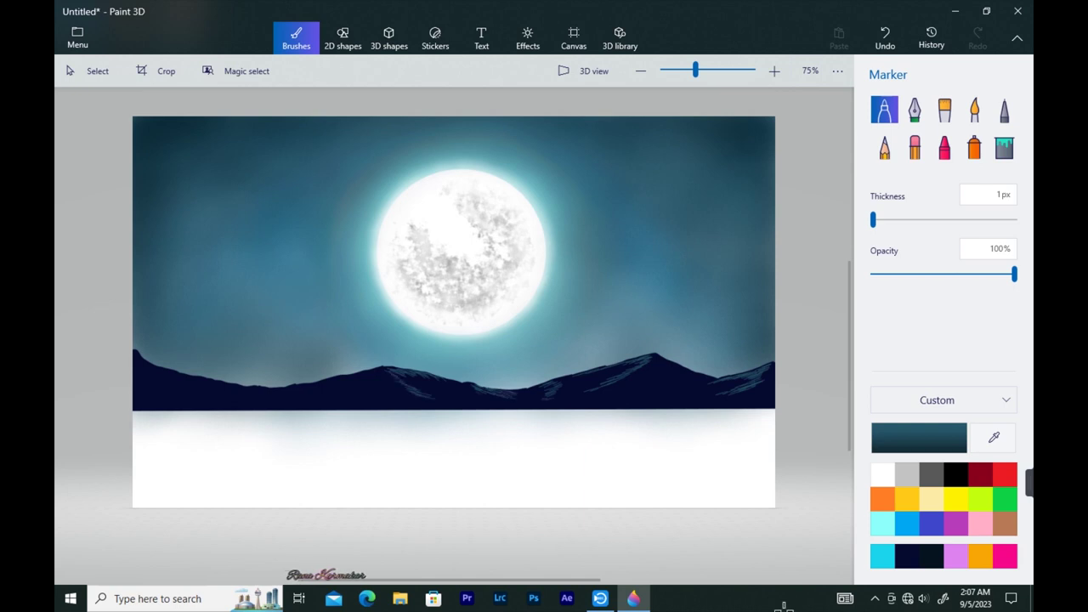
left_click_drag(650, 359, 614, 379)
- Draw thin teal highlight strokes down the slopes of the left-hand mountain with the 1 px Marker
key("ctrl+z")
key("ctrl+y")
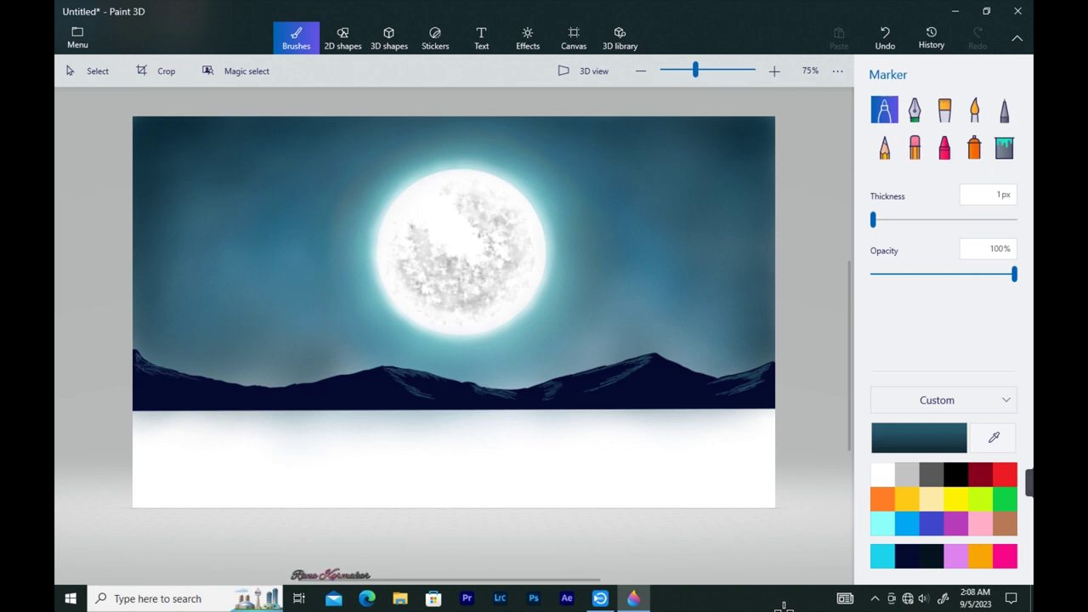
key("ctrl+z")
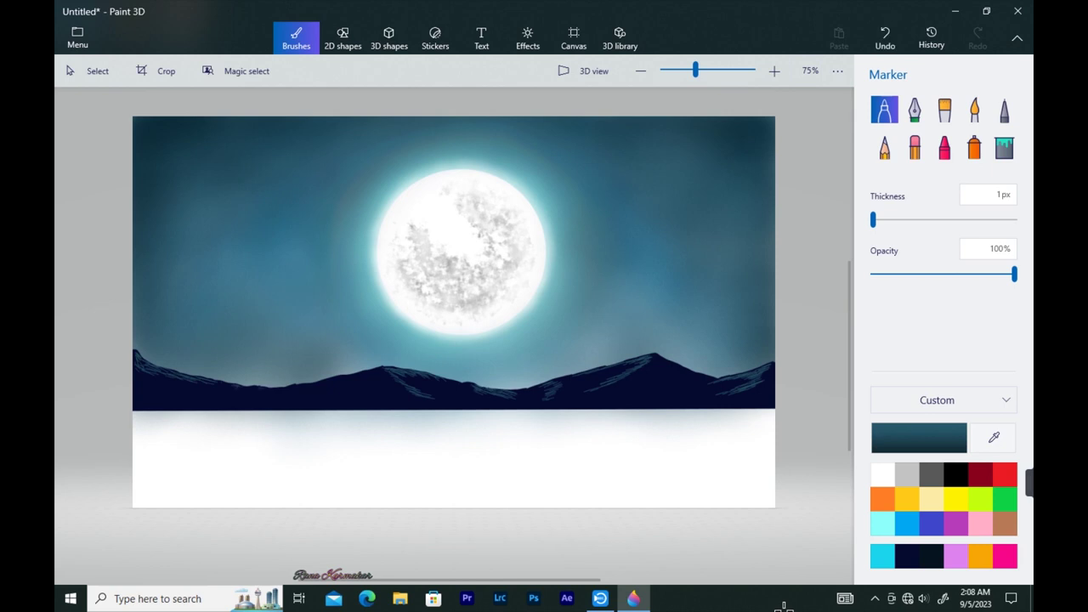
key("ctrl+y")
key("ctrl+z")
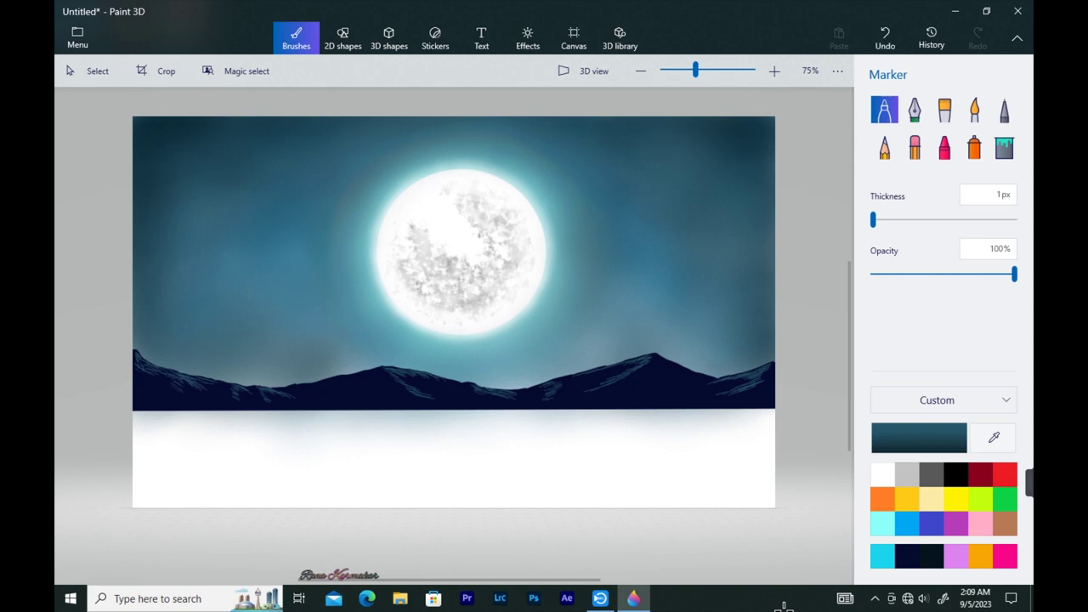
key("ctrl+z")
key("ctrl+y")
key("ctrl+z")
key("ctrl+y")
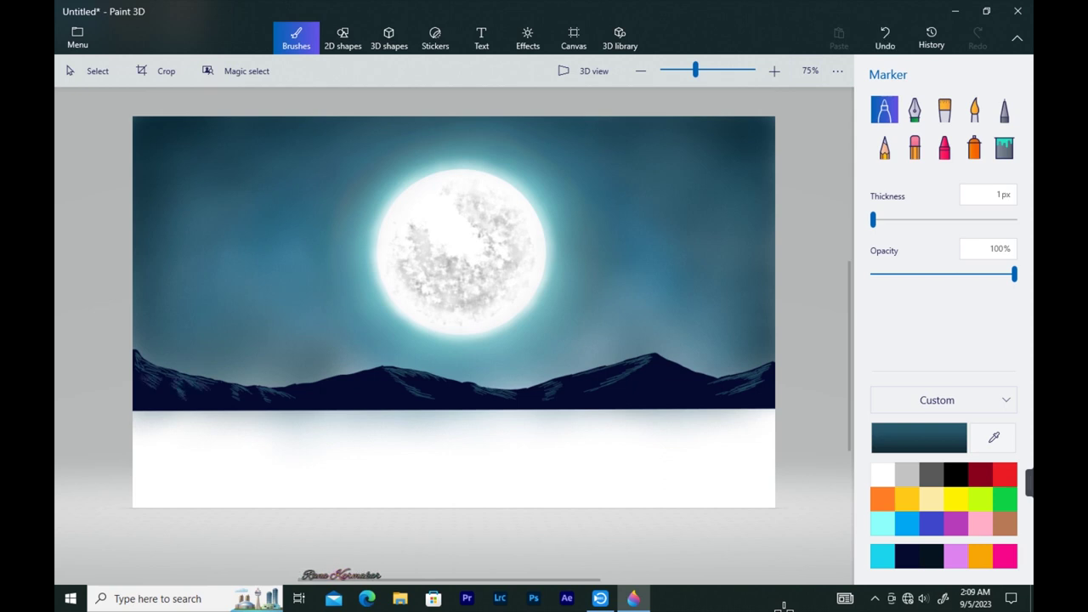
key("ctrl+y")
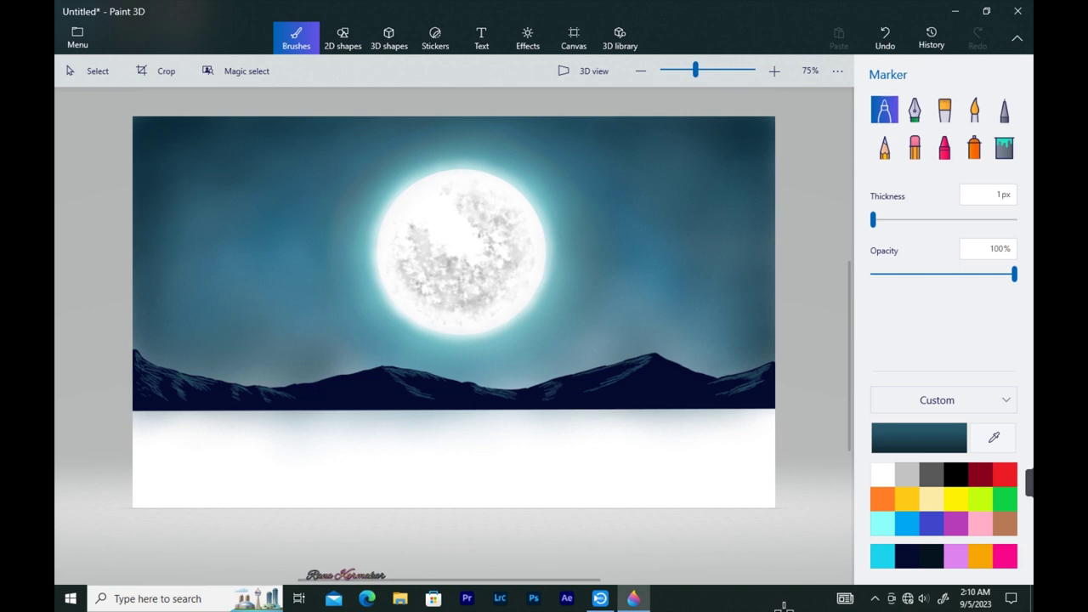
- Draw a 10 px dark navy line across the canvas and align it along the base of the mountains
left_click(343, 38)
left_click(884, 124)
mouse_move(127, 417)
left_mouse_down()
mouse_move(699, 458)
mouse_move(808, 420)
left_mouse_up()
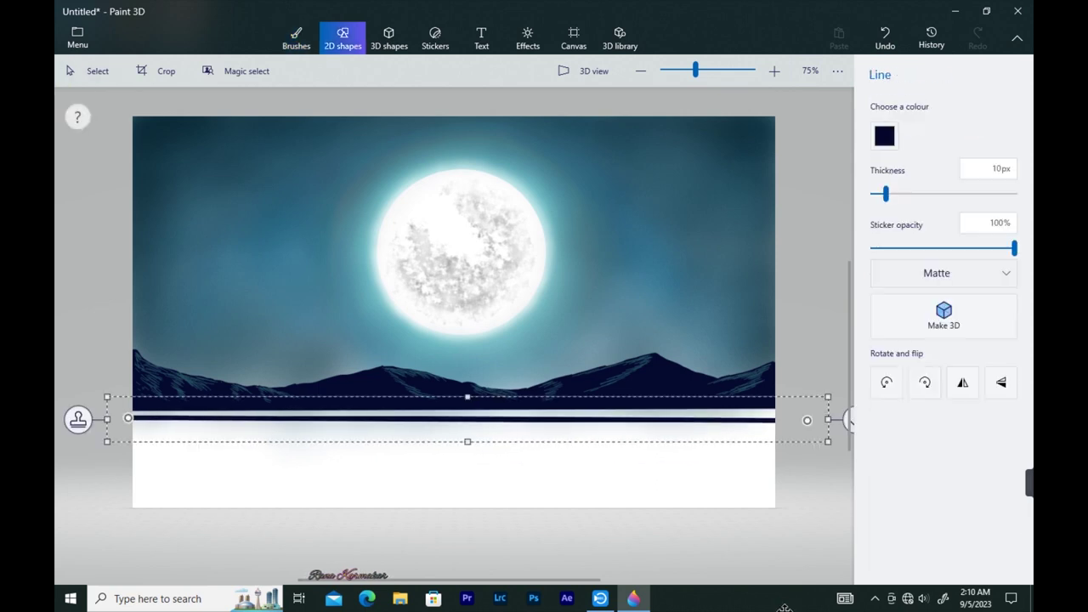
left_click_drag(468, 419, 467, 414)
left_click_drag(808, 416, 815, 409)
left_click(467, 544)
left_click(295, 38)
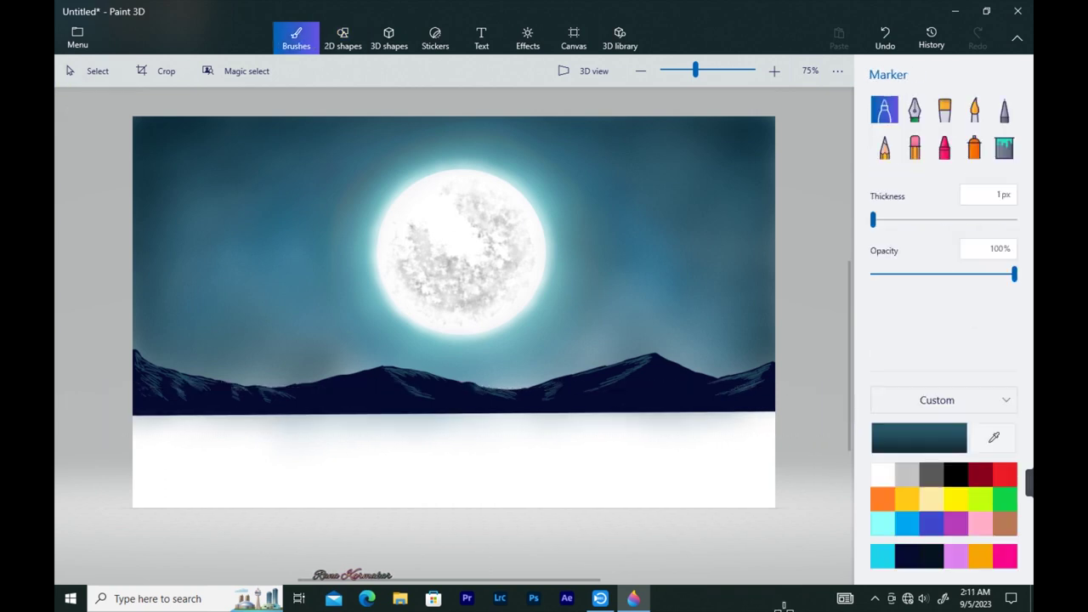
- Try to fill the white area below the mountains, first with the current teal and again with a sampled dark navy
left_click(1004, 146)
left_click(454, 467)
key("ctrl+z")
left_click(994, 437)
left_click(666, 357)
left_click(919, 438)
left_click_drag(585, 323, 586, 313)
left_click(472, 436)
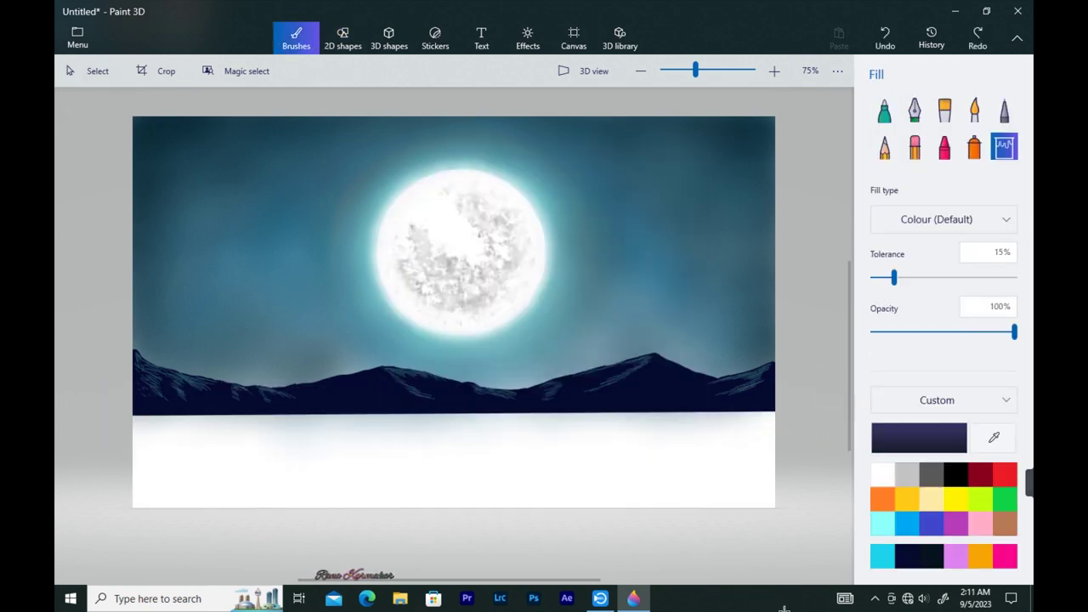
left_click(454, 468)
key("ctrl+z")
- Draw a second dark navy line across the canvas and move it up against the mountains' base to thicken it
left_click(323, 27)
left_click_drag(109, 432, 781, 429)
left_click_drag(445, 430, 445, 416)
left_click(315, 21)
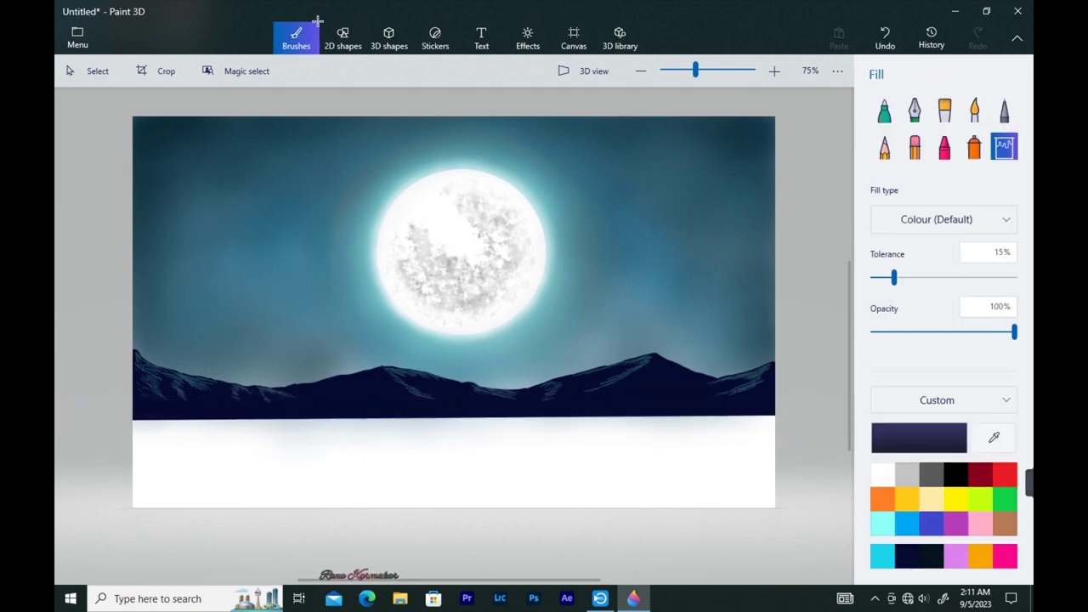
- Try to fill the white foreground, including with a dark shade sampled from the sky's upper right corner
mouse_move(511, 478)
left_mouse_down()
mouse_move(597, 418)
mouse_move(655, 430)
mouse_move(642, 431)
left_mouse_up()
key("ctrl+z")
key("ctrl+z")
left_click(994, 438)
left_click(749, 105)
left_click(919, 438)
left_click(546, 334)
left_click(472, 437)
key("ctrl+z")
- Try 7 px dark Marker strokes and a straight line below the mountains to start the water
mouse_move(148, 446)
left_mouse_down()
mouse_move(174, 449)
mouse_move(136, 424)
mouse_move(188, 426)
left_mouse_up()
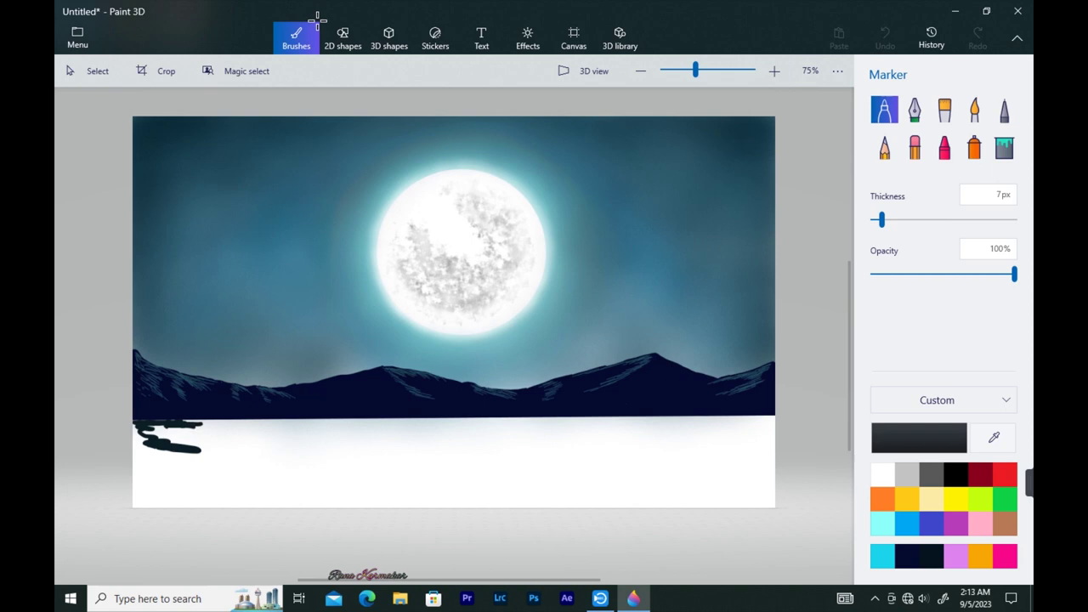
key("ctrl+z")
left_click(341, 34)
left_click(884, 125)
mouse_move(110, 439)
left_mouse_down()
mouse_move(709, 437)
mouse_move(739, 471)
left_mouse_up()
key("ctrl+z")
left_click(296, 36)
key("ctrl+z")
- Try to cover the white foreground with near-black Marker strokes, raising the thickness from 7 px to 44 px
mouse_move(369, 483)
left_mouse_down()
mouse_move(482, 499)
mouse_move(561, 457)
left_mouse_up()
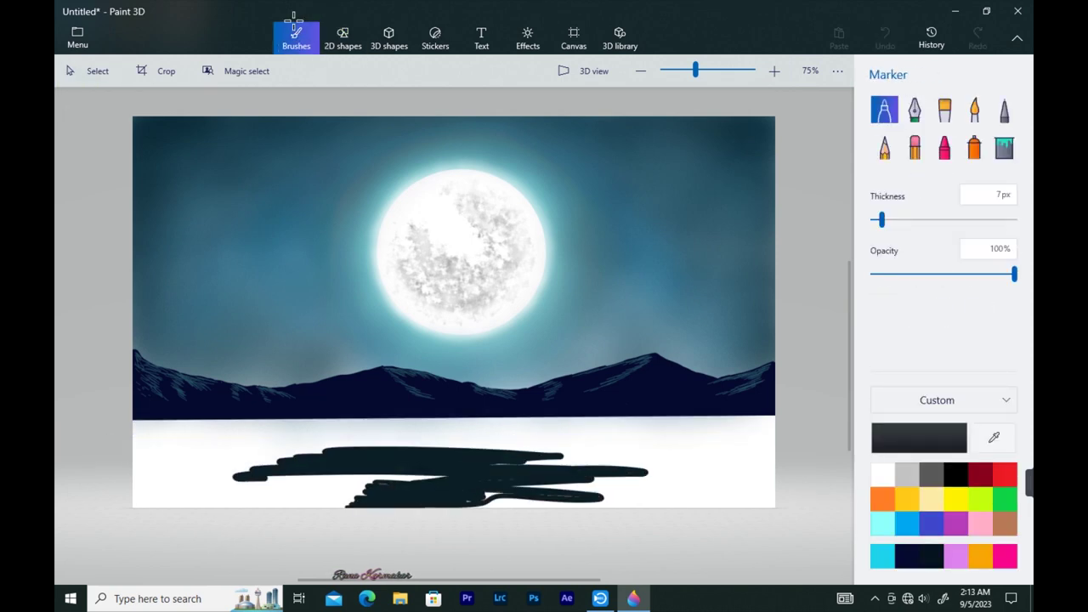
left_click_drag(483, 499, 162, 504)
left_click(934, 219)
mouse_move(499, 495)
left_mouse_down()
mouse_move(600, 495)
mouse_move(716, 450)
mouse_move(765, 464)
left_mouse_up()
key("ctrl+z")
key("ctrl+z")
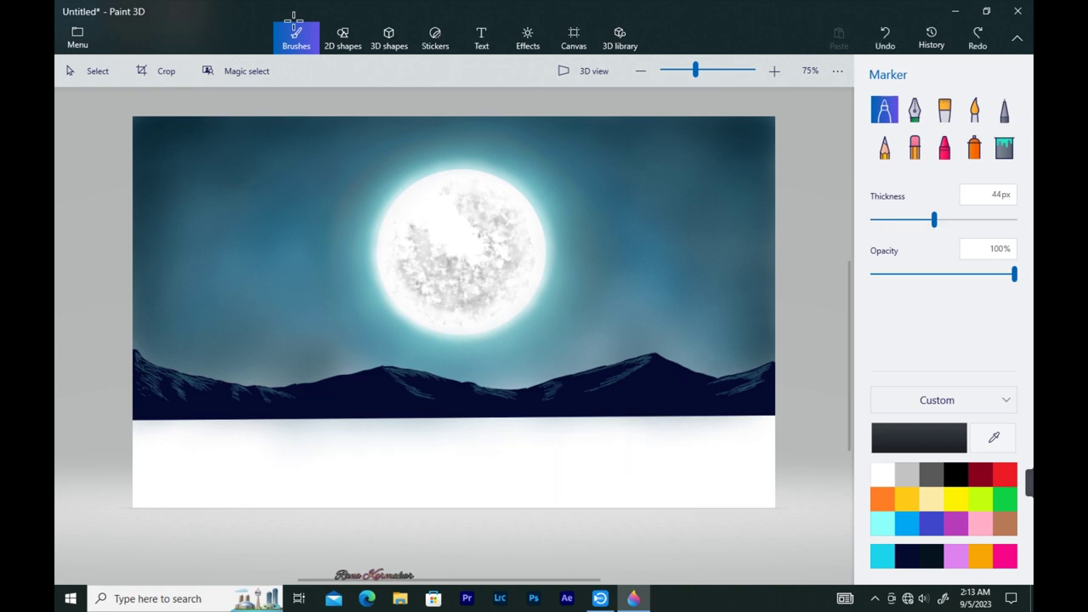
- Paint the white foreground as water with the 44 px Marker in a dark teal sampled from the upper right sky
left_click(994, 438)
left_click(752, 120)
left_click_drag(612, 489, 761, 493)
left_click_drag(761, 493, 516, 498)
left_click_drag(146, 496, 504, 499)
mouse_move(187, 478)
left_mouse_down()
mouse_move(763, 469)
mouse_move(147, 448)
mouse_move(769, 451)
left_mouse_up()
- Paint dark teal up toward the mountains' base along the whole shoreline with the Marker at 8 px
left_click_drag(934, 220, 883, 220)
mouse_move(729, 419)
left_mouse_down()
mouse_move(774, 422)
mouse_move(646, 421)
mouse_move(672, 420)
left_mouse_up()
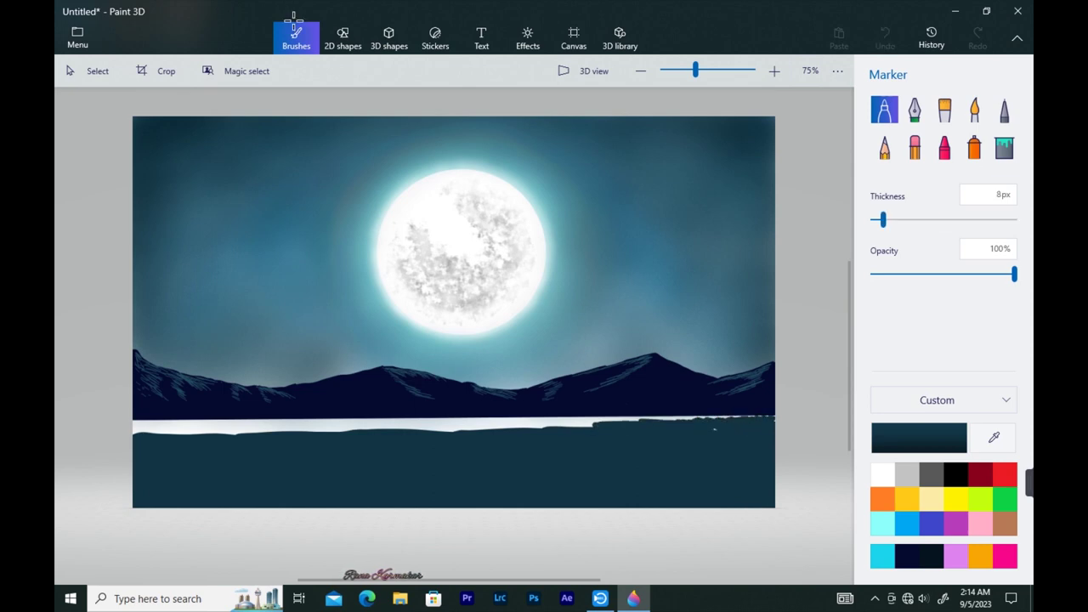
mouse_move(590, 424)
left_mouse_down()
mouse_move(561, 423)
mouse_move(690, 420)
left_mouse_up()
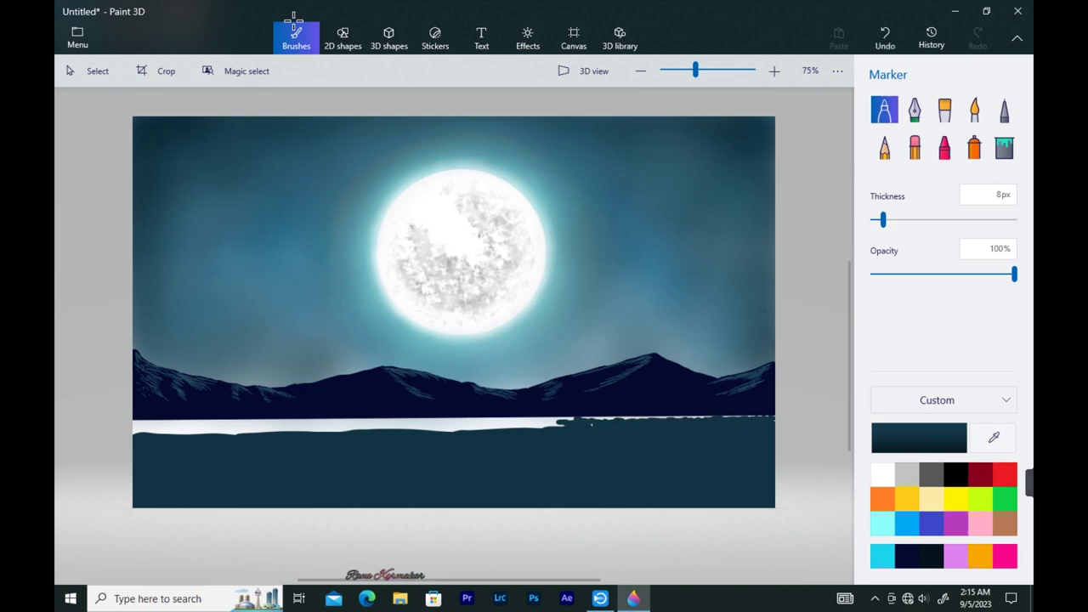
left_click_drag(139, 429, 564, 422)
key("ctrl+z")
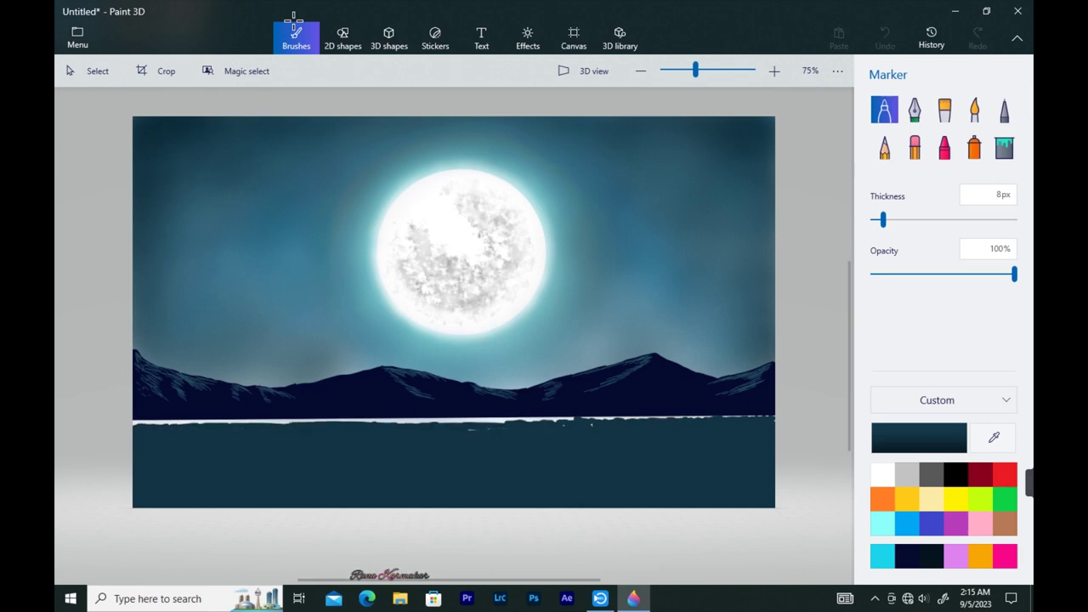
- Close the white gap along the left part of the shoreline with the dark teal Marker at 3 px
left_click(775, 71)
left_click(774, 72)
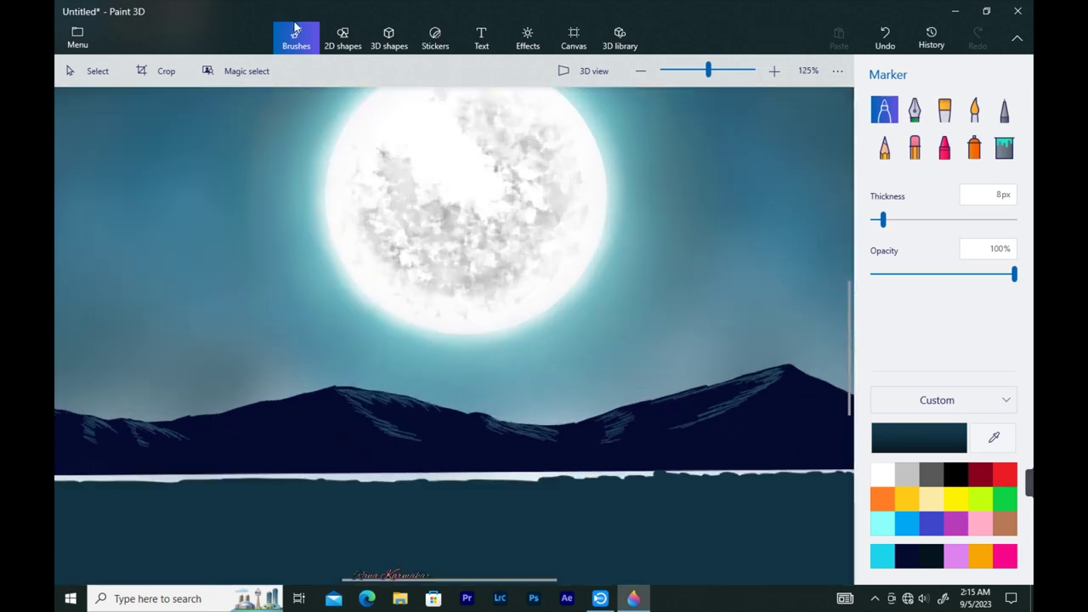
left_click_drag(849, 361, 849, 417)
mouse_move(442, 580)
left_mouse_down()
mouse_move(265, 580)
mouse_move(303, 579)
left_mouse_up()
left_click_drag(883, 220, 876, 220)
left_click_drag(382, 323, 291, 322)
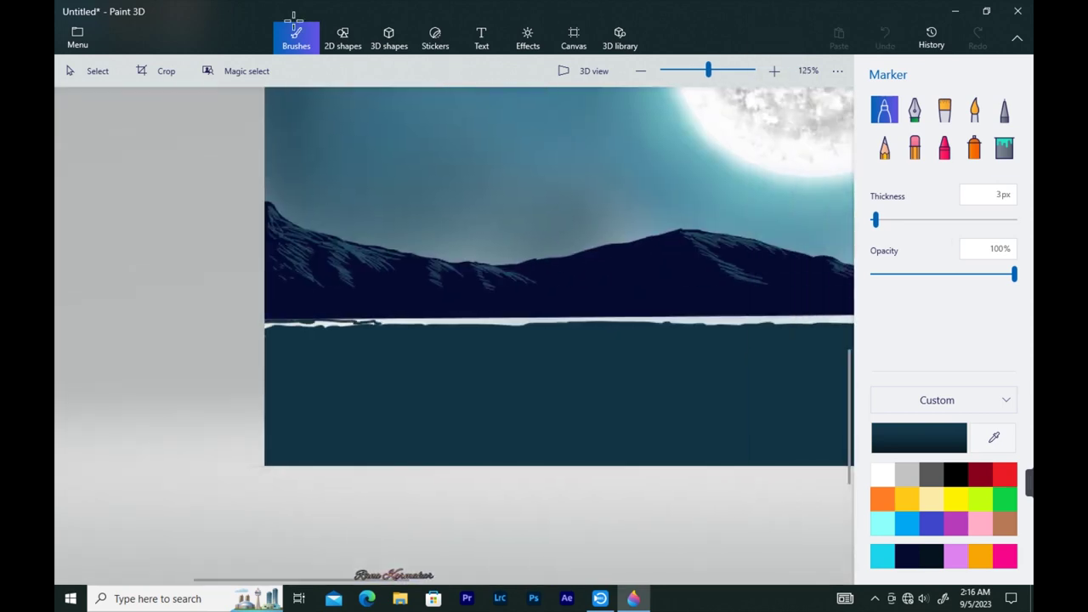
left_click_drag(378, 321, 473, 321)
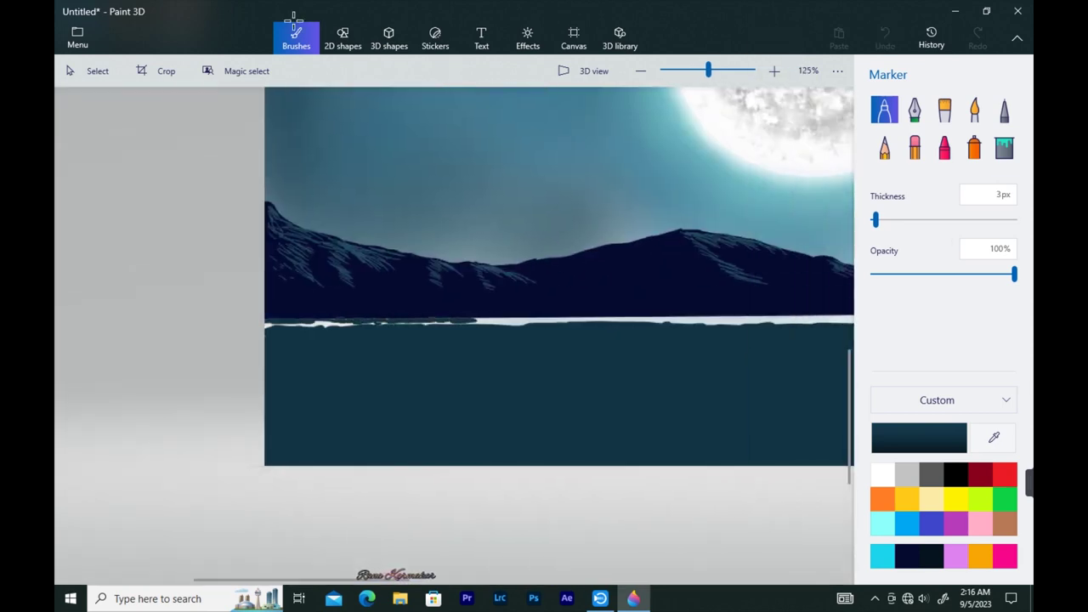
key("ctrl+z")
key("ctrl+z")
left_click_drag(266, 323, 555, 322)
left_click(1004, 557)
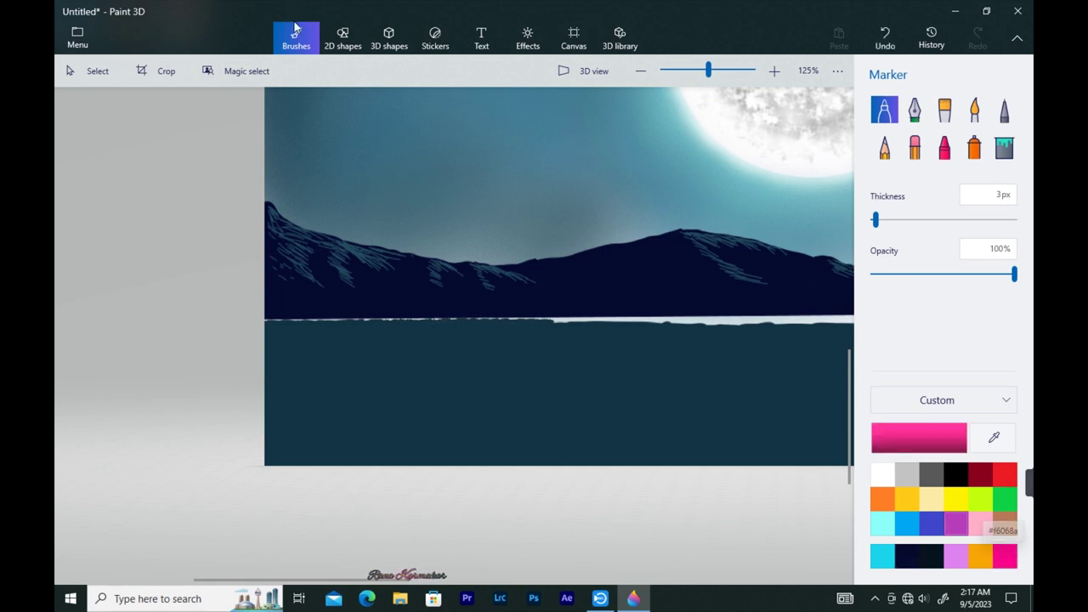
right_click(295, 24)
left_click(1005, 557)
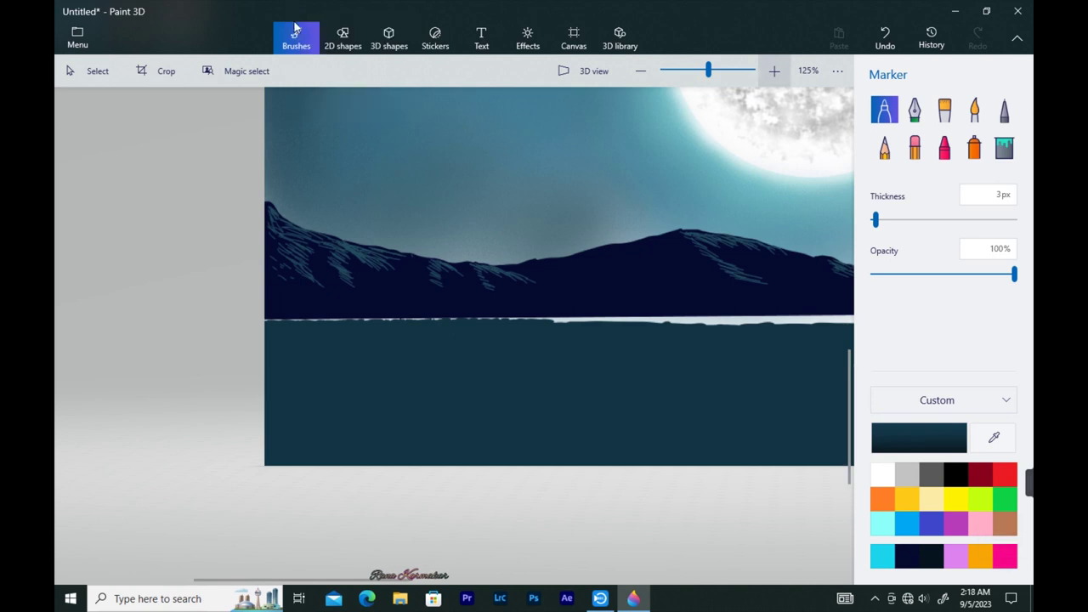
- Touch up the remaining white specks along the left shoreline with the dark teal Marker at 1 px
left_click(775, 71)
left_click(775, 71)
key("ctrl+z")
left_click_drag(876, 220, 873, 220)
left_click_drag(563, 295, 609, 295)
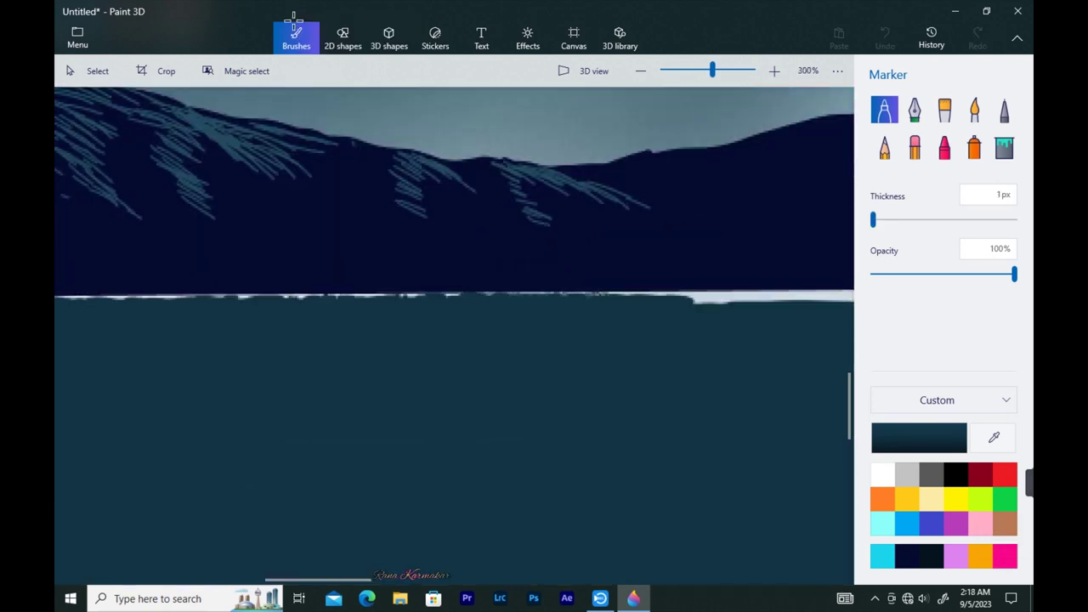
mouse_move(318, 580)
left_mouse_down()
mouse_move(281, 580)
mouse_move(292, 580)
left_mouse_up()
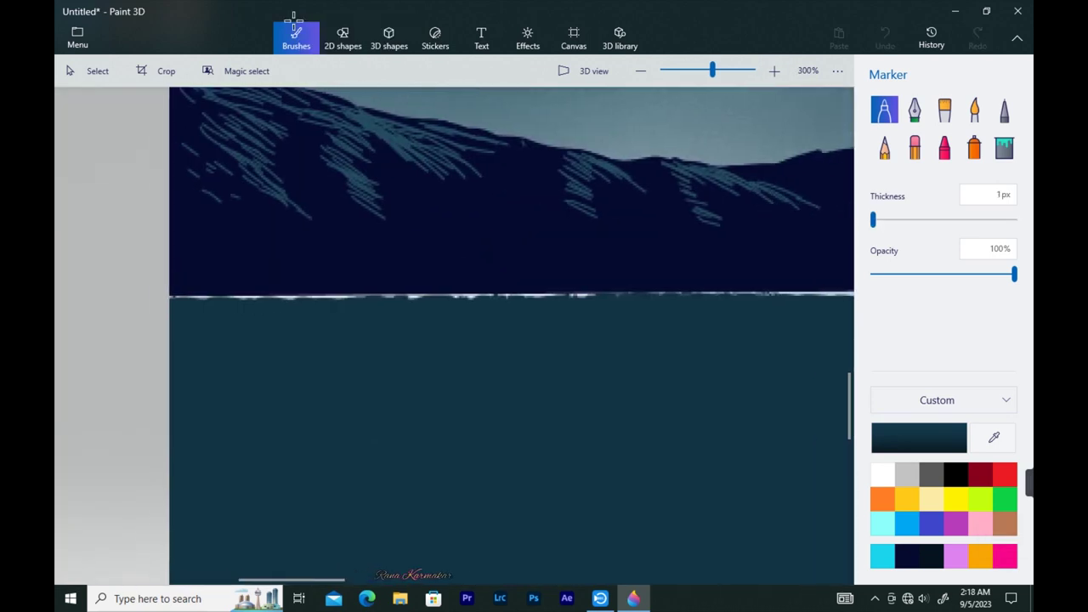
left_click_drag(177, 298, 207, 298)
left_click(641, 71)
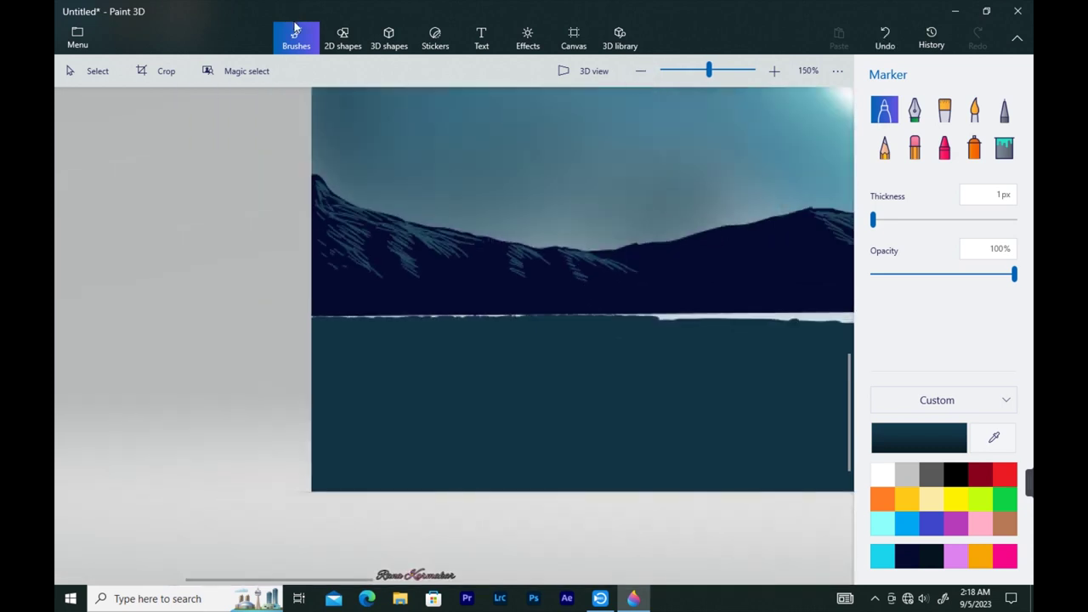
- Close the white gap along the rest of the shoreline to the right canvas edge with the Marker at 3 px
left_click_drag(873, 220, 875, 219)
left_click_drag(678, 318, 595, 315)
left_click_drag(526, 316, 318, 317)
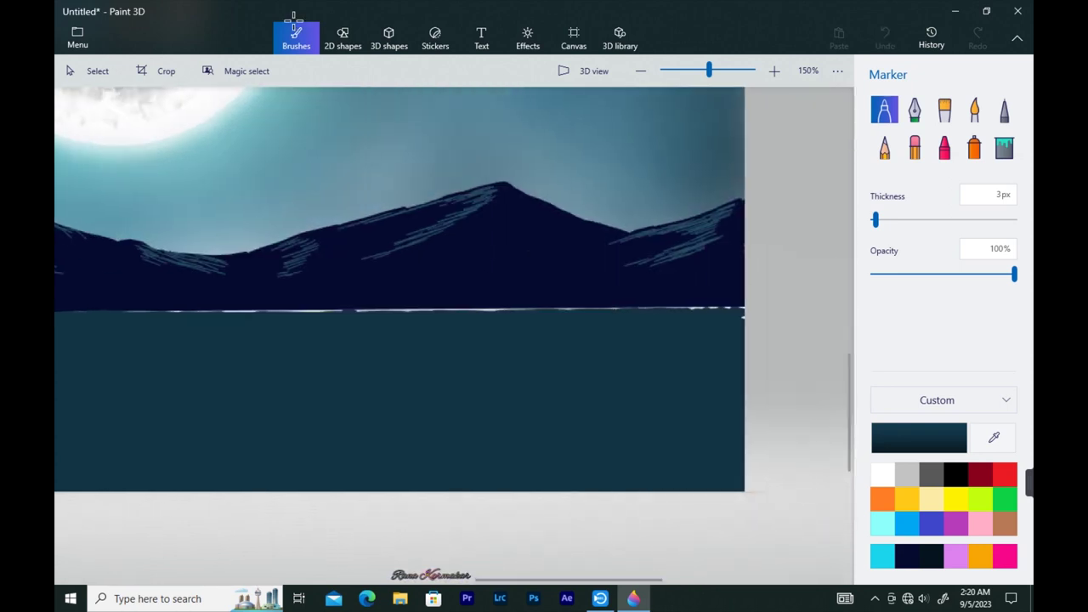
left_click(641, 71)
left_click(642, 71)
scroll(455, 336, "up", 2)
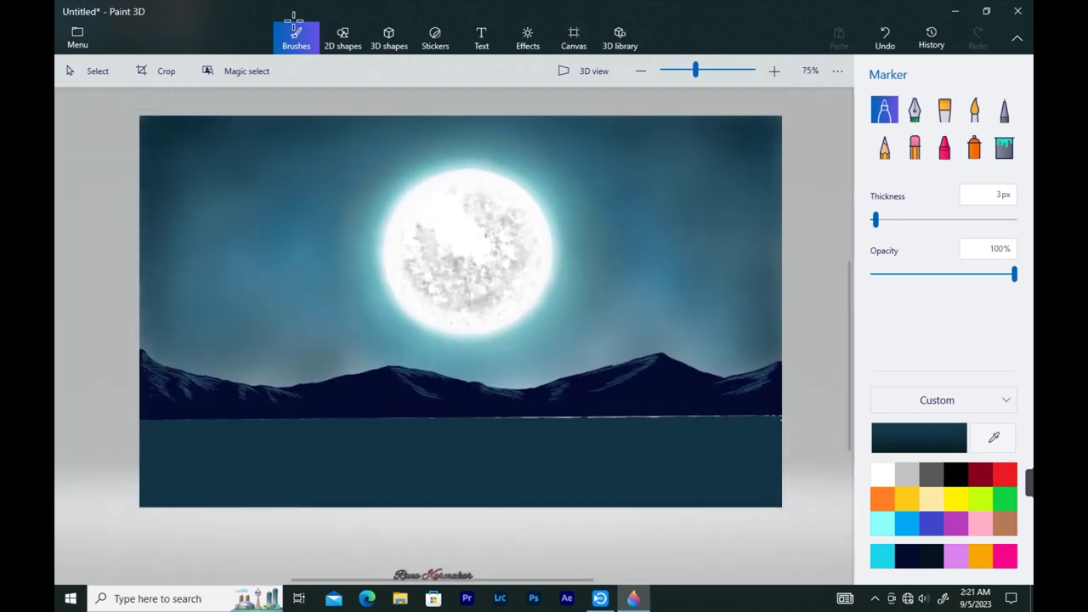
- Draw the moon's reflection as thin horizontal strokes narrowing down the water, using the 1 px Marker in a lightened blue sampled from the sky
left_click(873, 219)
left_click(994, 438)
left_click(196, 333)
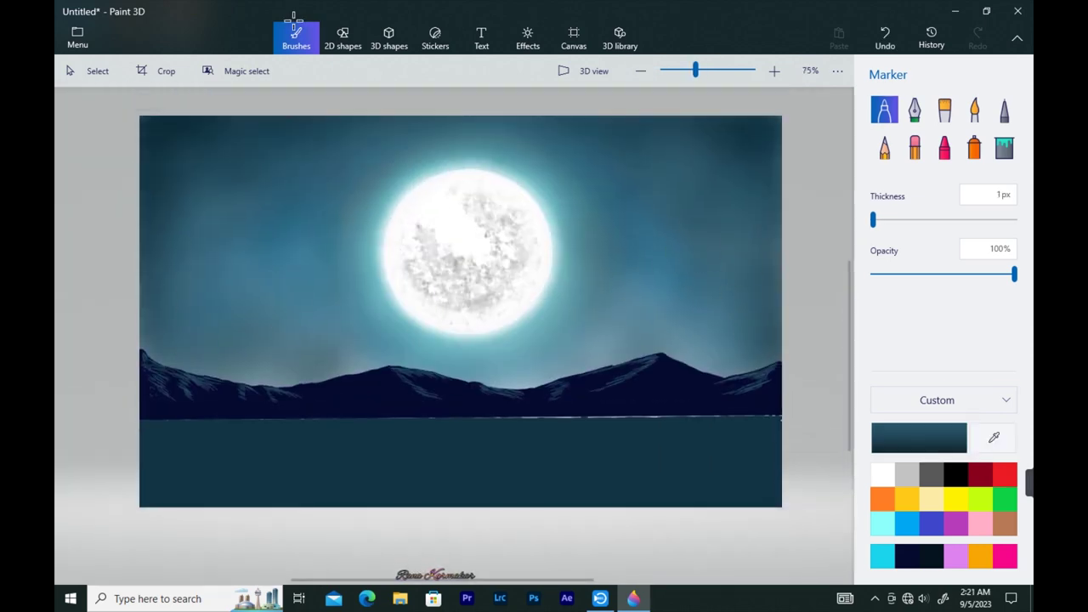
left_click(919, 437)
left_click(517, 269)
left_click(472, 437)
left_click(886, 37)
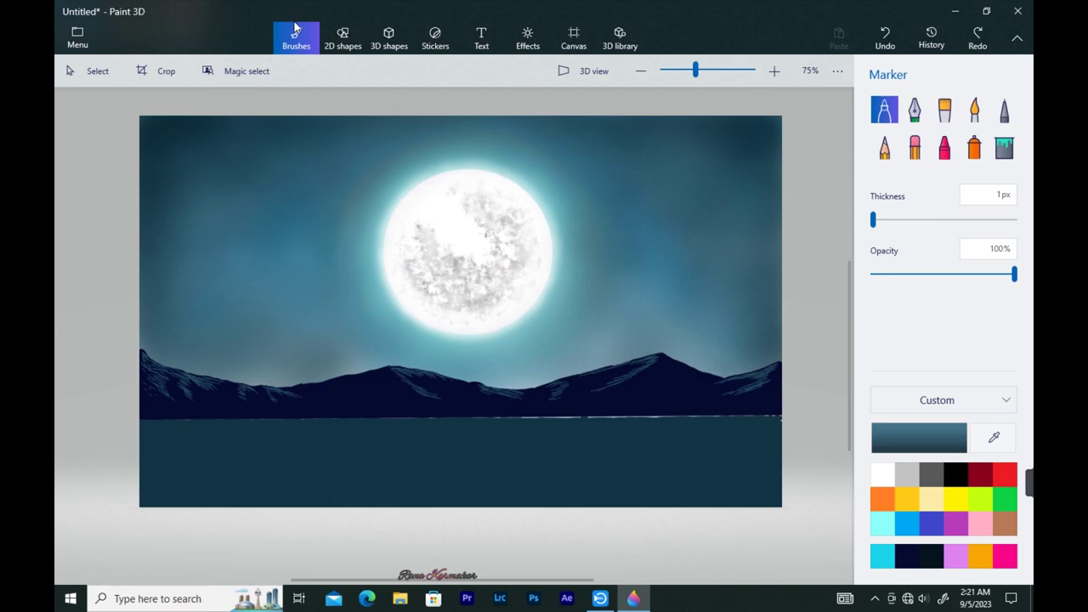
scroll(461, 323, "down", 1)
left_click_drag(454, 397, 482, 397)
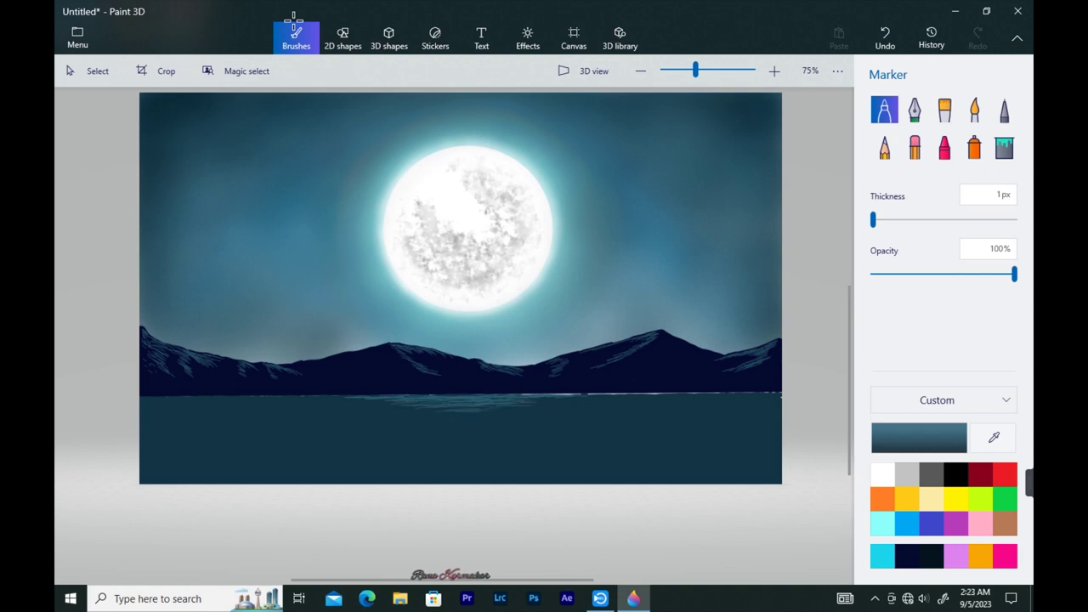
mouse_move(446, 424)
left_mouse_down()
mouse_move(476, 424)
mouse_move(484, 476)
left_mouse_up()
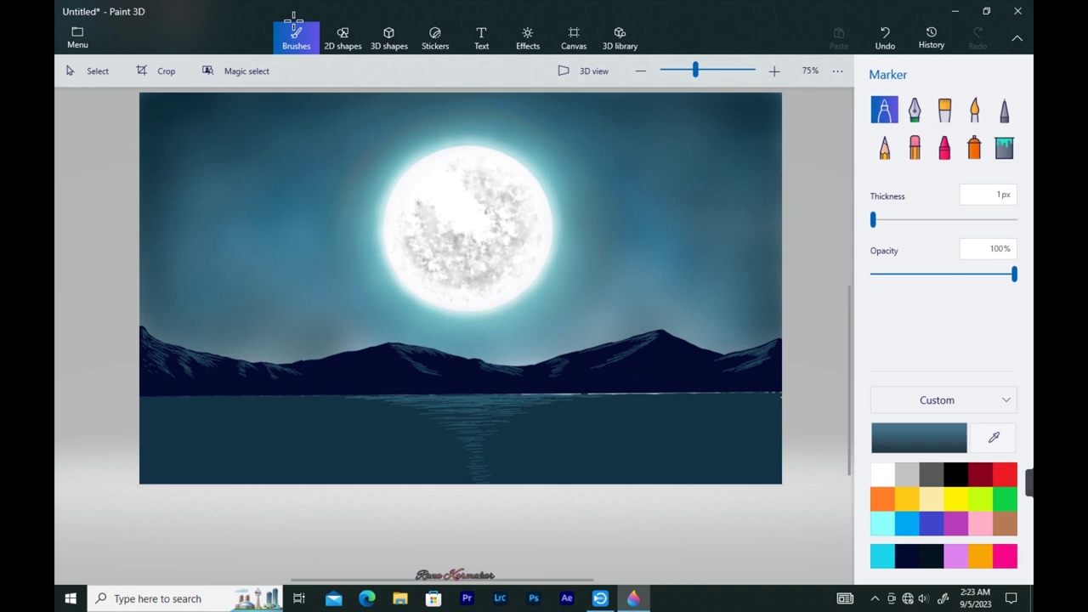
- Spread faint blue ripple strokes across the water on both sides of the reflection at 36% and 17% opacity
left_click_drag(1014, 273, 923, 274)
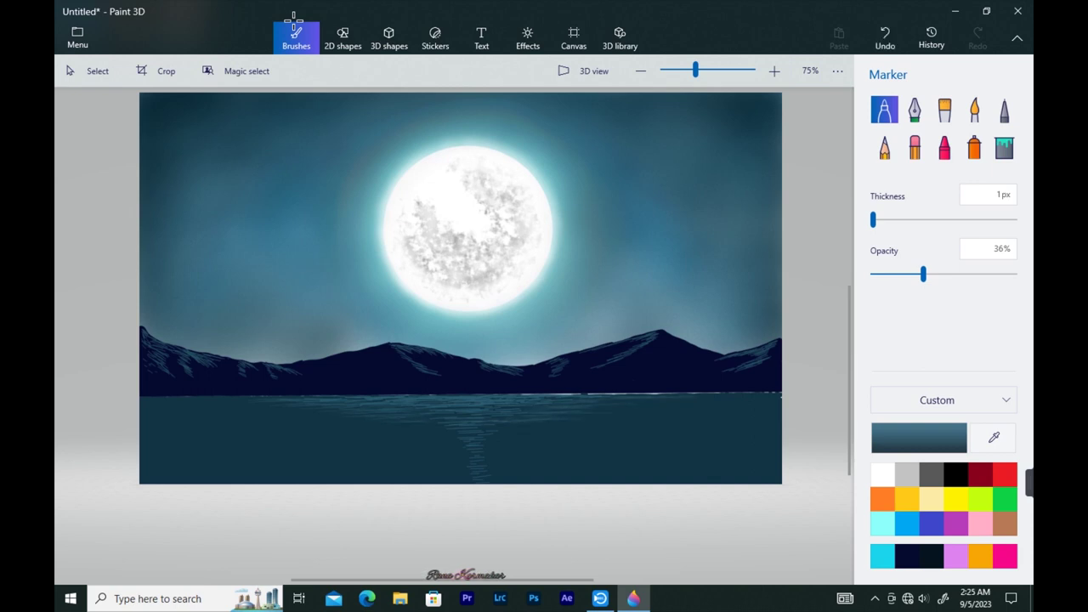
left_click(896, 274)
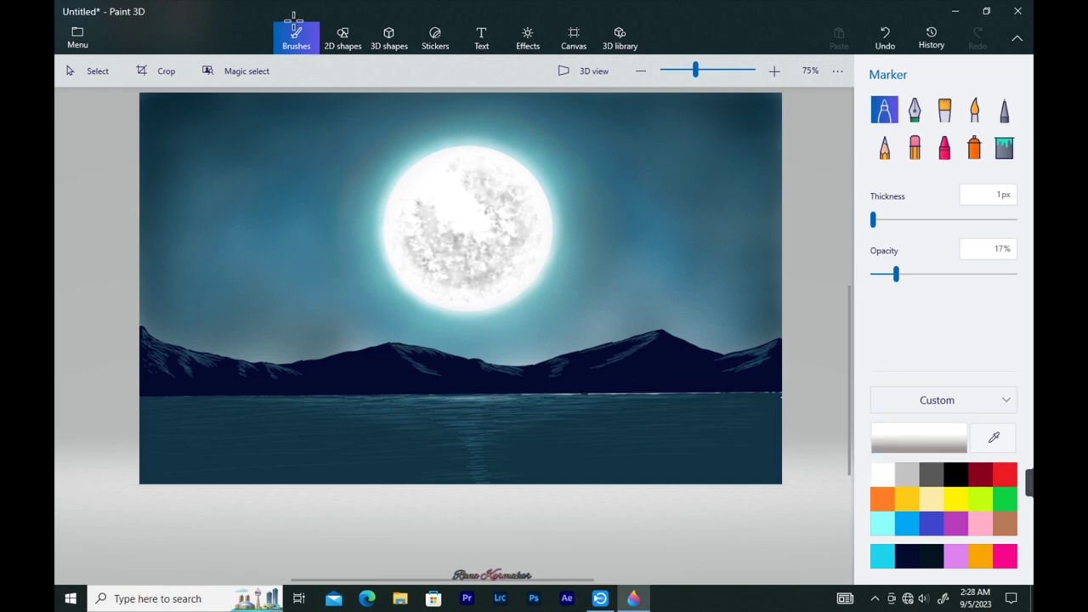
- Brighten the moon's reflection below the shoreline and down the water with white 1 px Marker strokes at 39%, 22% and 9% opacity
left_click_drag(540, 399, 508, 398)
left_click_drag(896, 273, 927, 273)
left_click_drag(476, 397, 400, 398)
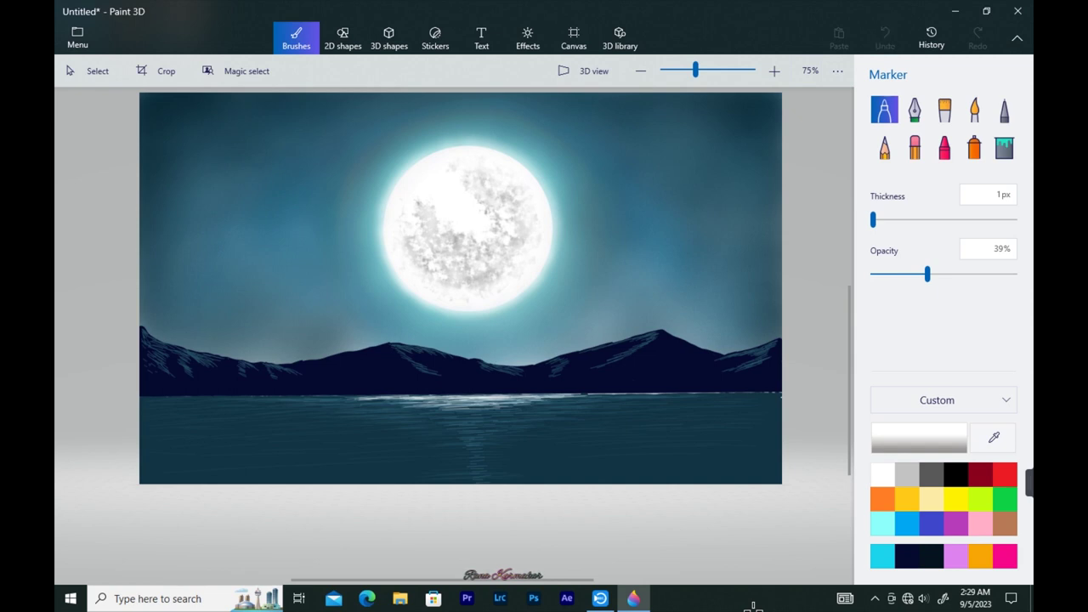
left_click_drag(927, 274, 903, 273)
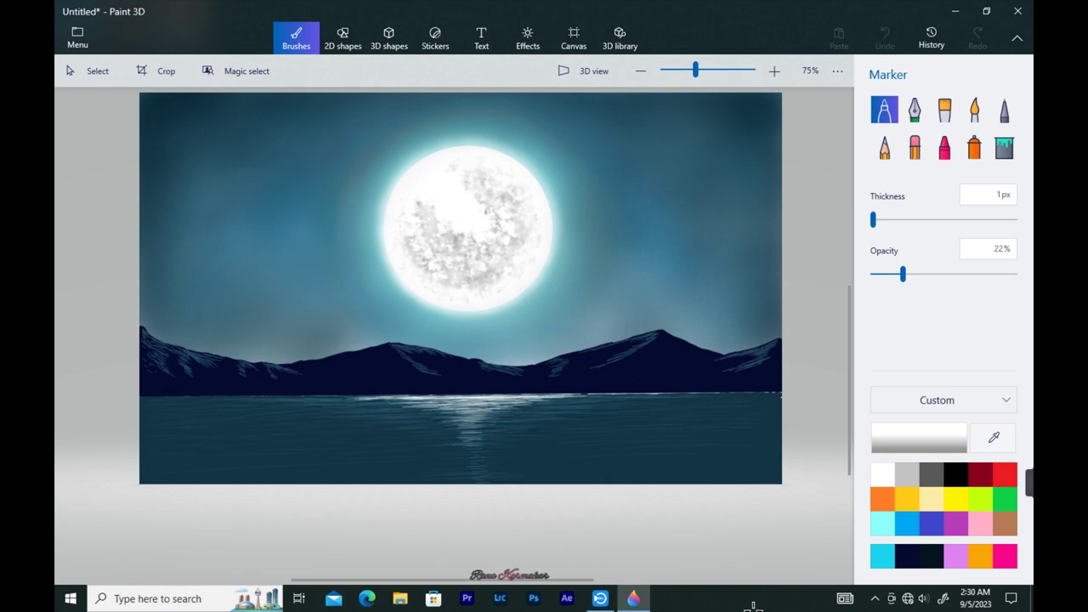
left_click_drag(903, 274, 884, 273)
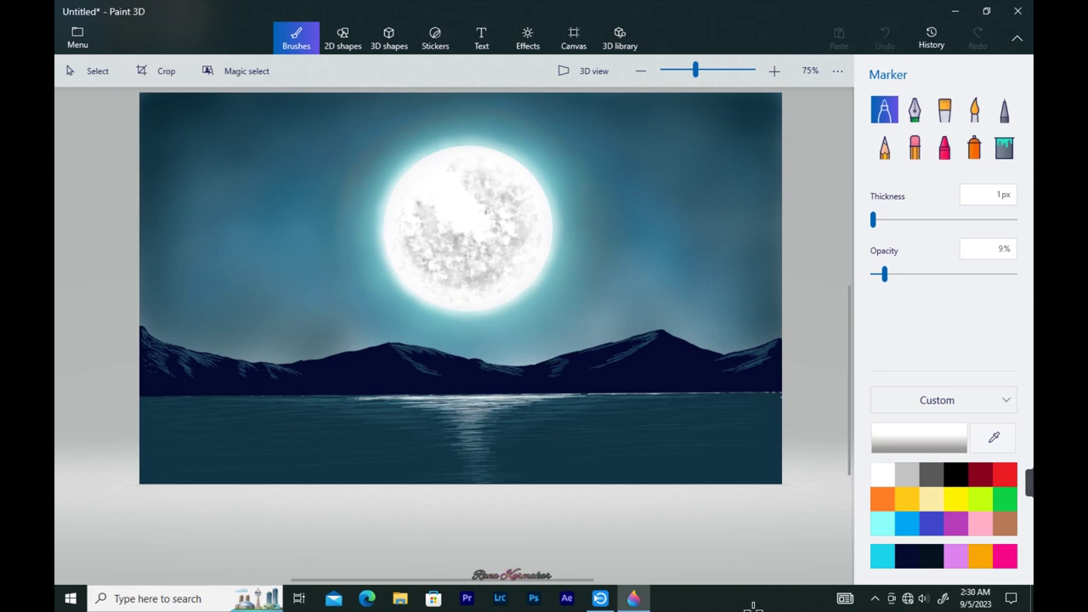
left_click_drag(358, 403, 404, 403)
left_click_drag(527, 402, 569, 402)
- Break up the moon's reflection with thin Marker strokes in the sampled dark water teal at 26% opacity
left_click(993, 437)
left_click(544, 433)
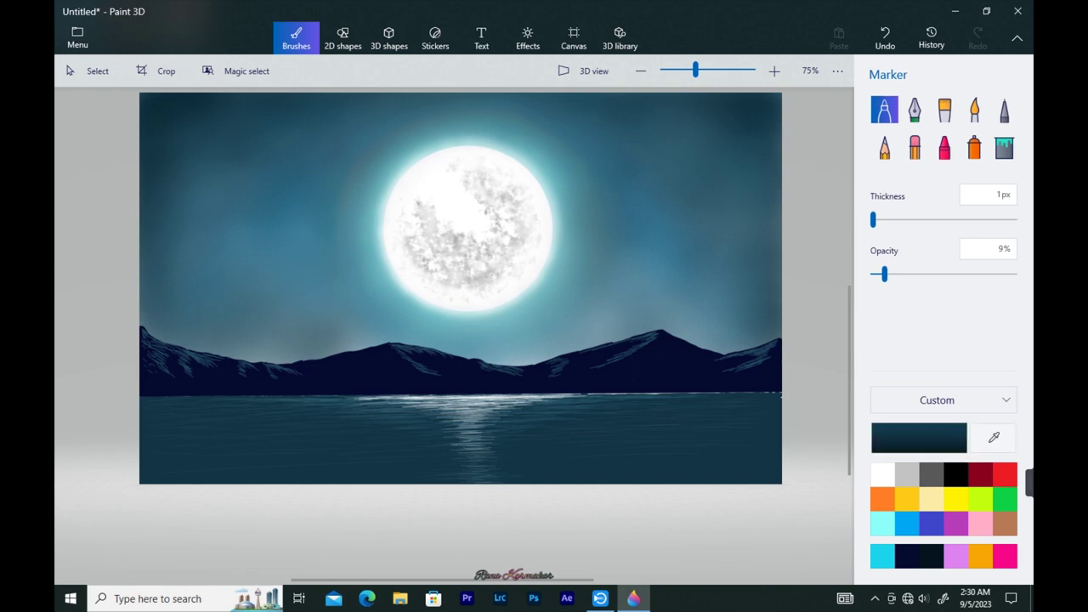
left_click_drag(884, 274, 891, 273)
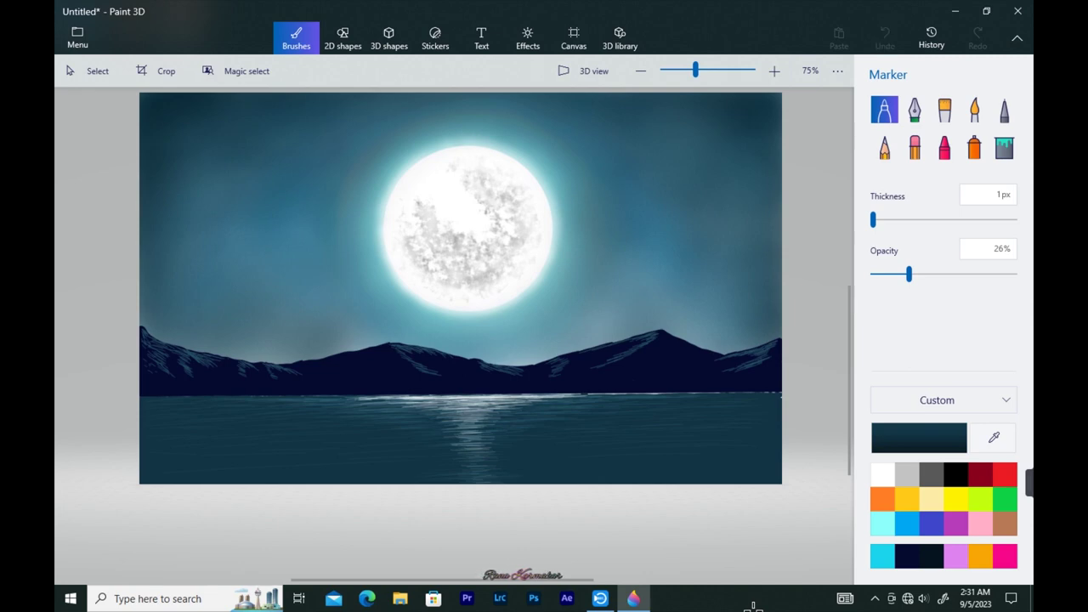
left_click_drag(459, 420, 513, 405)
- Mix darker shades of the water teal and spread fine dark ripple strokes across the lake at 26% opacity
left_click(919, 438)
left_click(472, 315)
left_click(472, 436)
mouse_move(454, 404)
left_mouse_down()
mouse_move(490, 404)
mouse_move(451, 401)
left_mouse_up()
left_click_drag(529, 396, 549, 396)
left_click(919, 437)
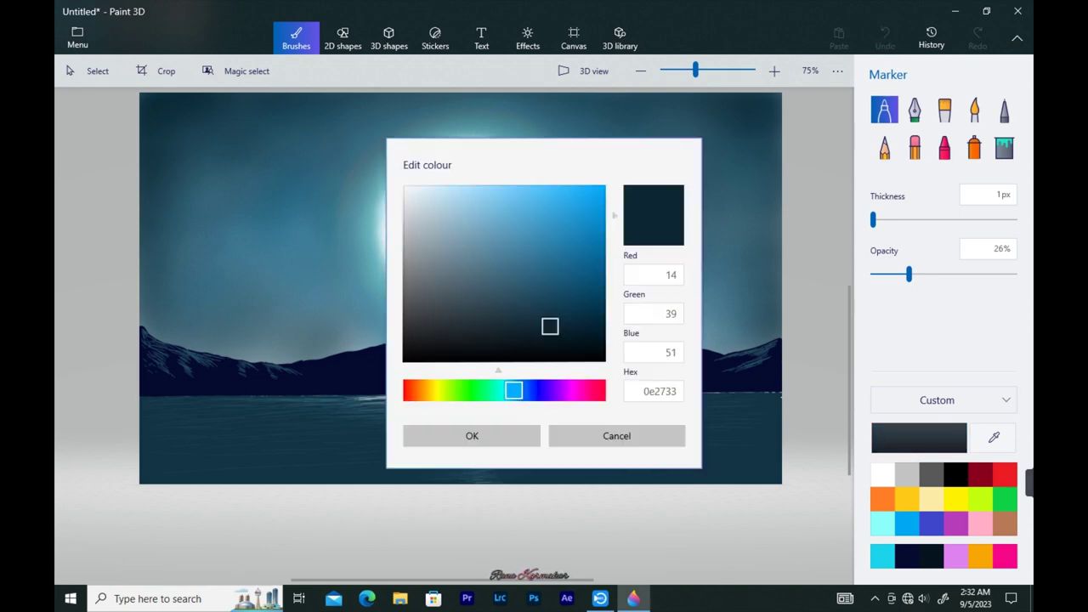
left_click(552, 341)
left_click(472, 436)
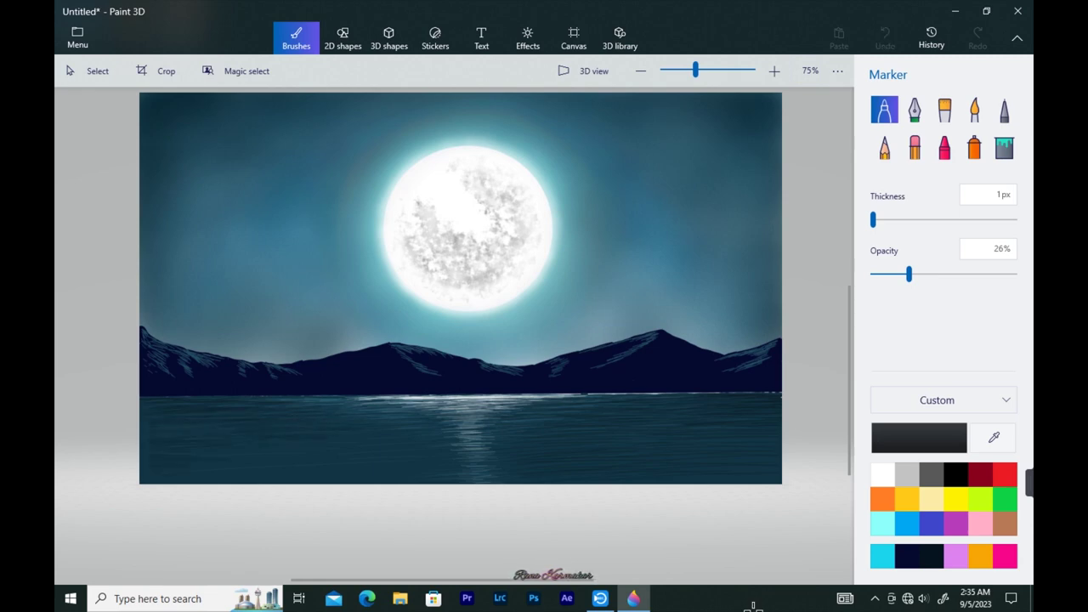
- Deepen the ripples on both sides of the reflection with black and sampled water teal Marker strokes at 26% opacity
left_click(994, 438)
left_click(276, 447)
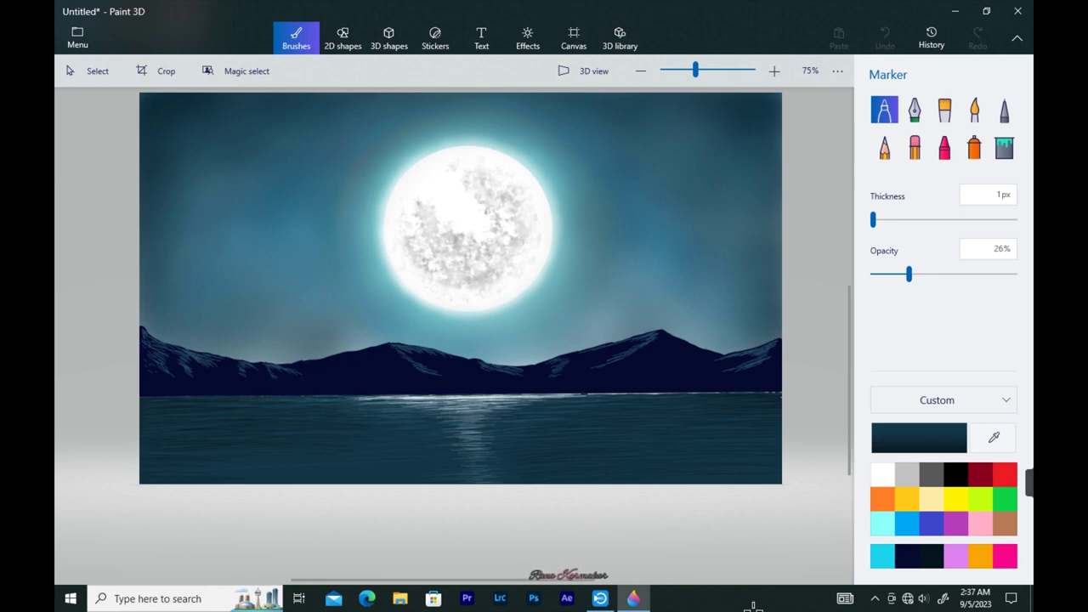
left_click(957, 474)
left_click_drag(270, 439, 338, 440)
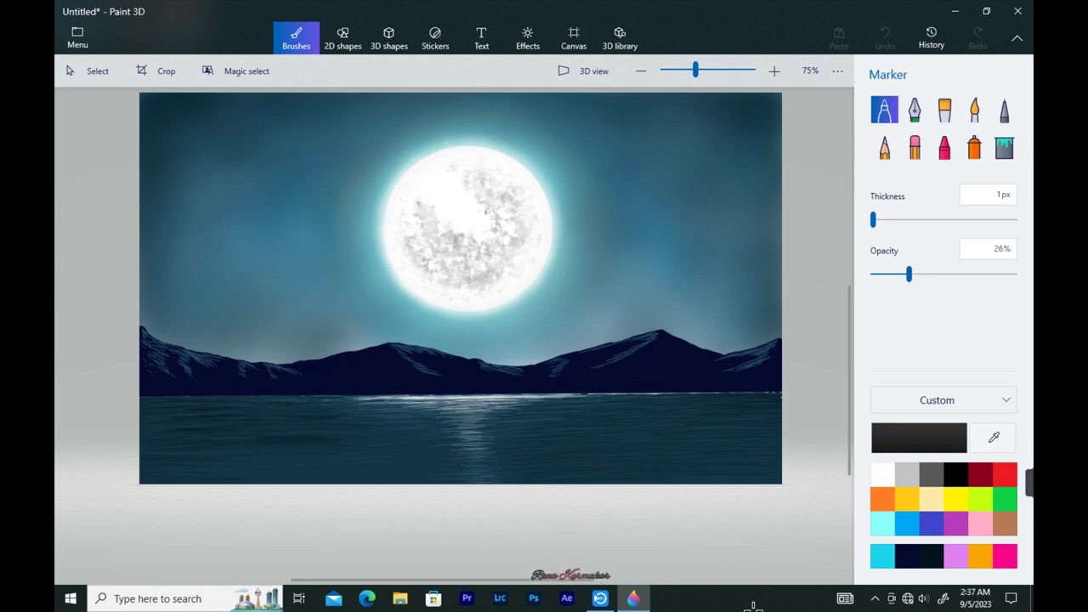
left_click(994, 437)
left_click(357, 469)
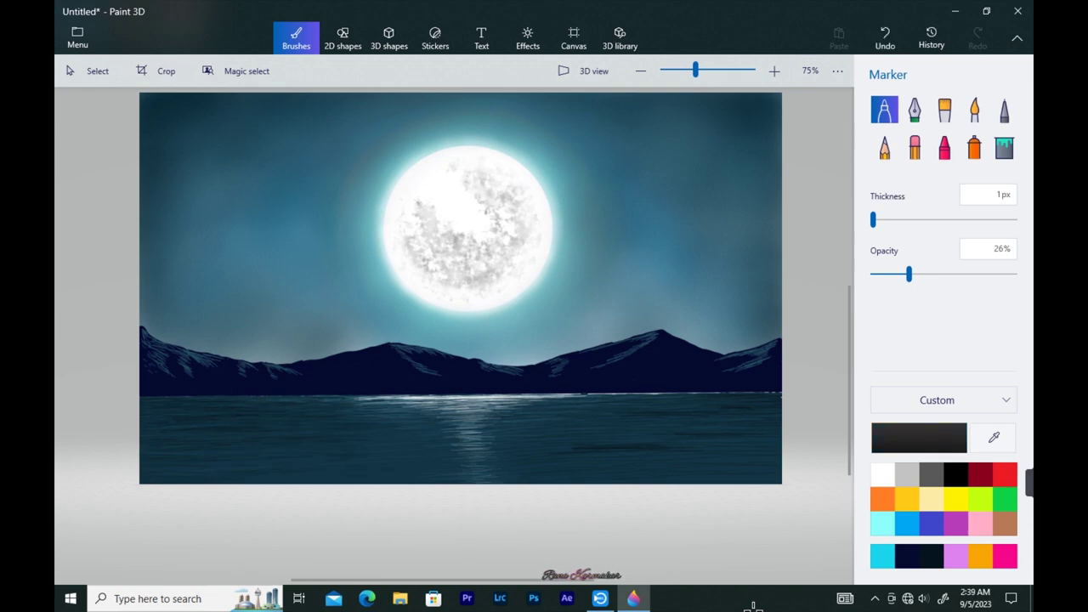
left_click(993, 438)
left_click(680, 433)
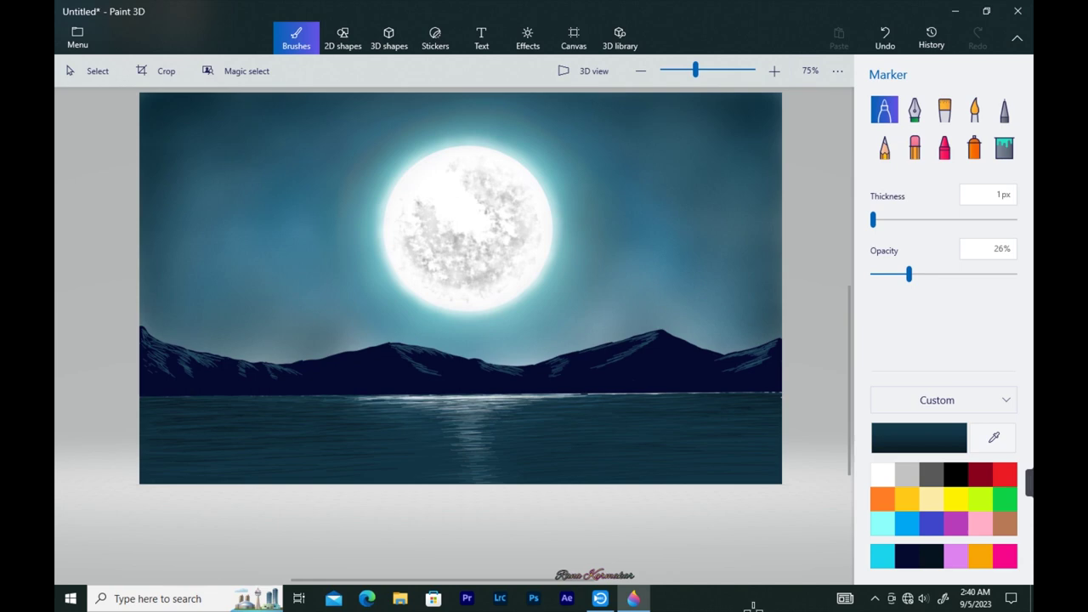
- Add faint white ripples across the water at 10% opacity and blend them with a teal sampled from the lake
left_click(883, 474)
left_click_drag(909, 274, 886, 274)
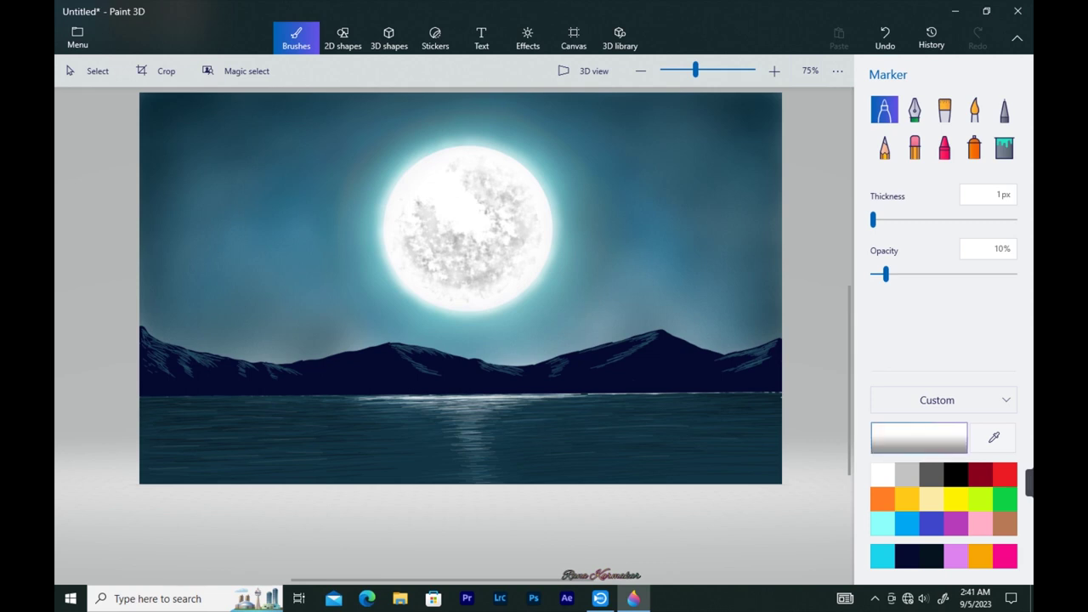
left_click(993, 438)
left_click(409, 439)
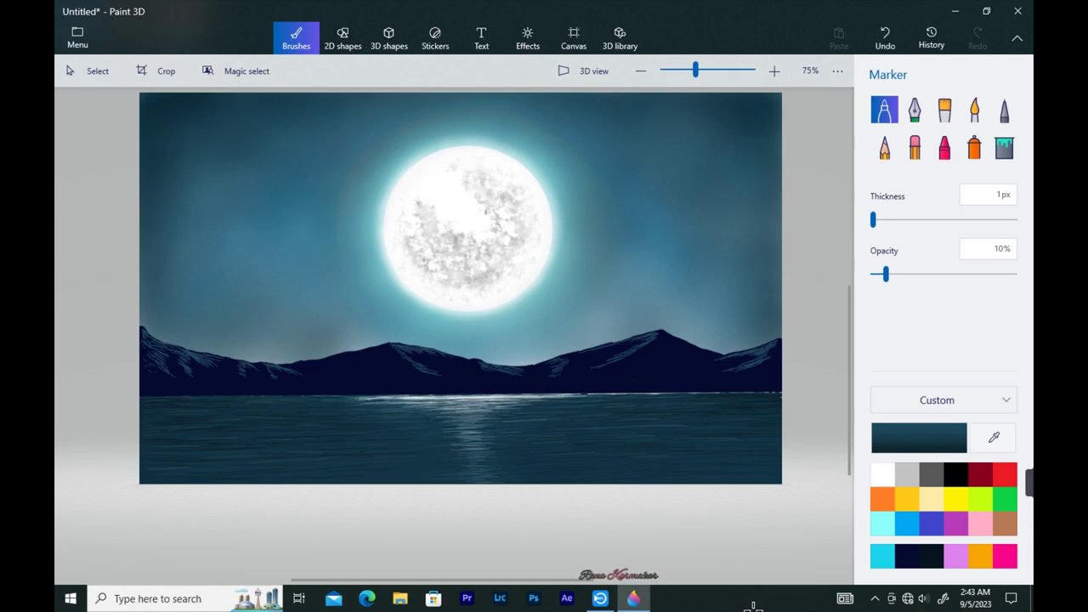
- Sample a light blue, mute it to a grey teal and draw subtle ripples on the water at 10% and 12% opacity
left_click(994, 437)
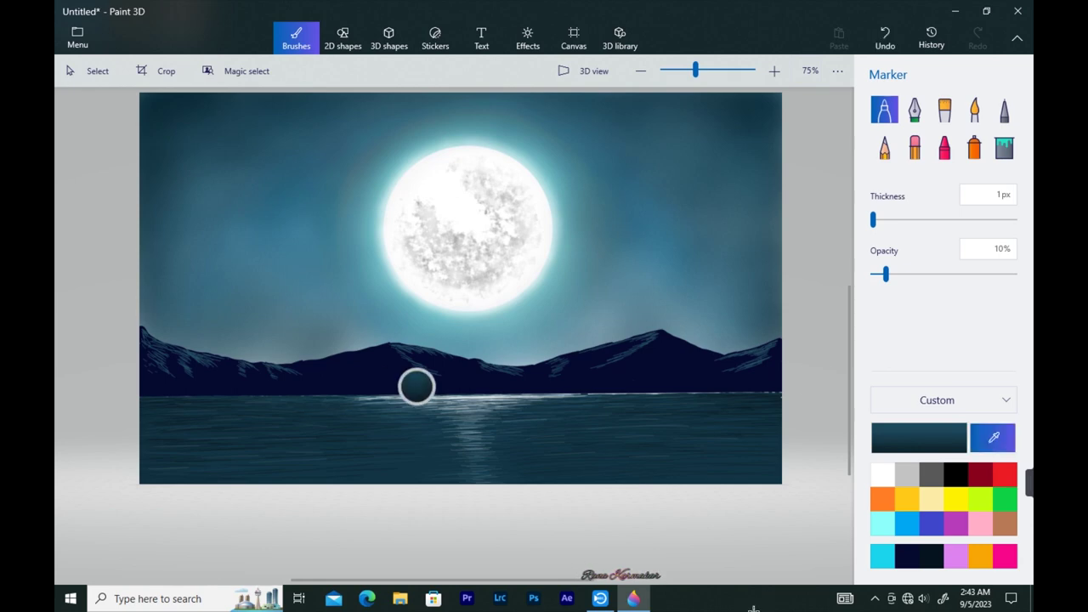
left_click(415, 383)
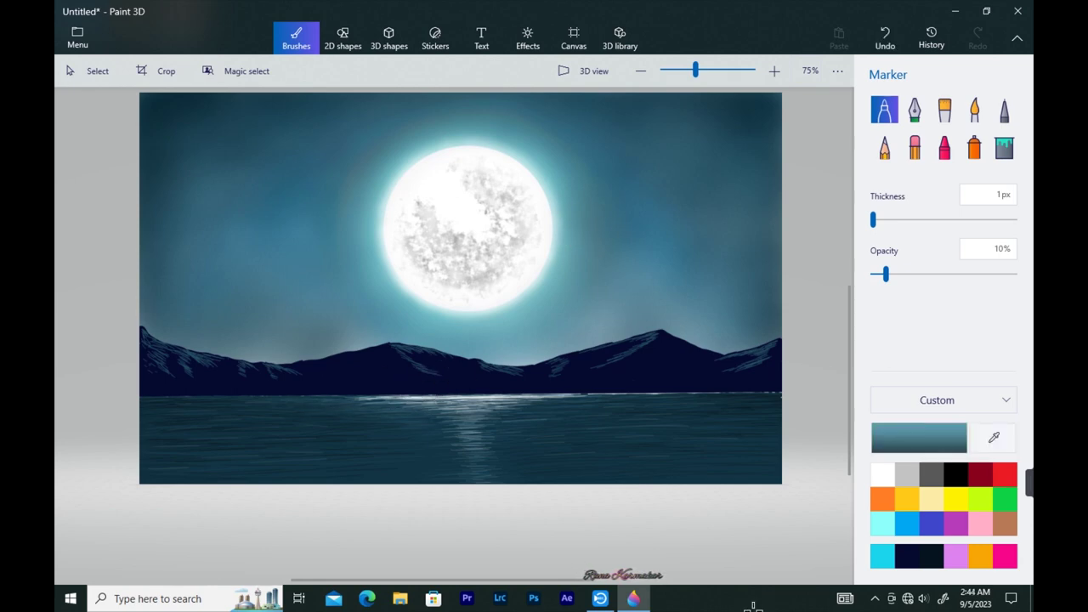
left_click(920, 437)
key("Return")
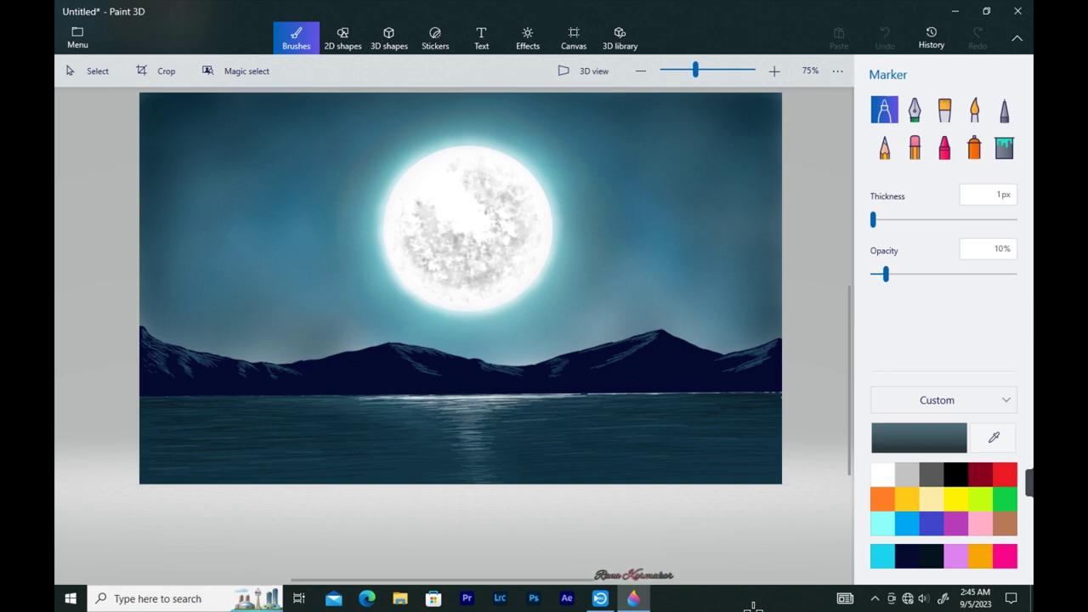
left_click_drag(886, 274, 889, 274)
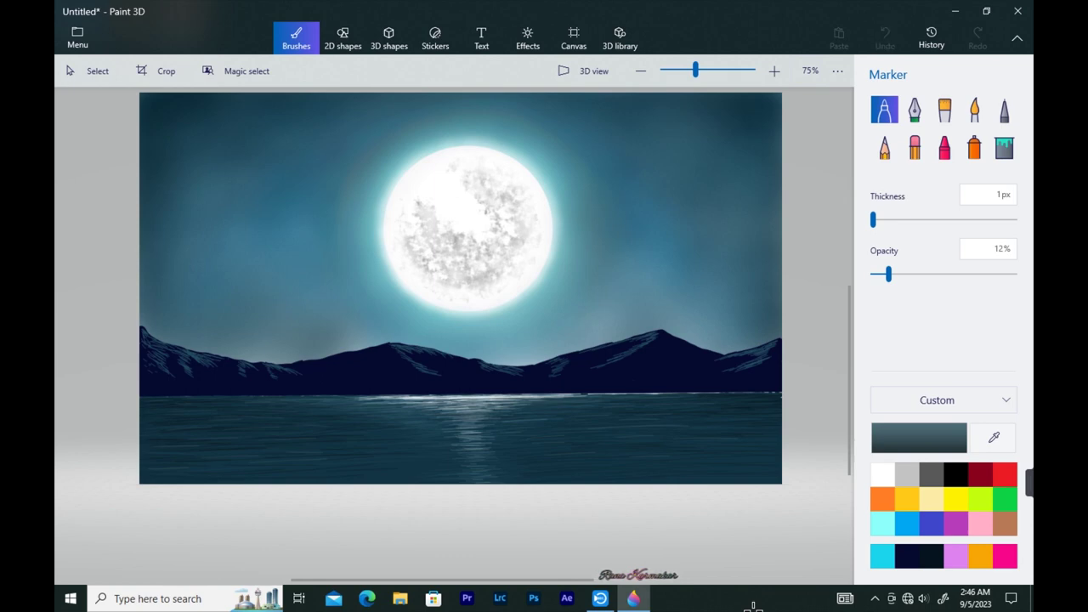
- Draw light ripples along the far water in a teal sampled from the moon's glow, softened with the sampled water colour at 12% opacity
left_click(994, 437)
left_click(574, 244)
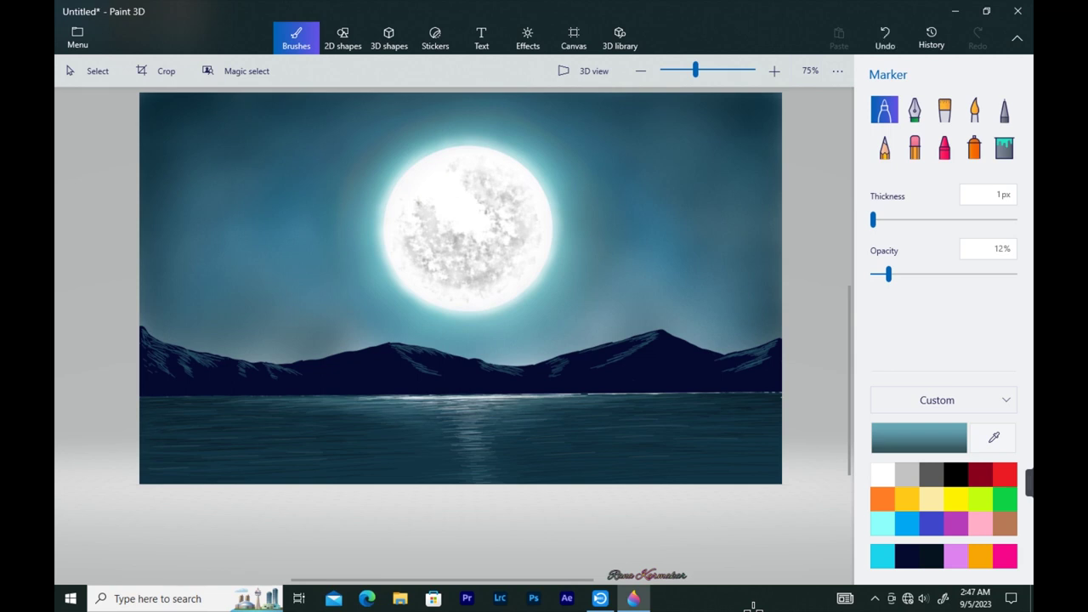
left_click(994, 437)
left_click(544, 442)
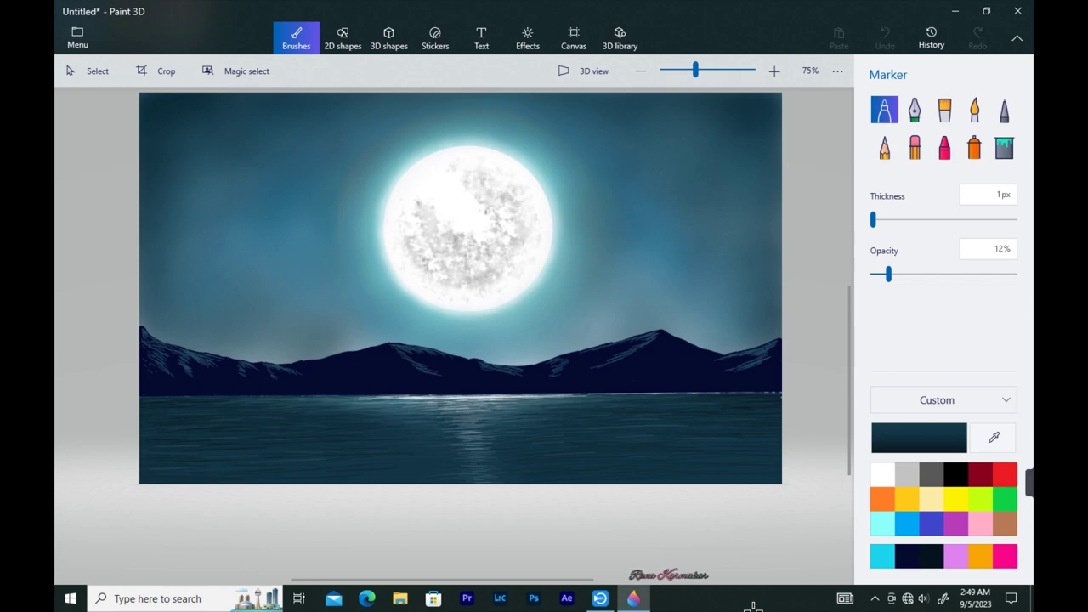
- Extend the lower part of the moon's reflection with white strokes at 12% opacity and touch it up with the sampled water teal
left_click(882, 475)
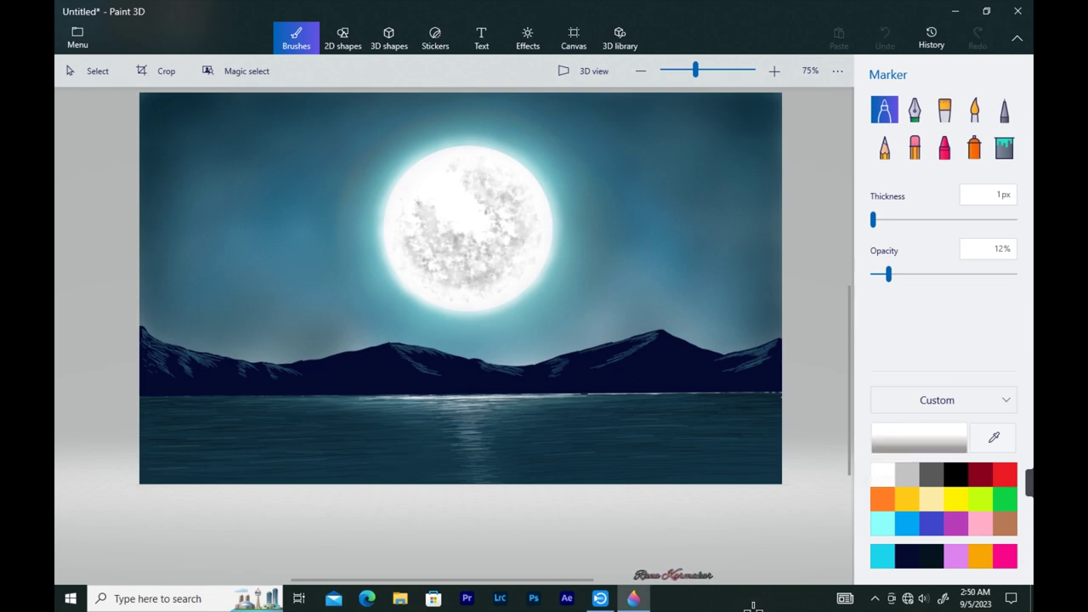
left_click_drag(457, 461, 470, 460)
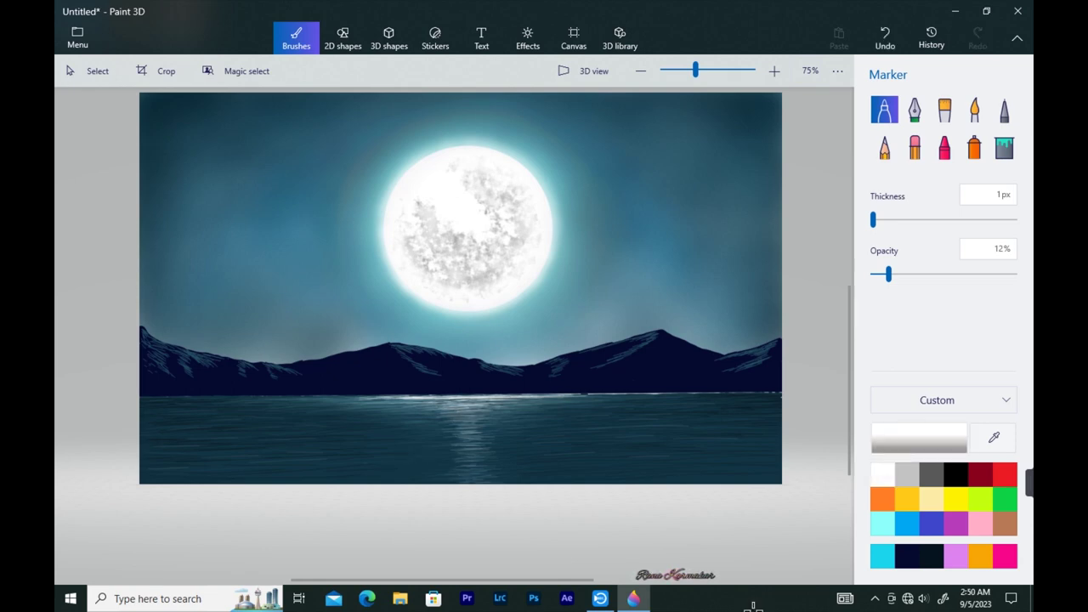
left_click(994, 437)
left_click(461, 448)
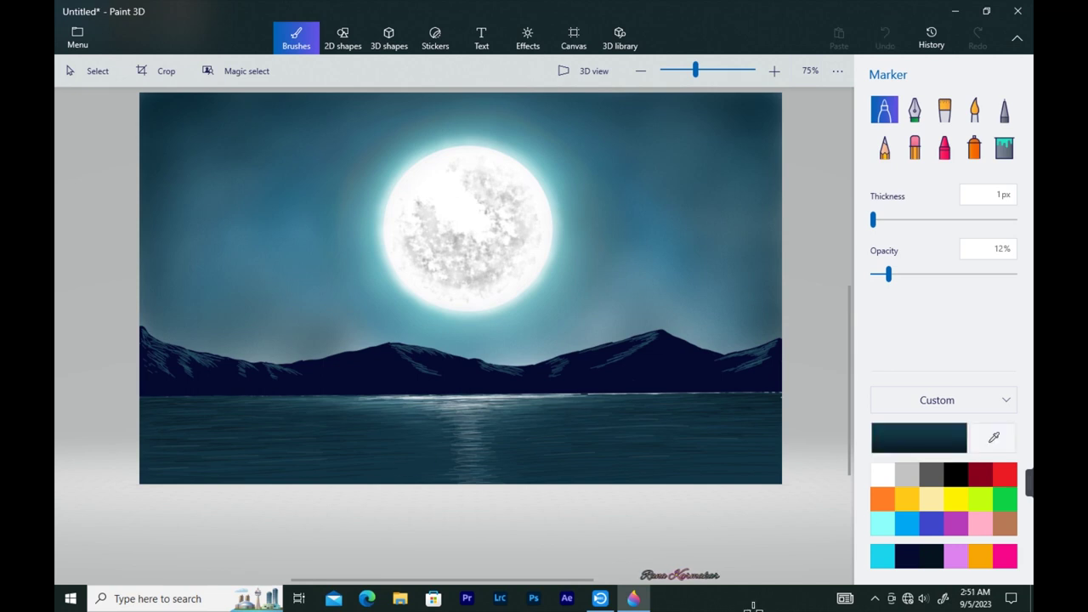
- Intensify the moon's reflection from the shoreline down its centre with white 1 px strokes at 15% and 33% opacity
left_click(883, 474)
left_click_drag(890, 274, 894, 274)
left_click_drag(422, 403, 485, 403)
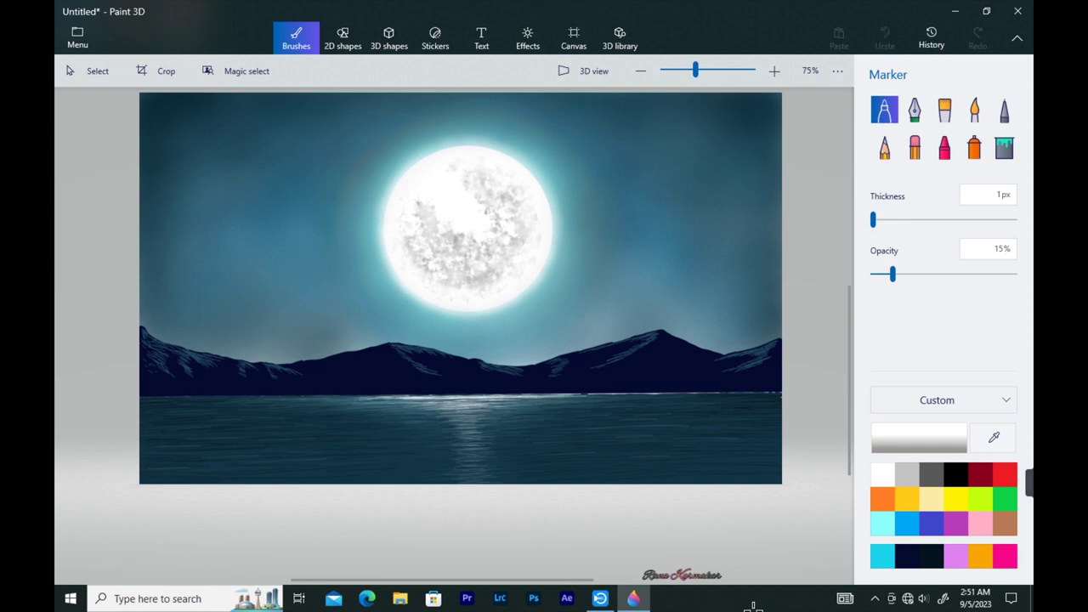
left_click_drag(893, 273, 918, 274)
left_click_drag(454, 447, 506, 404)
left_click_drag(423, 399, 471, 400)
left_click_drag(480, 401, 526, 401)
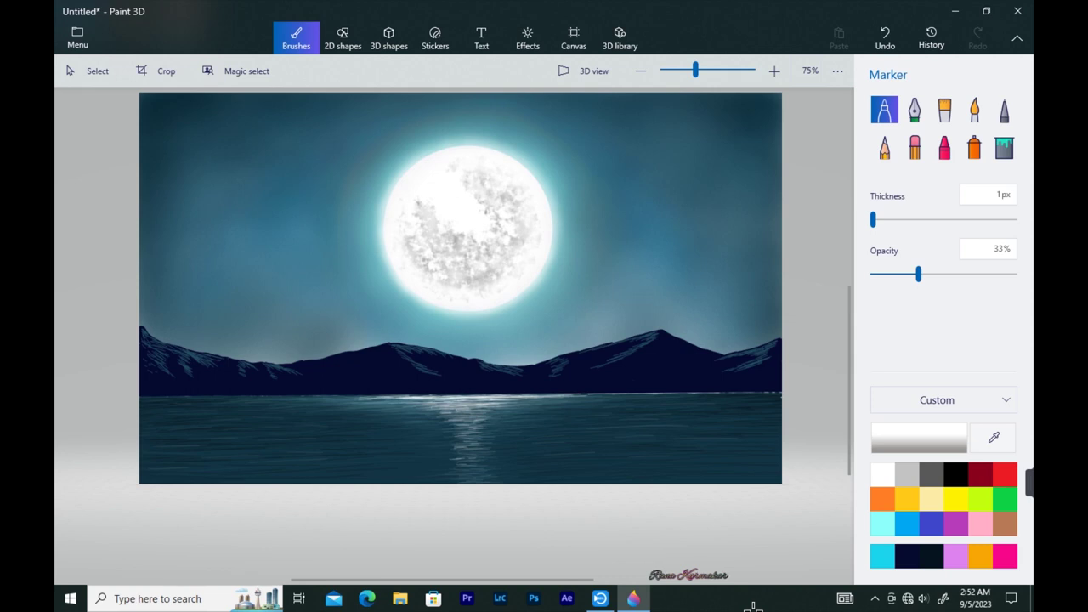
- Cut thin gaps into the bright reflection with Marker strokes in the sampled dark water teal at 33% opacity
left_click(994, 438)
left_click(399, 444)
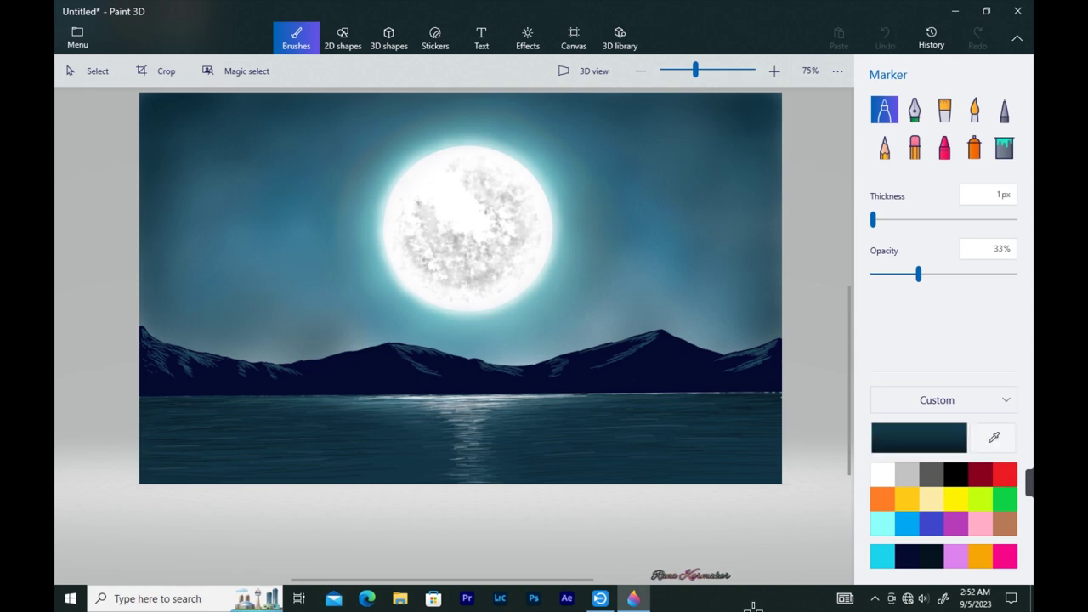
left_click_drag(457, 410, 488, 418)
- Mix a darker blue-grey and add shadow ripples across the lake with the 1 px Marker at 33% and 26% opacity
left_click(994, 438)
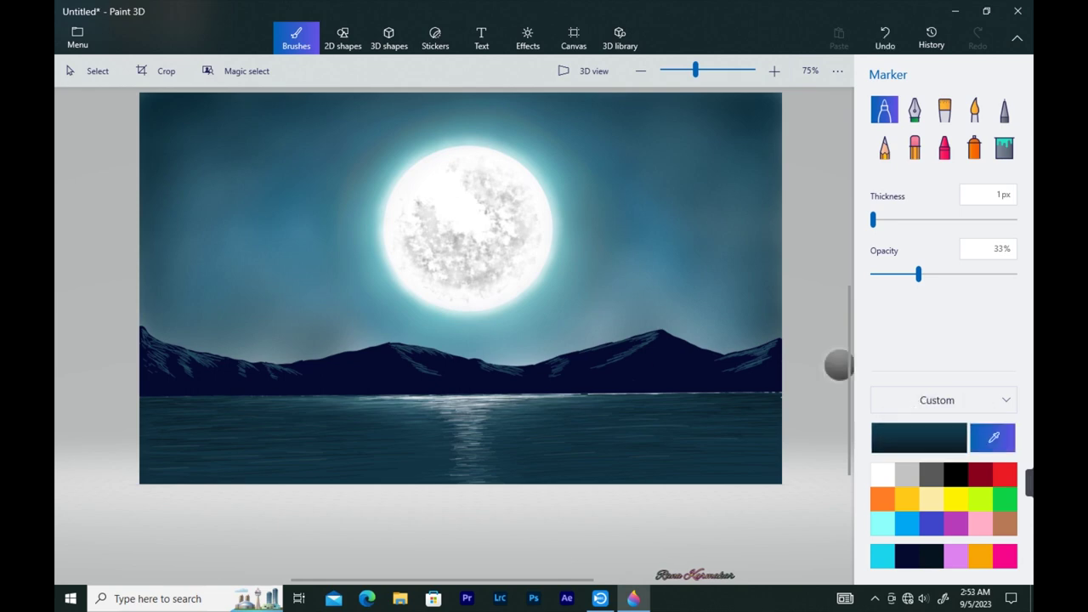
left_click(918, 438)
left_click(459, 444)
left_click(918, 437)
left_click(459, 445)
left_click(714, 403)
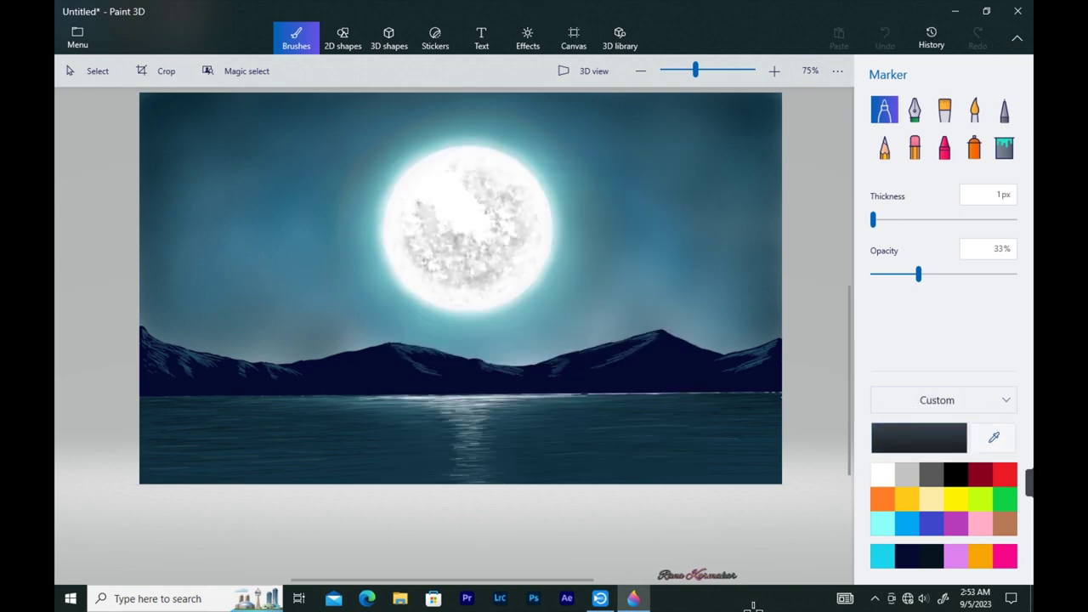
left_click_drag(919, 273, 909, 273)
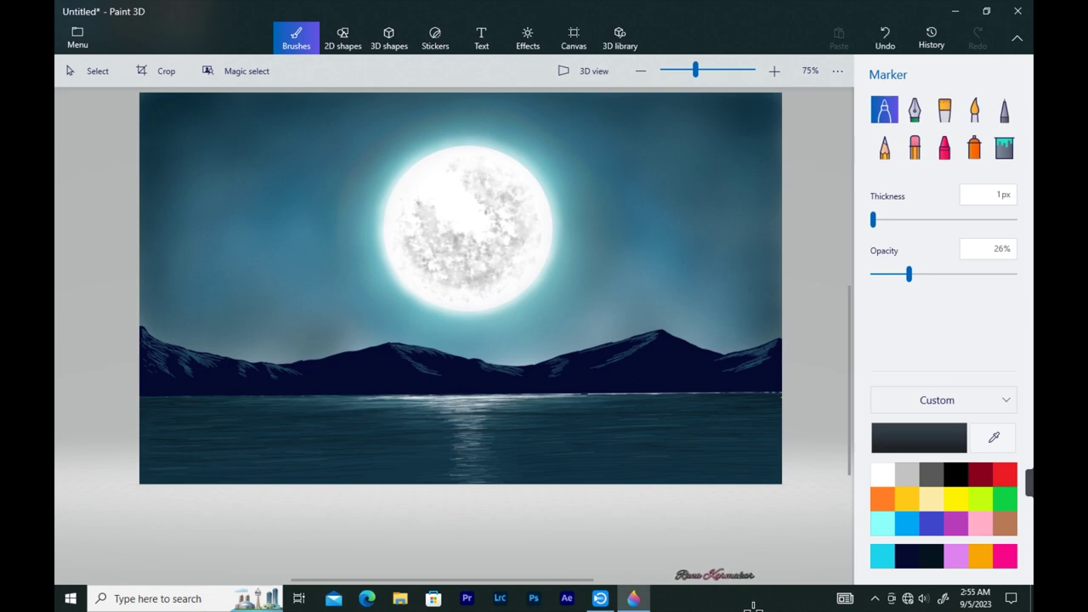
- Refine the water texture with very faint white, black and sampled teal strokes at 6% opacity
left_click(882, 474)
left_click_drag(909, 274, 881, 274)
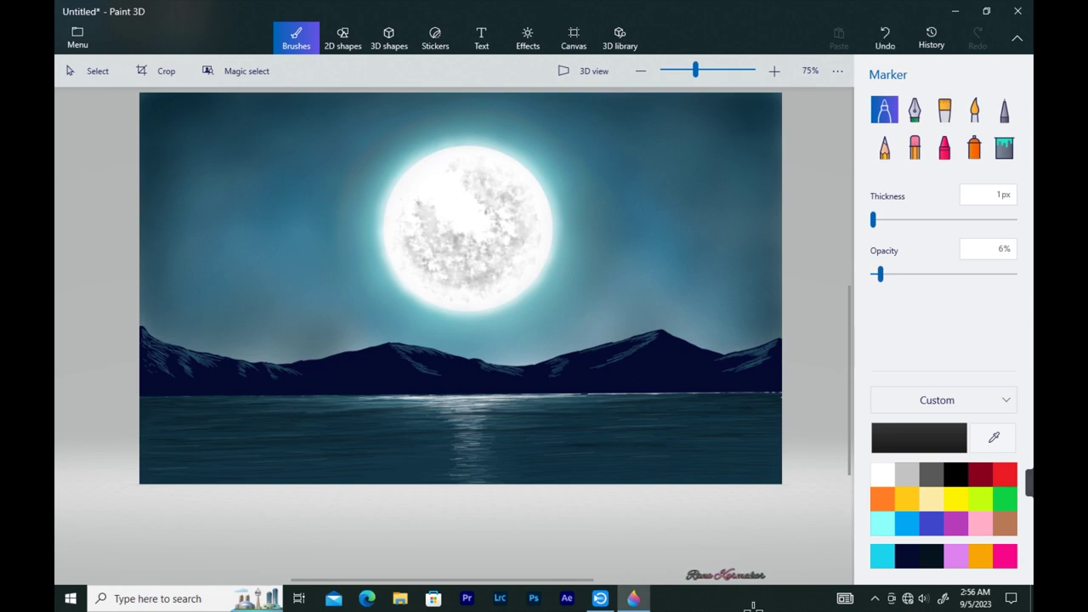
left_click(994, 437)
left_click(396, 451)
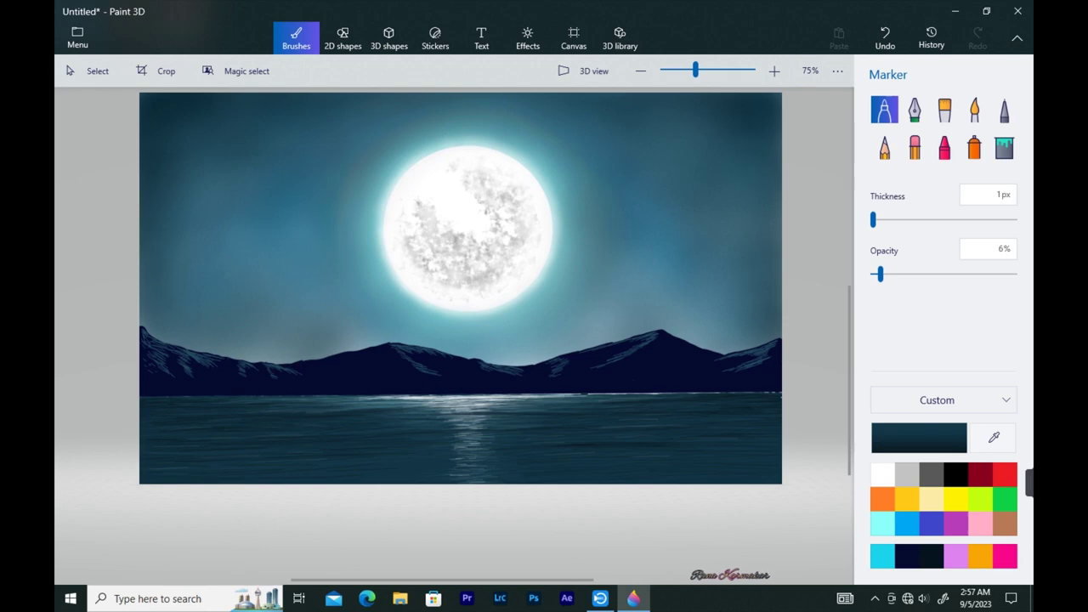
- Outline a foreground bank with a wavy line along the canvas's lower edge, using a near-black Marker colour at 100% opacity
left_click(1014, 273)
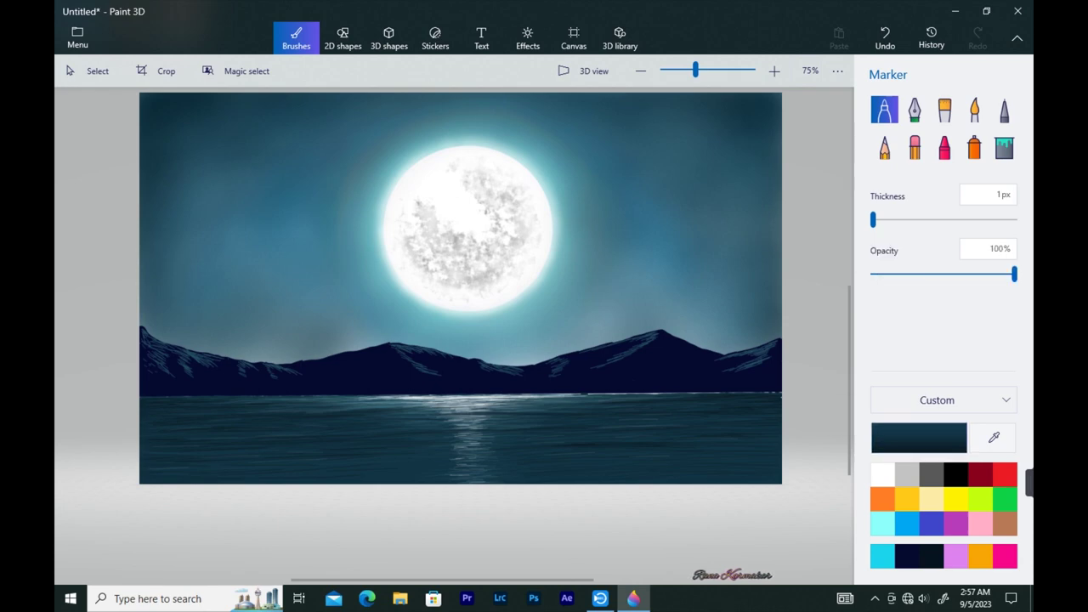
left_click(994, 437)
left_click(680, 370)
left_click(994, 437)
left_click(919, 437)
left_click_drag(585, 329, 580, 348)
left_click(472, 436)
left_click_drag(872, 219, 875, 219)
left_click_drag(140, 469, 758, 472)
- Fill the foreground bank below the wavy line with near-black and very dark green Marker strokes at 13, 4 and 5 px
left_click_drag(875, 219, 890, 219)
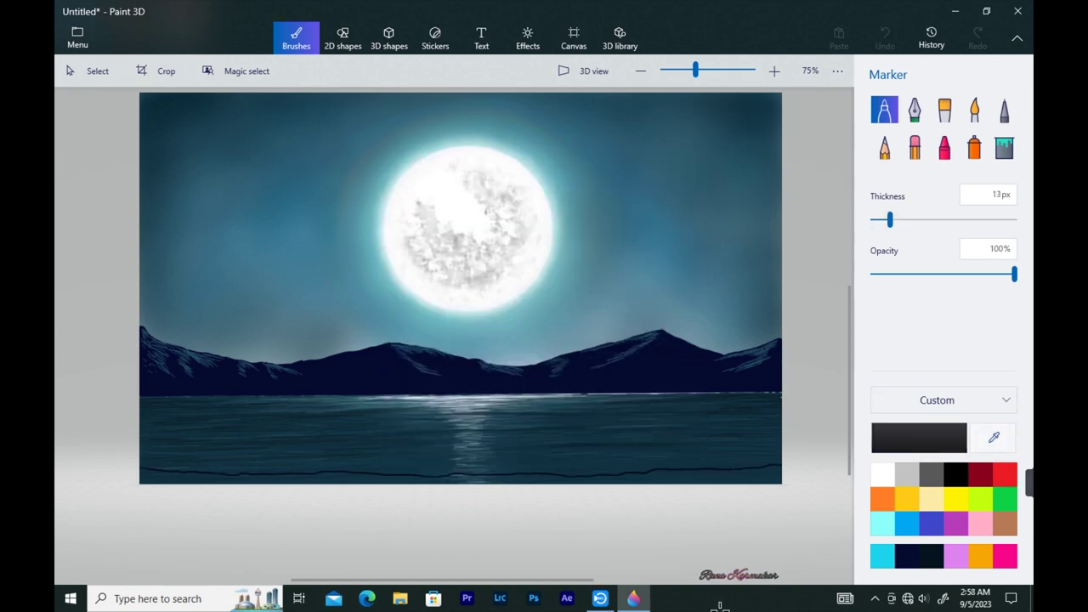
left_click_drag(755, 480, 781, 481)
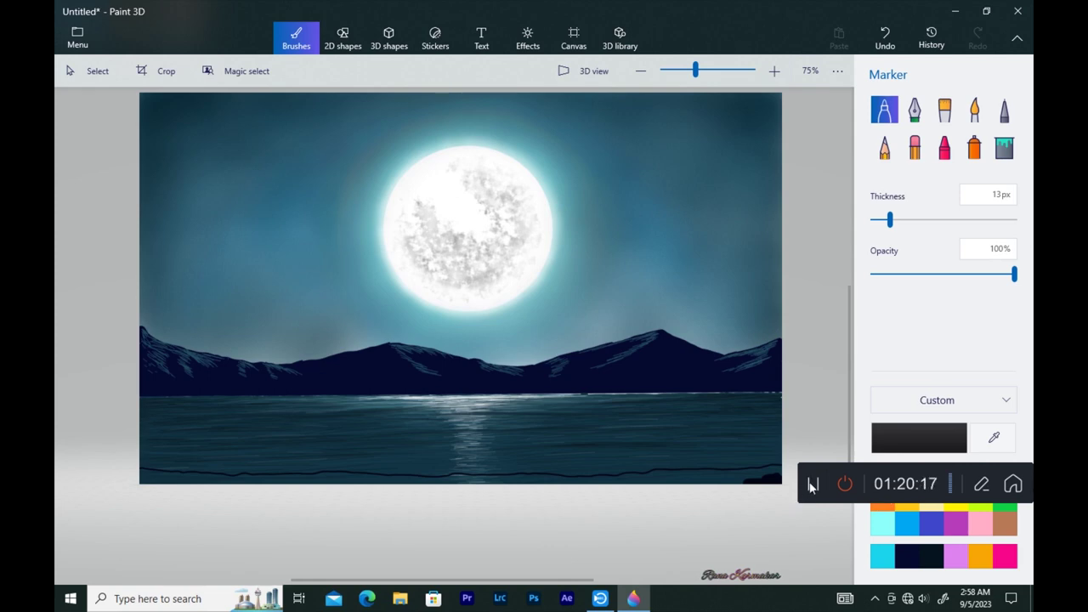
left_click(1005, 500)
left_click(919, 438)
left_click_drag(890, 219, 878, 219)
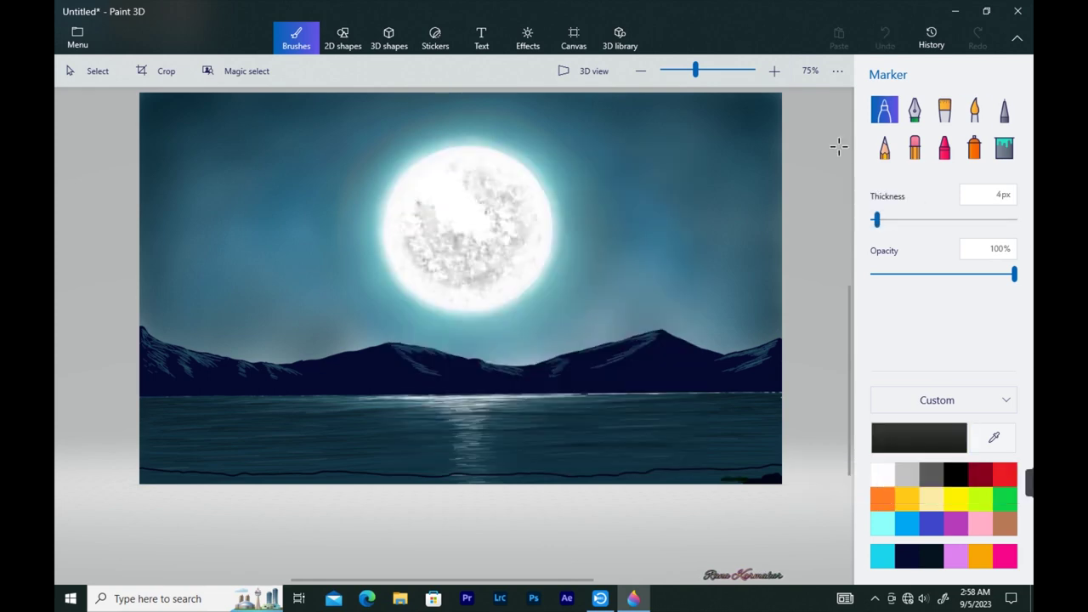
mouse_move(746, 475)
left_mouse_down()
mouse_move(772, 468)
mouse_move(653, 482)
left_mouse_up()
left_click(919, 438)
left_click(593, 390)
left_click(471, 436)
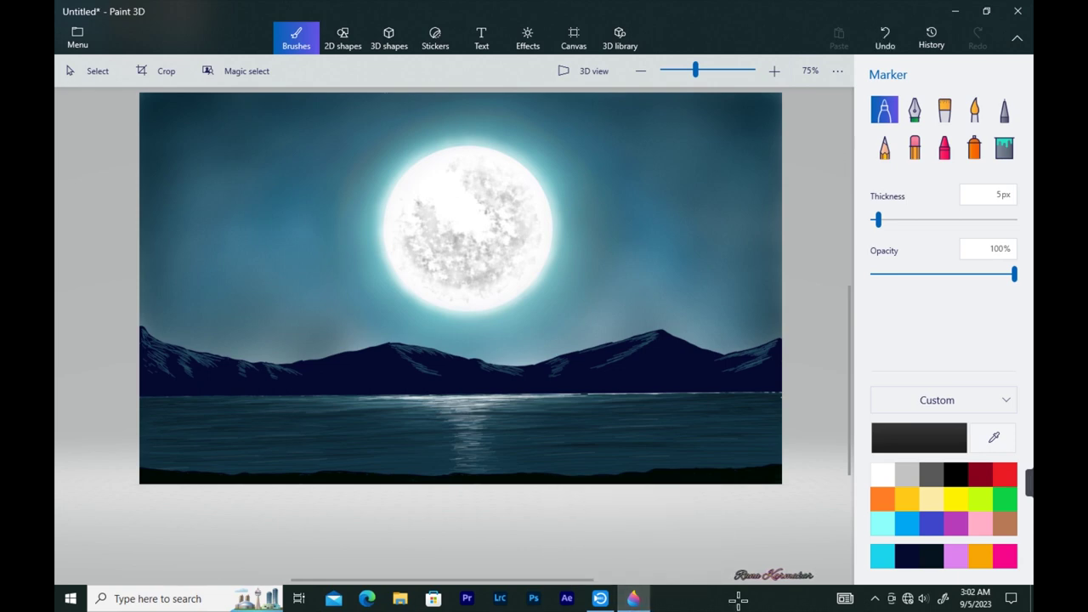
- Draw a thin, slightly bent tree trunk rising from the foreground bank beside the lake into the sky, using the 3 px Marker at 100% opacity
left_click_drag(878, 220, 875, 219)
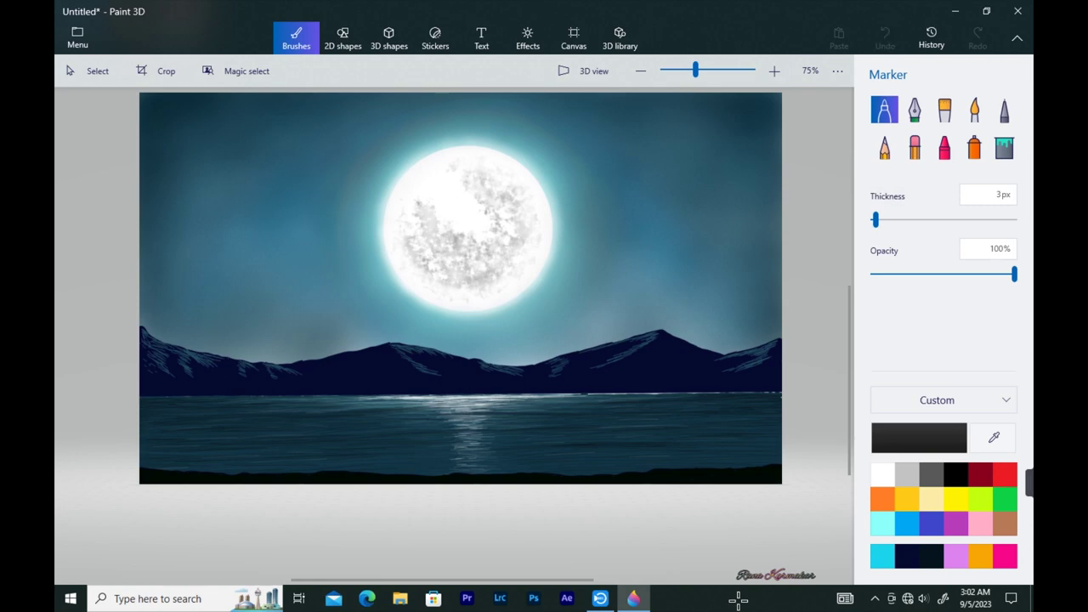
left_click_drag(705, 299, 707, 466)
left_click_drag(697, 256, 706, 304)
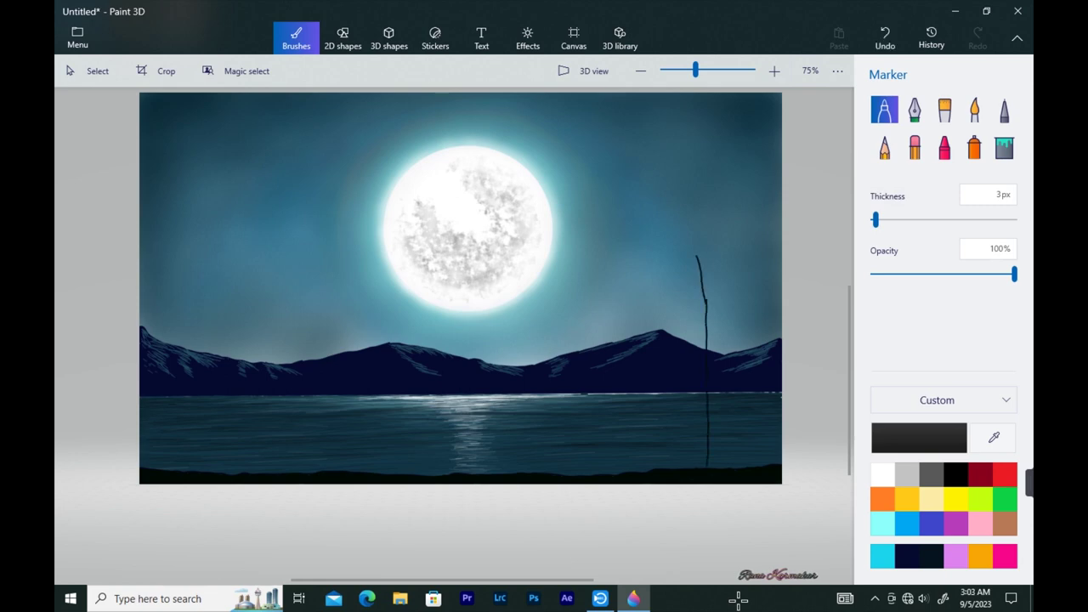
left_click_drag(687, 203, 698, 259)
left_click_drag(685, 177, 688, 202)
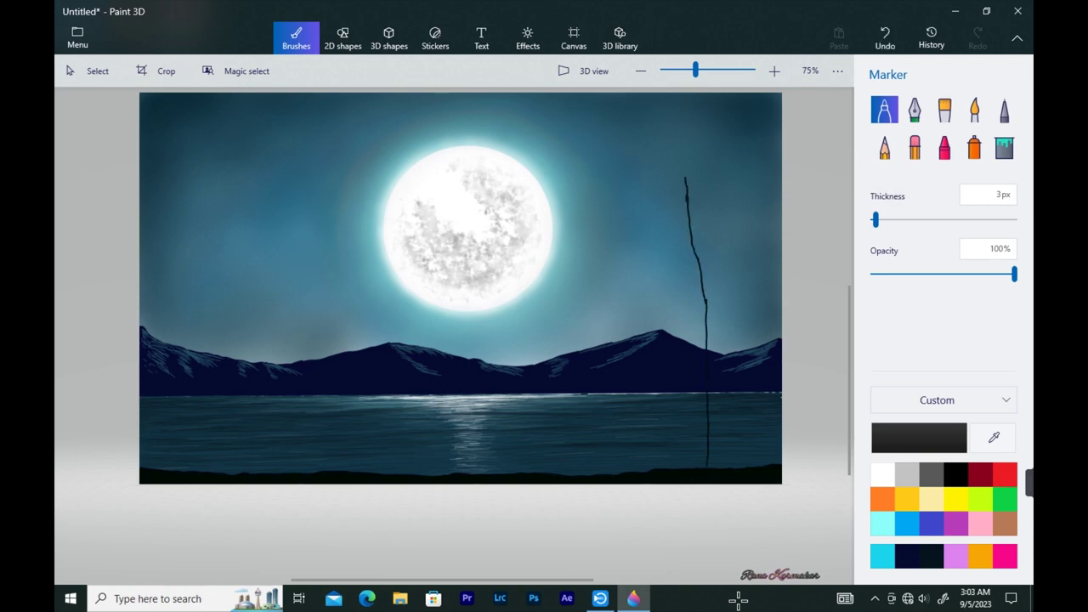
- Thicken the trunk from its middle down to the bank with overlapping near-black 3 px Marker strokes
left_click_drag(707, 308, 709, 329)
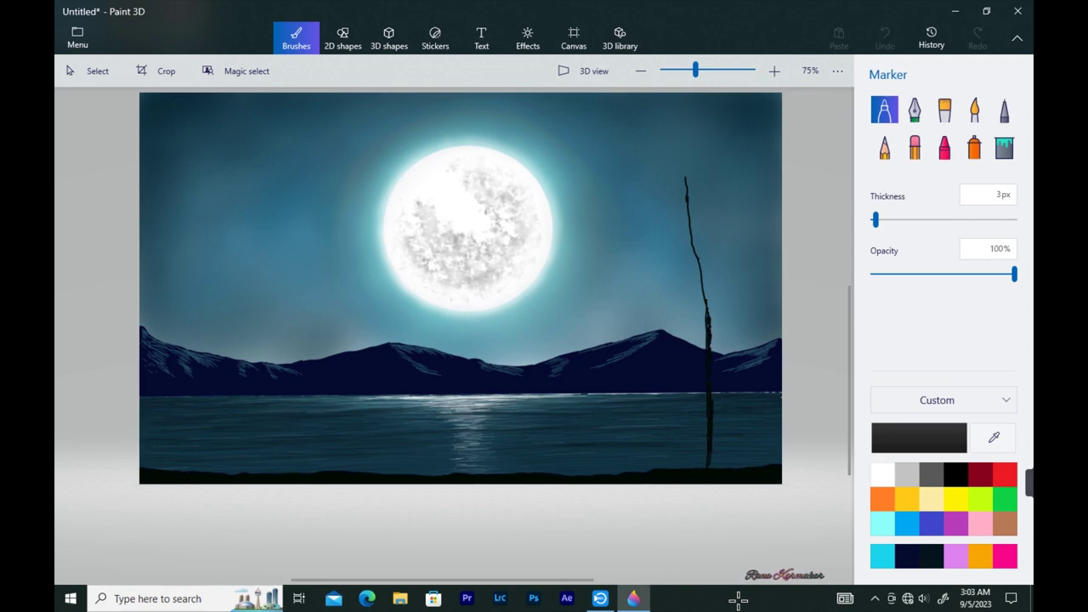
left_click_drag(711, 438, 712, 466)
left_click_drag(710, 408, 711, 466)
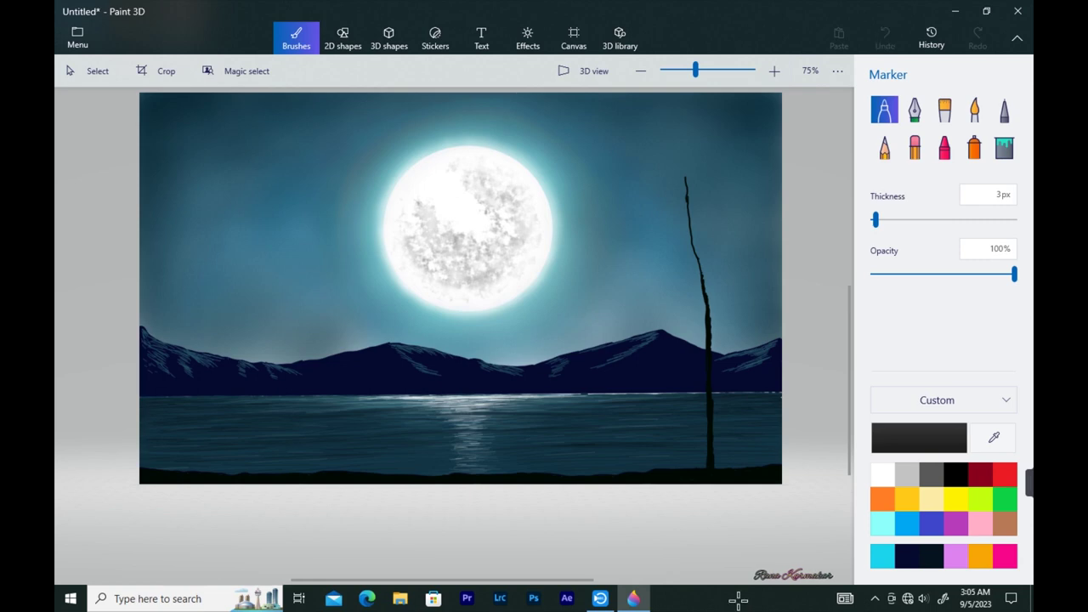
key("ctrl+z")
- Fork the treetop into two limbs and draw curved bare branches spreading from both with the 3 px Marker
mouse_move(703, 276)
left_mouse_down()
mouse_move(714, 172)
mouse_move(703, 274)
left_mouse_up()
mouse_move(714, 213)
left_mouse_down()
mouse_move(769, 175)
mouse_move(725, 121)
left_mouse_up()
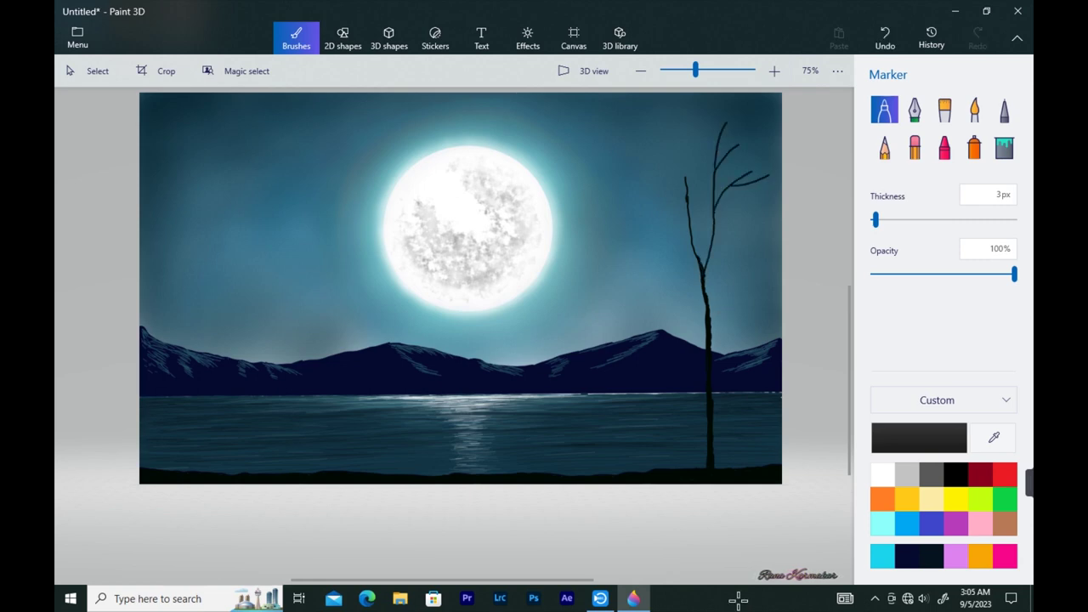
left_click_drag(719, 166, 763, 146)
left_click_drag(687, 177, 684, 145)
left_click_drag(689, 211, 639, 189)
left_click_drag(685, 167, 662, 123)
mouse_move(687, 183)
left_mouse_down()
mouse_move(706, 141)
mouse_move(694, 127)
left_mouse_up()
mouse_move(696, 140)
left_mouse_down()
mouse_move(709, 100)
mouse_move(707, 120)
left_mouse_up()
key("ctrl+z")
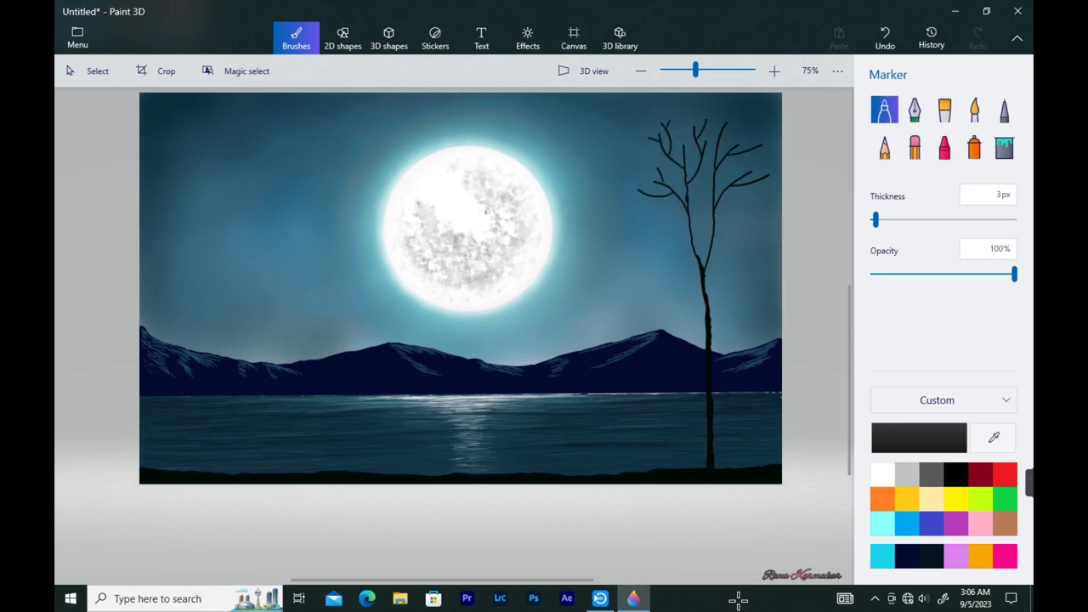
- Thicken the upper trunk around the fork and the lower parts of the two main limbs
left_click_drag(704, 275, 708, 295)
left_click_drag(710, 306, 711, 318)
left_click_drag(703, 268, 706, 289)
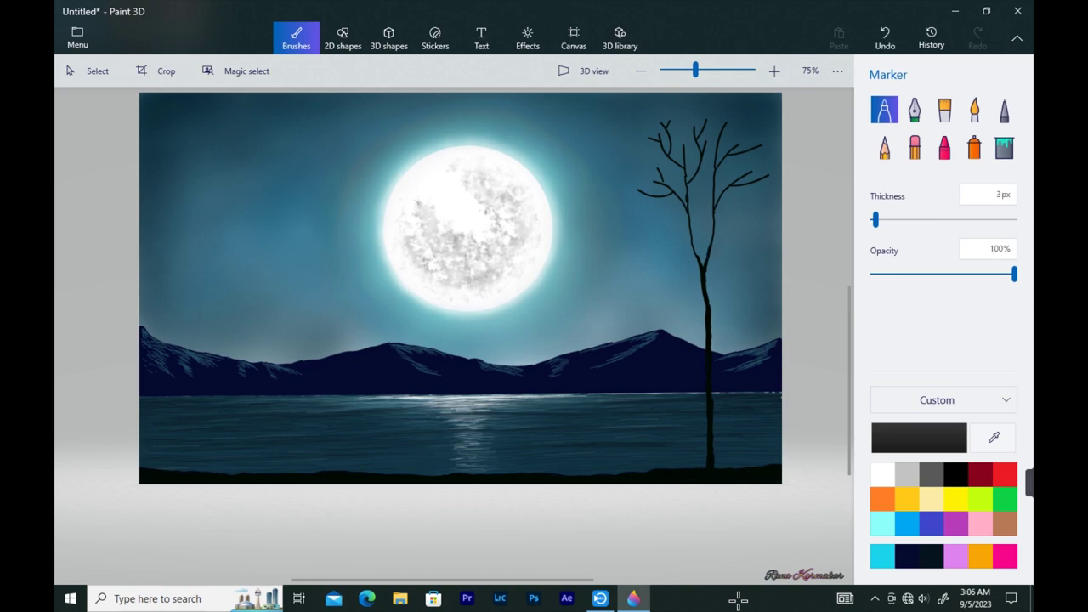
left_click_drag(697, 248, 690, 228)
left_click_drag(705, 266, 715, 211)
- Add fine twigs to the existing branches and small side branches above the fork with the Marker at 2 px
left_click_drag(875, 219, 874, 219)
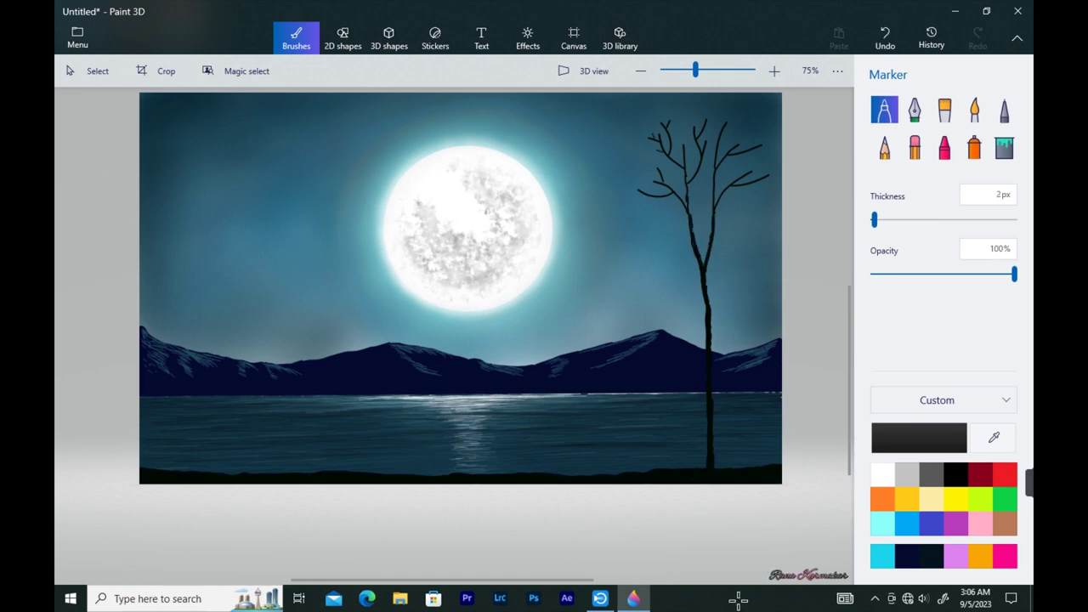
left_click_drag(753, 178, 759, 140)
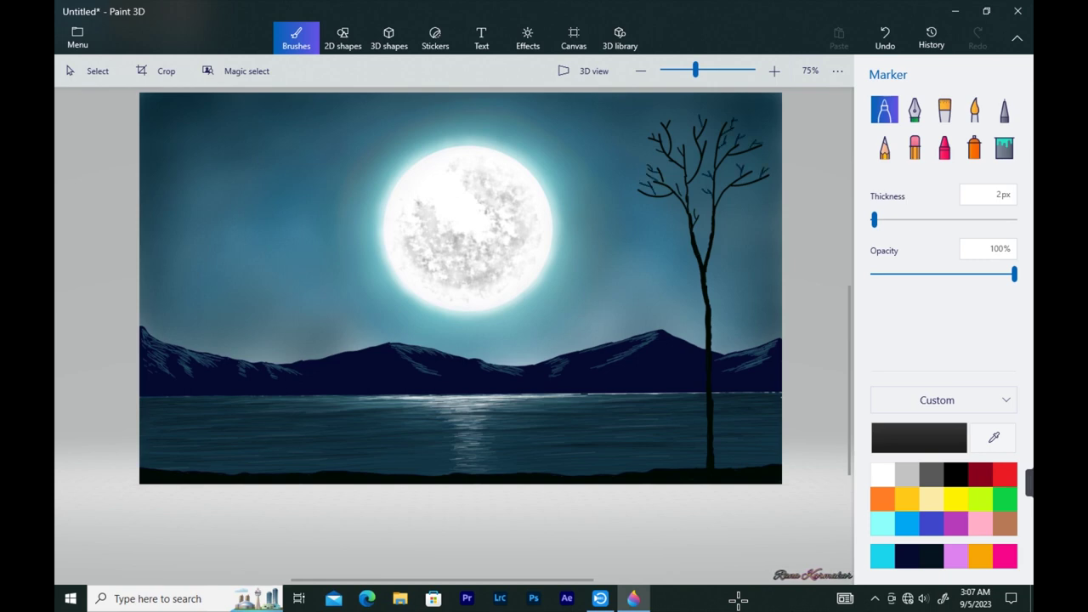
left_click_drag(690, 227, 668, 217)
mouse_move(710, 254)
left_mouse_down()
mouse_move(736, 222)
mouse_move(707, 226)
mouse_move(737, 203)
left_mouse_up()
mouse_move(676, 220)
left_mouse_down()
mouse_move(668, 213)
mouse_move(696, 188)
mouse_move(692, 150)
left_mouse_up()
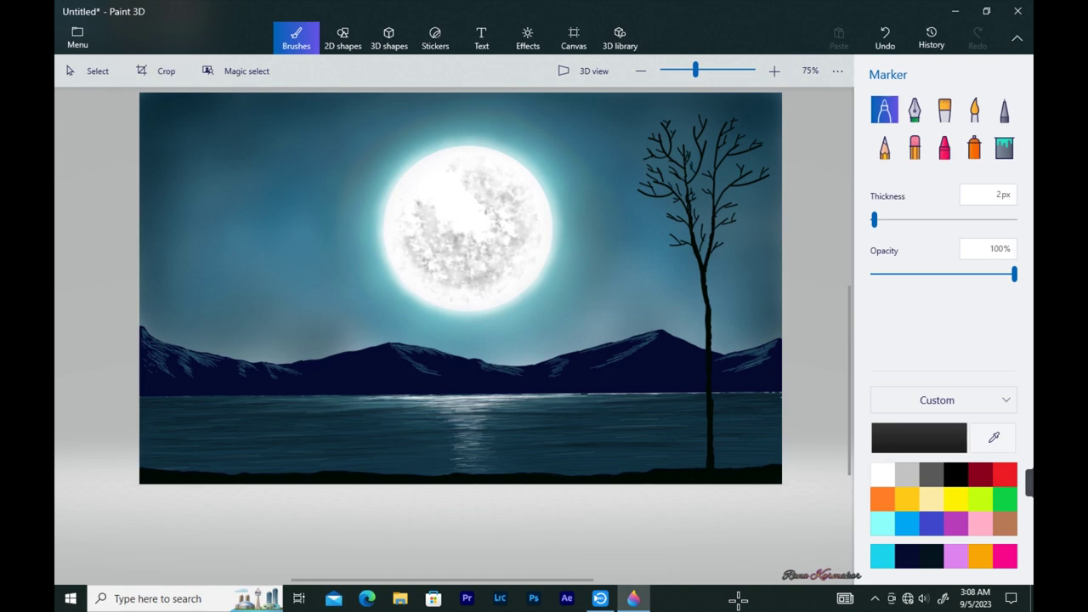
- Dab a first layer of soft dark foliage around the outer branch tips with the Crayon at 31 px and 55% opacity
left_click(944, 148)
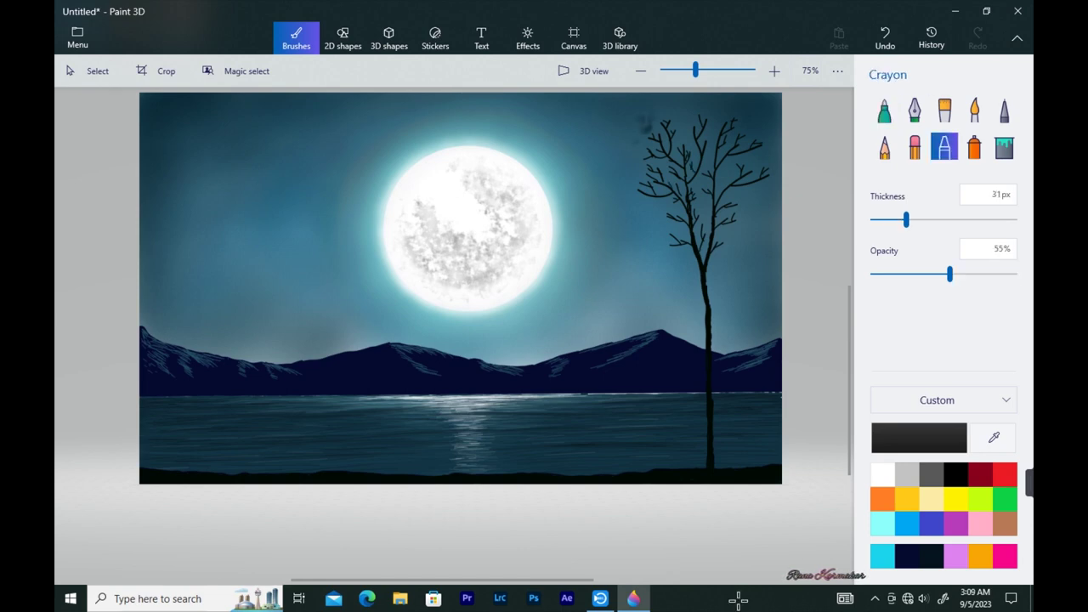
left_click_drag(643, 169, 628, 181)
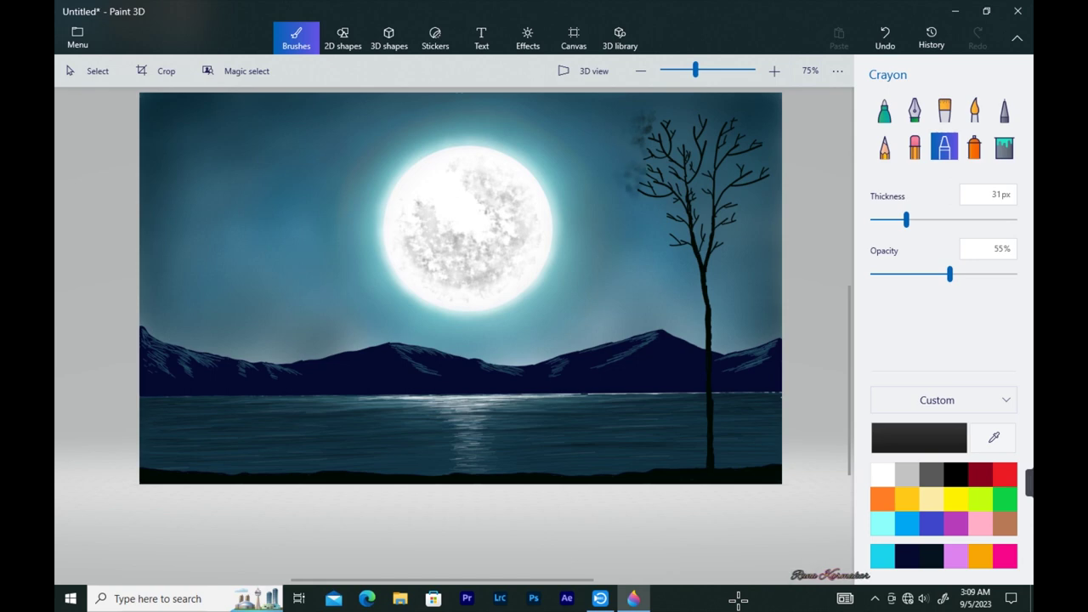
mouse_move(654, 109)
left_mouse_down()
mouse_move(667, 116)
mouse_move(656, 131)
left_mouse_up()
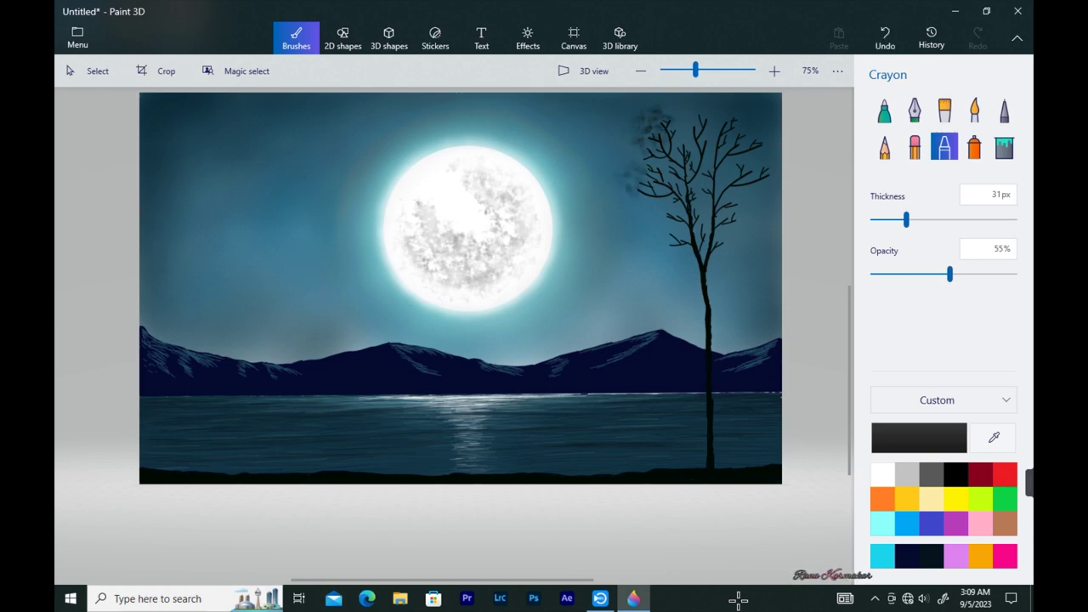
left_click_drag(625, 169, 612, 189)
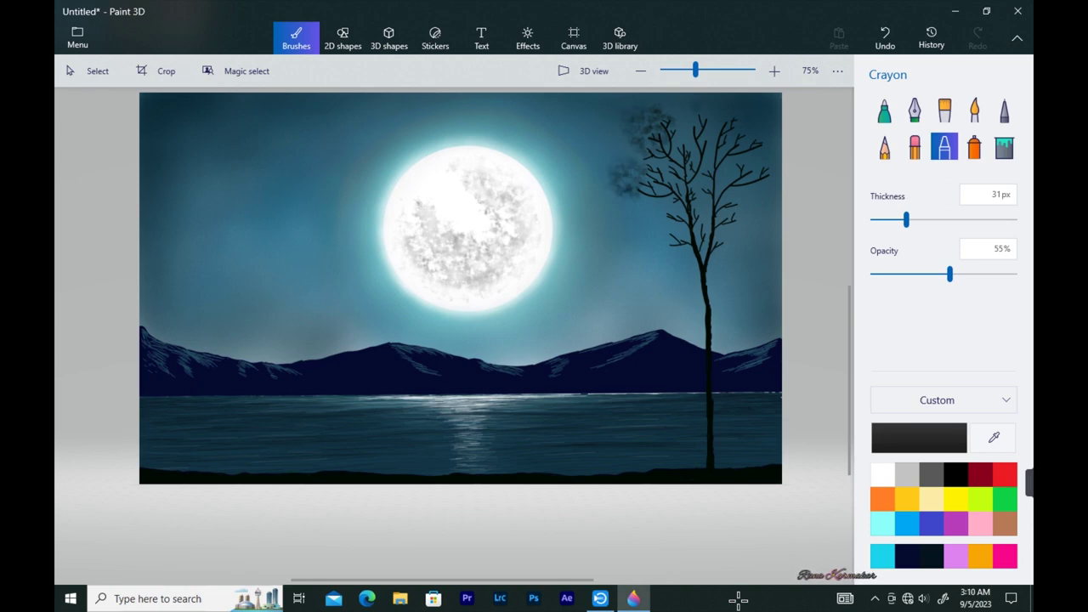
left_click_drag(684, 110, 704, 110)
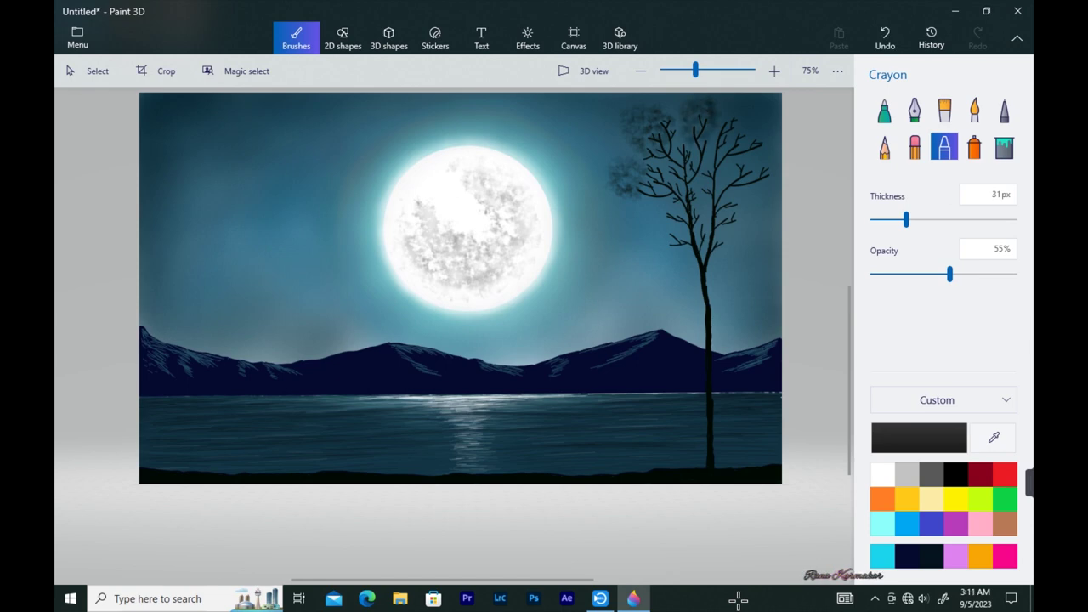
left_click_drag(669, 209, 664, 247)
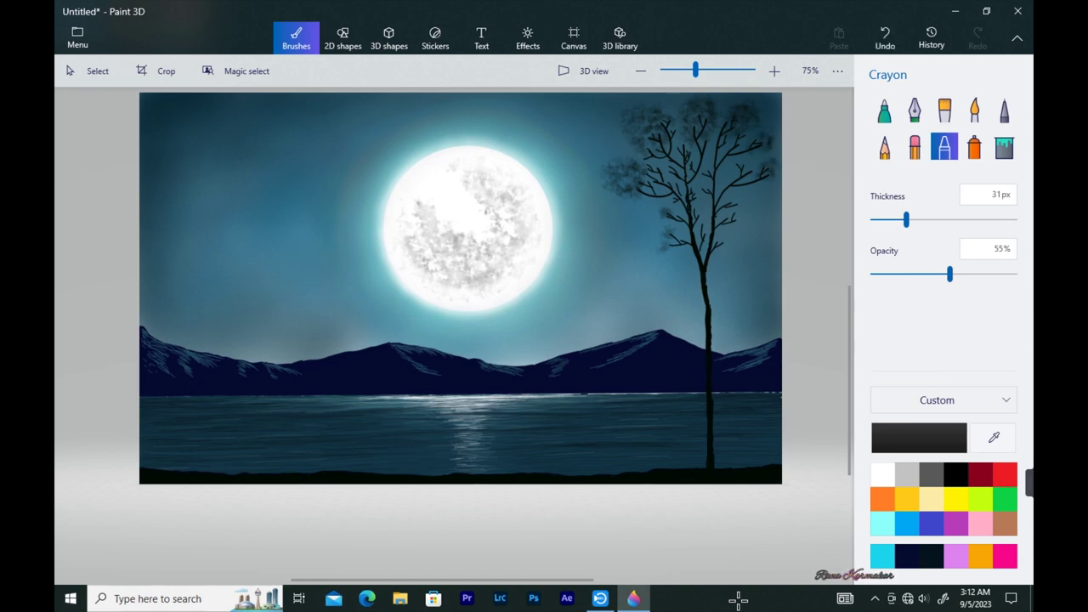
- Darken the leaf clusters across the crown with repeated Crayon dabs, from the inner branches to the outermost cluster facing the moon
left_click_drag(635, 116, 637, 127)
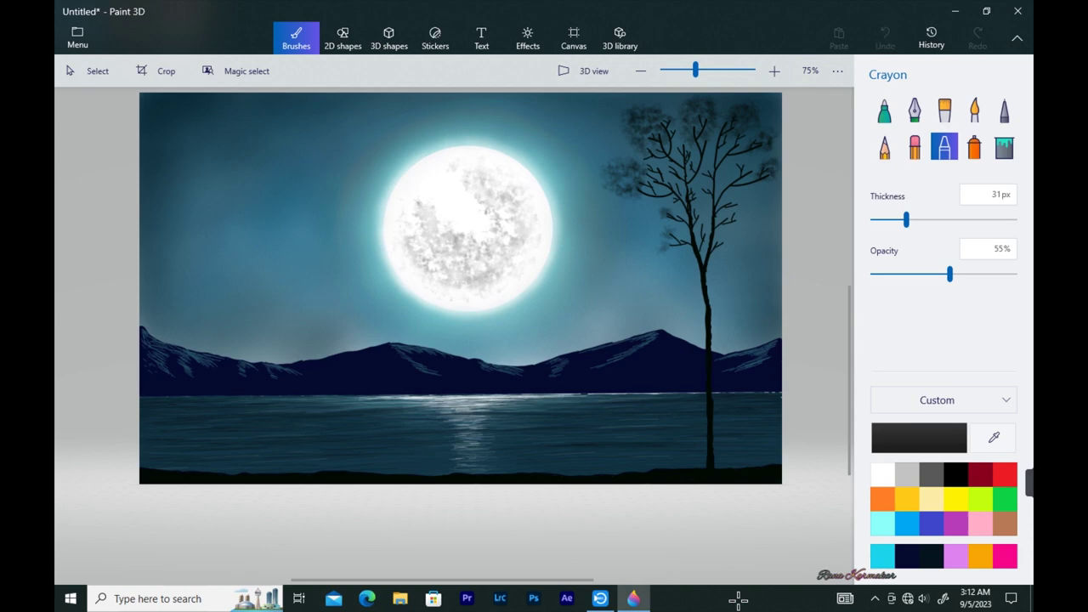
left_click_drag(685, 168, 672, 145)
left_click_drag(686, 158, 692, 122)
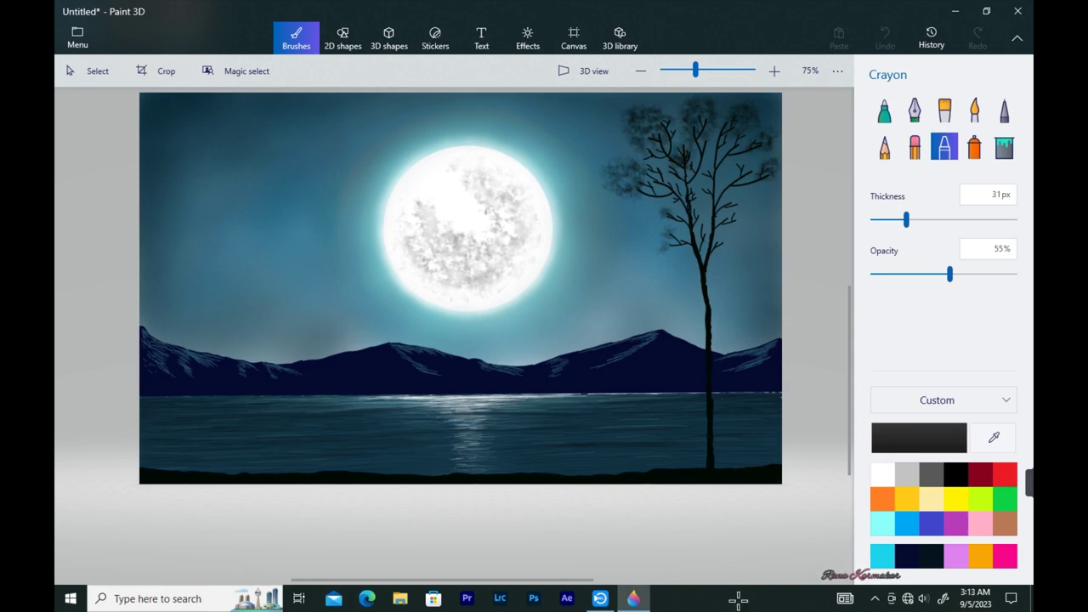
mouse_move(620, 177)
left_mouse_down()
mouse_move(649, 190)
mouse_move(661, 168)
left_mouse_up()
mouse_move(742, 170)
left_mouse_down()
mouse_move(738, 160)
mouse_move(706, 191)
left_mouse_up()
left_click_drag(729, 197, 739, 219)
mouse_move(721, 238)
left_mouse_down()
mouse_move(725, 246)
mouse_move(697, 207)
left_mouse_up()
left_click_drag(706, 163, 709, 170)
mouse_move(702, 118)
left_mouse_down()
mouse_move(702, 127)
mouse_move(649, 137)
mouse_move(648, 150)
left_mouse_up()
mouse_move(647, 170)
left_mouse_down()
mouse_move(638, 186)
mouse_move(629, 168)
left_mouse_up()
left_click_drag(664, 211, 671, 216)
left_click_drag(668, 230, 657, 253)
left_click_drag(705, 228, 695, 206)
left_click_drag(738, 168, 743, 160)
left_click_drag(763, 168, 773, 163)
mouse_move(736, 119)
left_mouse_down()
mouse_move(726, 129)
mouse_move(690, 117)
left_mouse_up()
mouse_move(629, 179)
left_mouse_down()
mouse_move(619, 186)
mouse_move(616, 175)
left_mouse_up()
left_click_drag(624, 165, 609, 192)
left_click_drag(628, 158, 614, 165)
left_click_drag(610, 174, 604, 178)
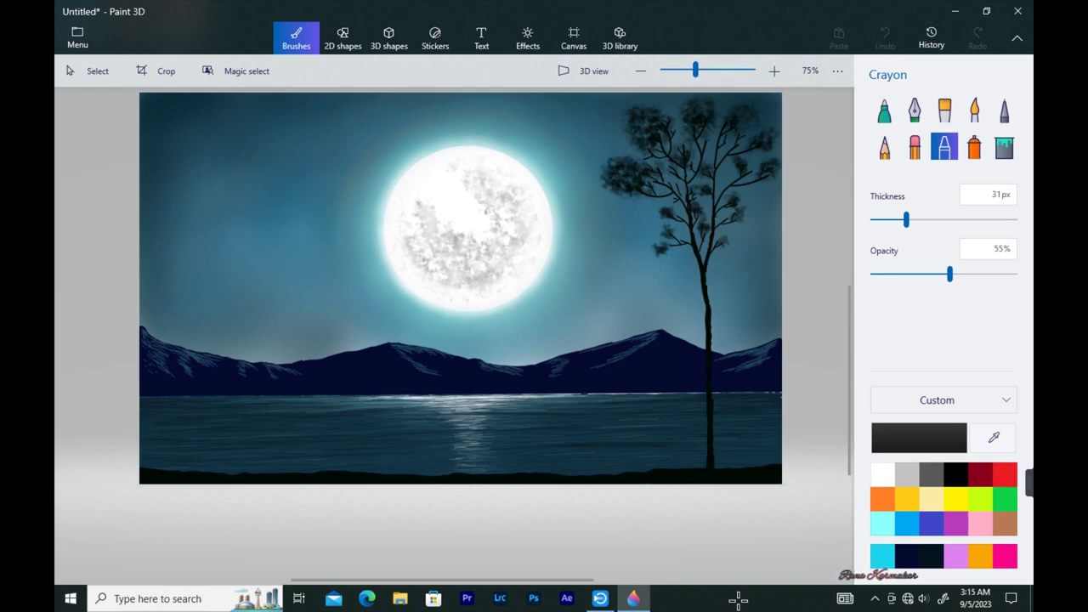
- Add foliage at the crown's tip, between the inner branches and along the low branches facing away from the moon
left_click_drag(699, 98, 694, 106)
left_click_drag(675, 139, 690, 151)
left_click_drag(693, 154, 678, 176)
left_click_drag(670, 179, 683, 206)
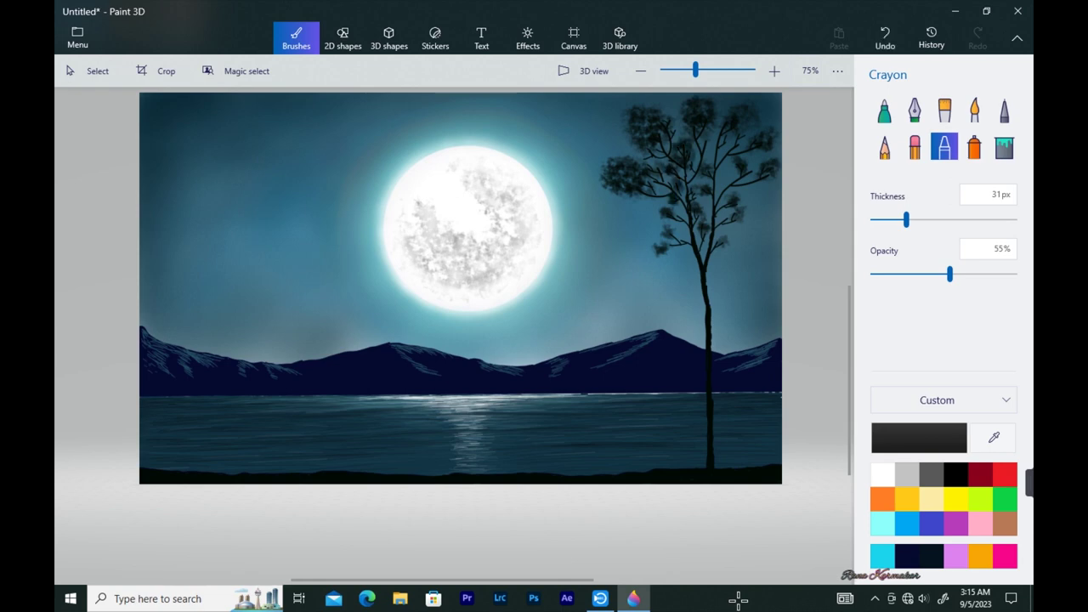
left_click_drag(713, 165, 700, 173)
left_click_drag(727, 136, 716, 146)
left_click_drag(739, 216, 735, 223)
mouse_move(729, 231)
left_mouse_down()
mouse_move(716, 243)
mouse_move(726, 245)
left_mouse_up()
left_click_drag(709, 211, 698, 235)
left_click_drag(706, 180, 699, 187)
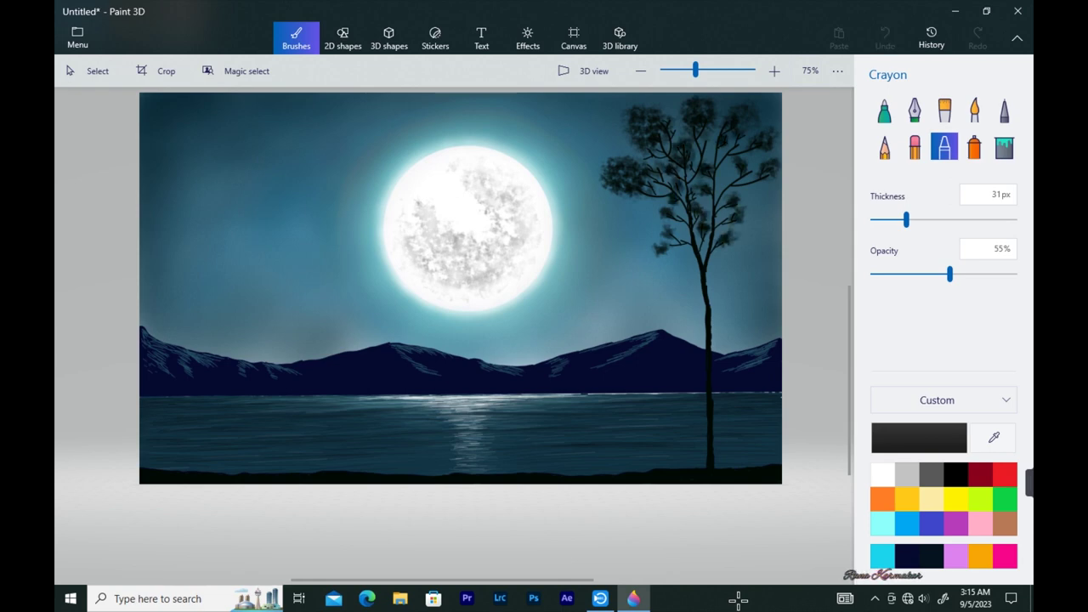
- Extend the low leaf clusters outward on both sides of the tree with the Crayon
left_click_drag(665, 222, 654, 236)
left_click_drag(658, 241, 646, 257)
left_click_drag(660, 208, 648, 216)
left_click_drag(656, 225, 647, 233)
left_click_drag(742, 194, 747, 218)
left_click_drag(741, 236, 734, 242)
left_click_drag(738, 240, 747, 247)
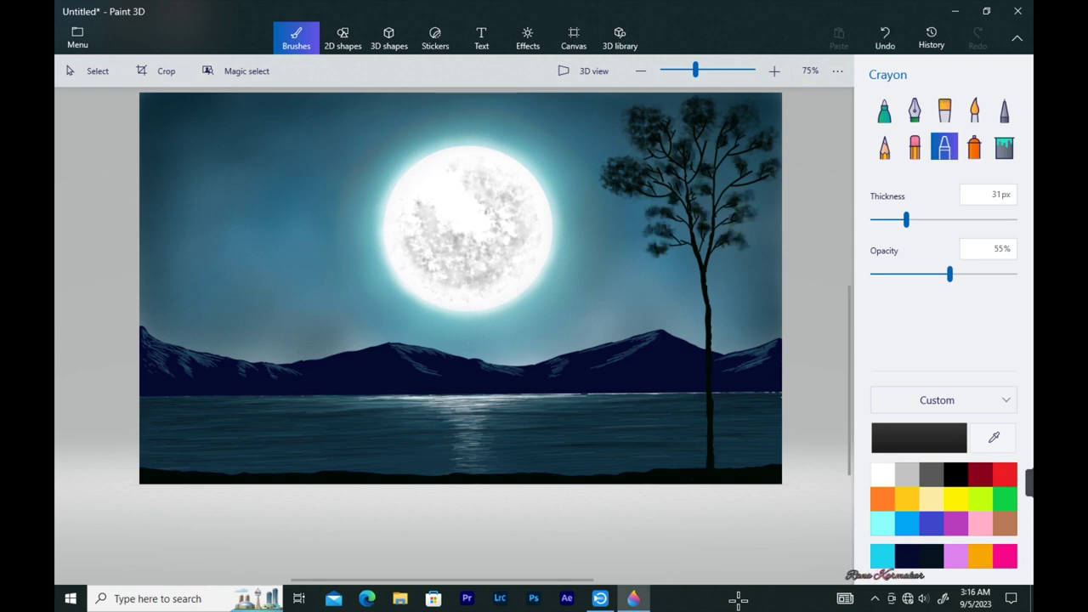
- Fill the gaps in the middle of the crown and on its upper branches facing away from the moon with more Crayon foliage
left_click_drag(724, 178, 712, 185)
left_click_drag(699, 183, 694, 189)
mouse_move(681, 124)
left_mouse_down()
mouse_move(637, 163)
mouse_move(654, 176)
left_mouse_up()
left_click_drag(696, 161, 653, 200)
left_click_drag(726, 161, 714, 174)
left_click_drag(745, 139, 733, 151)
left_click_drag(728, 155, 718, 164)
left_click_drag(731, 112, 722, 121)
mouse_move(752, 129)
left_mouse_down()
mouse_move(742, 138)
mouse_move(726, 111)
mouse_move(742, 119)
left_mouse_up()
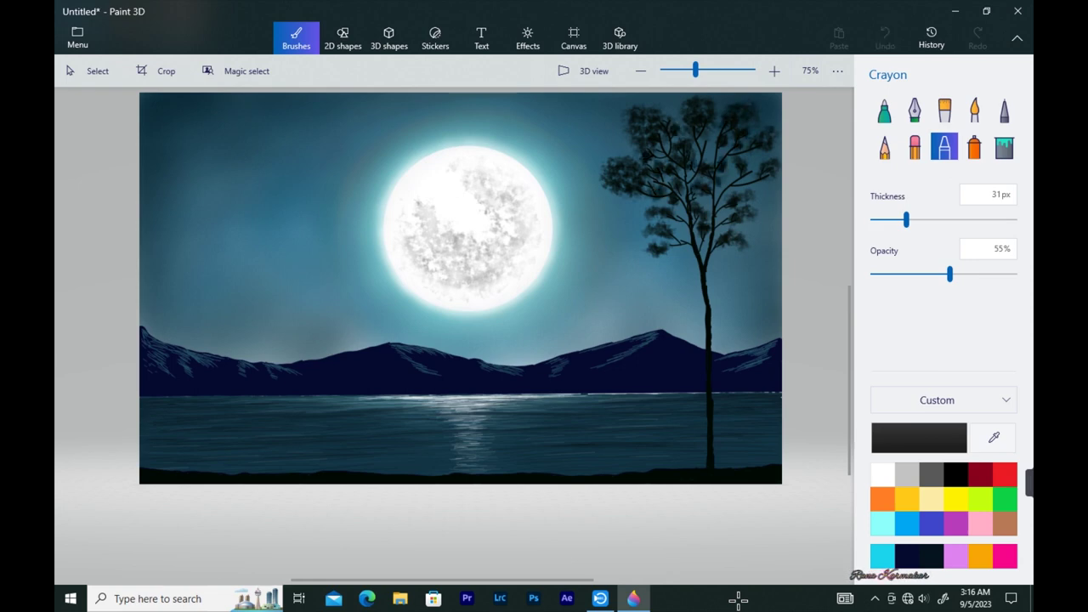
- Build up the crown's outer edges, widening the upper and outermost leaf clusters toward the moon
left_click_drag(762, 162, 750, 173)
mouse_move(776, 155)
left_mouse_down()
mouse_move(758, 165)
mouse_move(774, 144)
left_mouse_up()
left_click_drag(635, 111, 626, 144)
mouse_move(640, 137)
left_mouse_down()
mouse_move(627, 151)
mouse_move(617, 143)
left_mouse_up()
left_click_drag(631, 137, 622, 146)
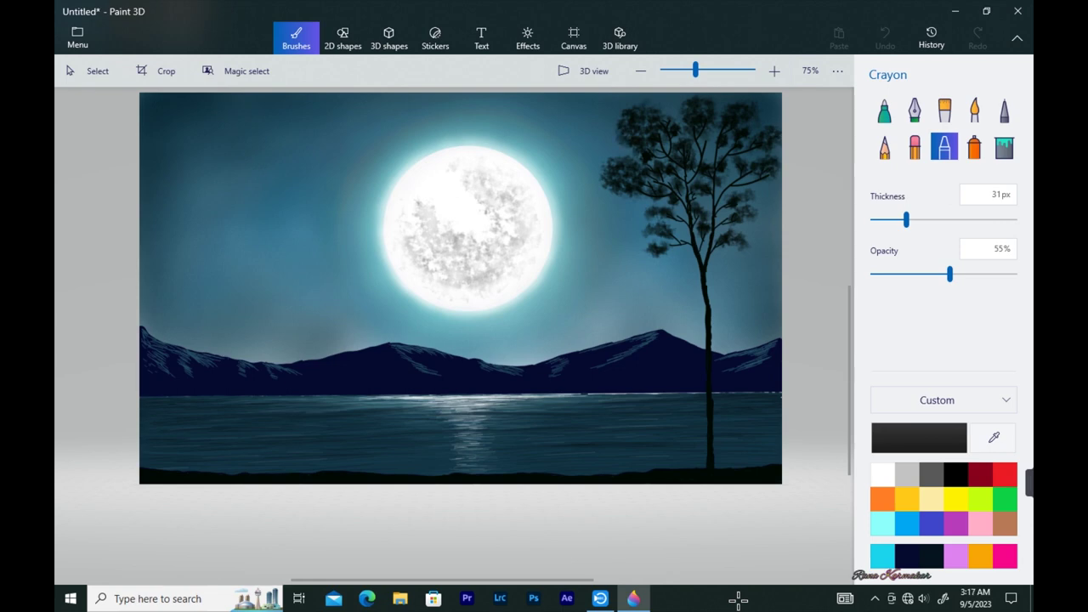
left_click_drag(657, 101, 648, 107)
mouse_move(641, 99)
left_mouse_down()
mouse_move(618, 119)
mouse_move(604, 161)
left_mouse_up()
left_click_drag(604, 164, 596, 181)
left_click_drag(622, 186, 602, 201)
left_click_drag(607, 153, 595, 189)
left_click_drag(617, 194, 610, 197)
- Densify the foliage along the crown's top edge, in its middle and on the side clusters
mouse_move(689, 93)
left_mouse_down()
mouse_move(677, 109)
mouse_move(743, 103)
mouse_move(725, 108)
mouse_move(757, 120)
left_mouse_up()
mouse_move(770, 97)
left_mouse_down()
mouse_move(757, 134)
mouse_move(704, 144)
left_mouse_up()
left_click_drag(716, 131, 707, 142)
left_click_drag(695, 155, 680, 140)
left_click_drag(677, 178, 675, 219)
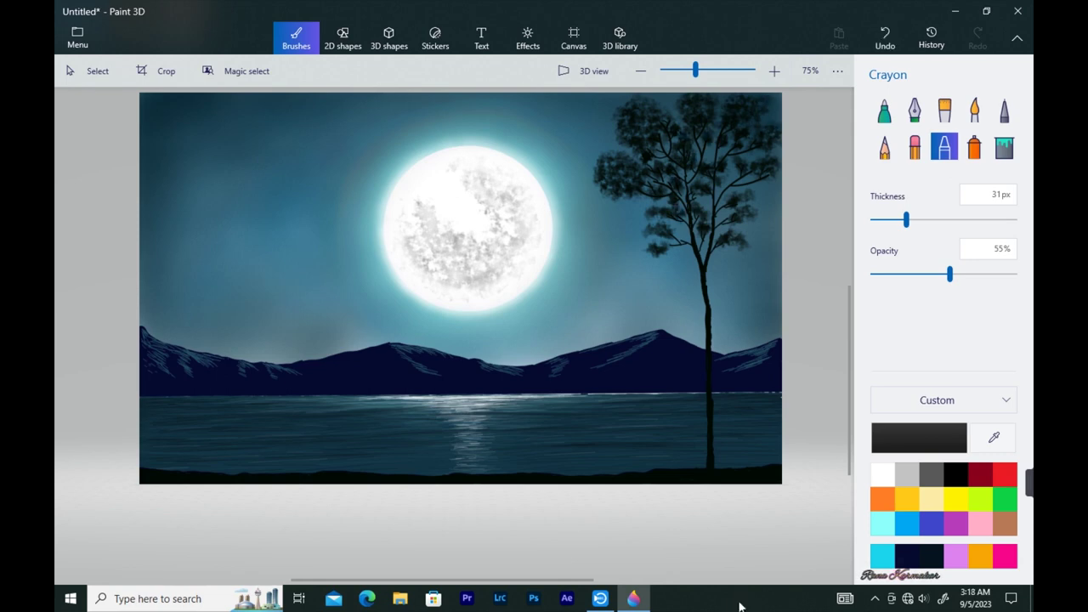
left_click_drag(641, 167, 634, 176)
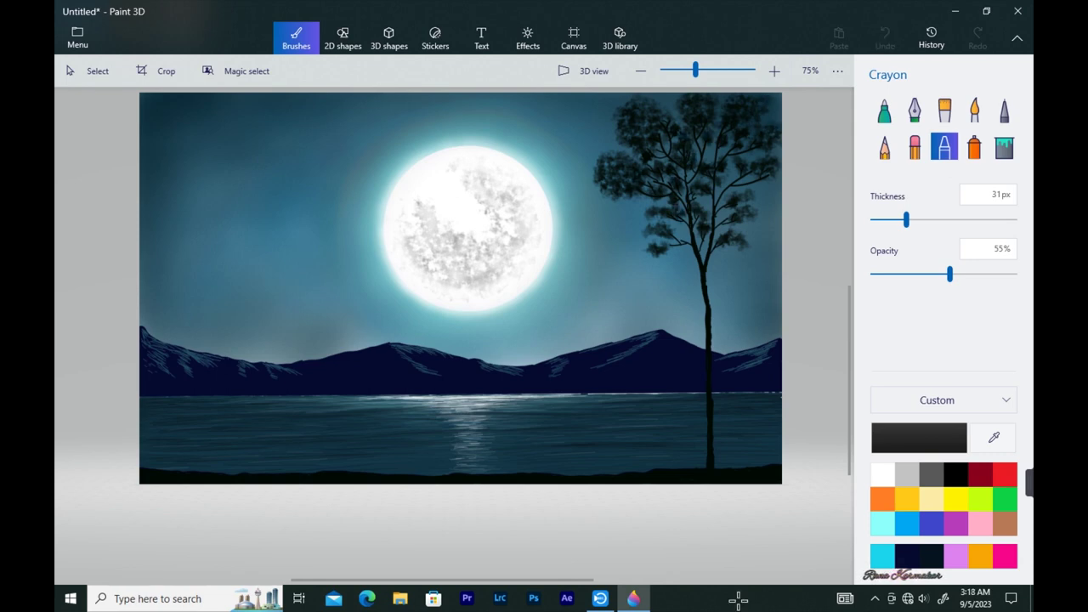
left_click_drag(650, 132, 642, 146)
mouse_move(665, 103)
left_mouse_down()
mouse_move(653, 122)
mouse_move(647, 111)
left_mouse_up()
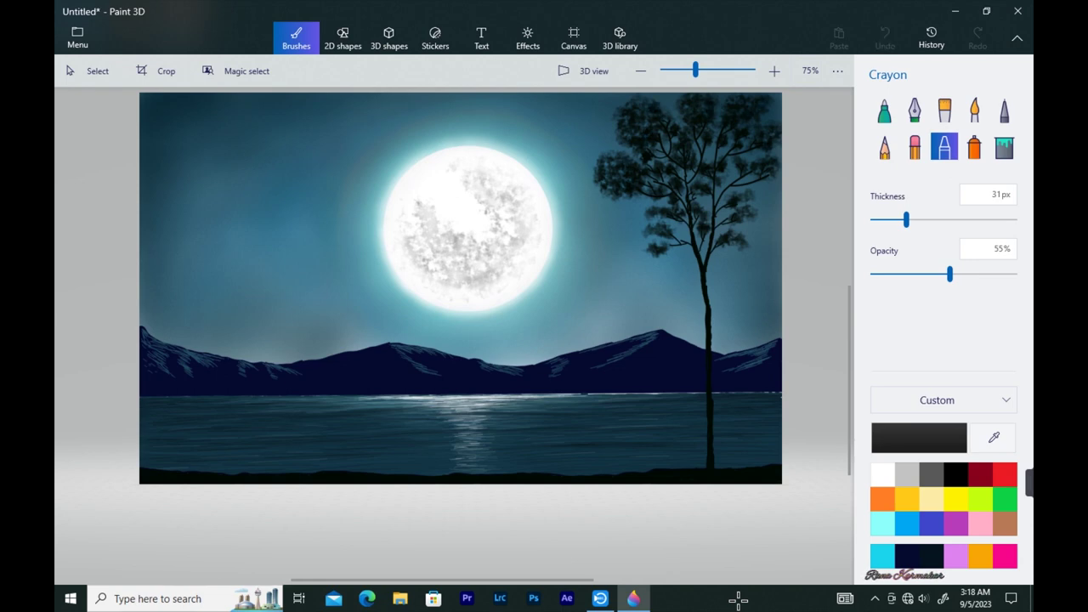
left_click_drag(778, 166, 769, 174)
left_click_drag(754, 214, 744, 221)
left_click_drag(660, 215, 653, 232)
- Set the Crayon to 10 px and mix a lighter grey-blue from a colour sampled in the sky
left_click_drag(906, 220, 872, 220)
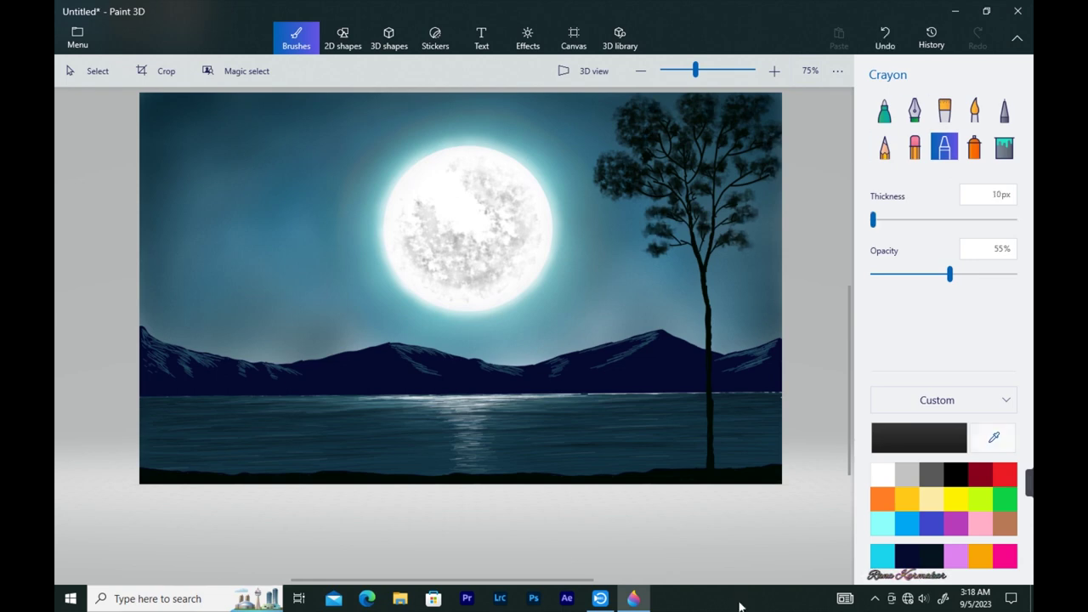
left_click(994, 437)
left_click(668, 212)
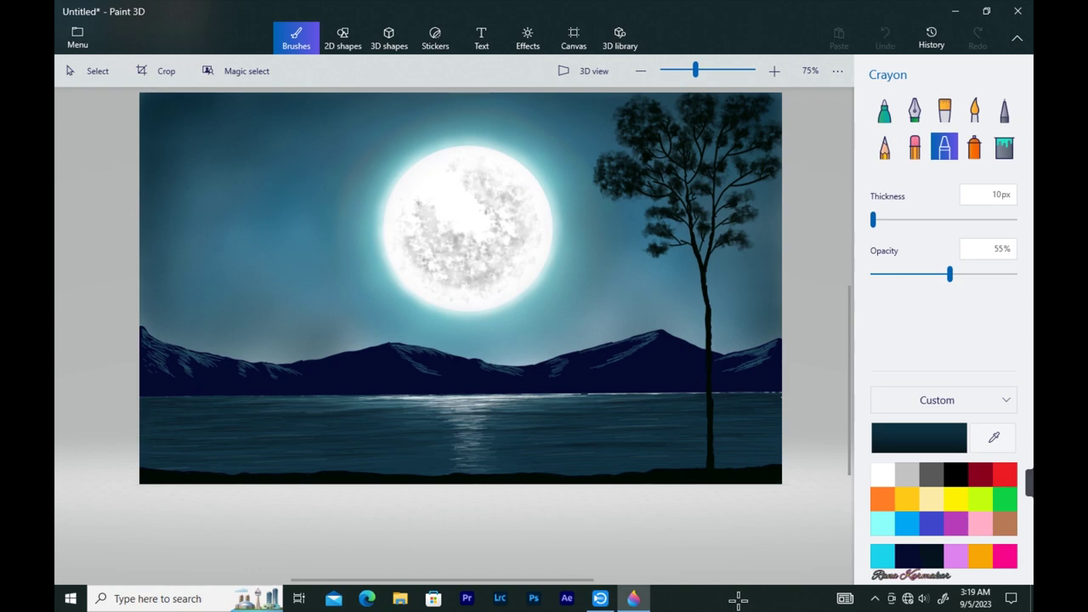
left_click(993, 437)
left_click(193, 319)
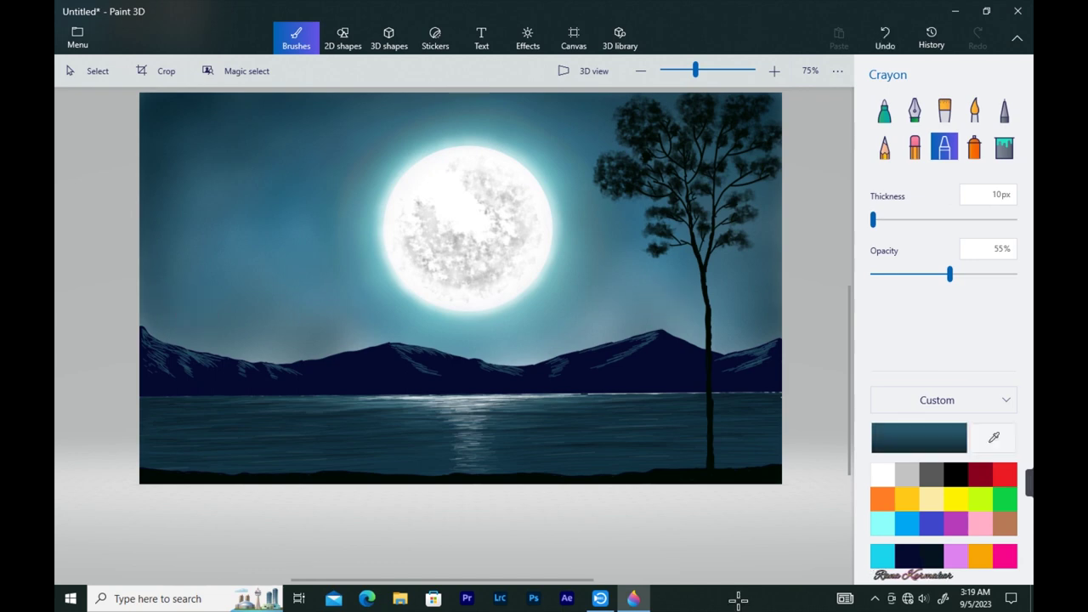
left_click(919, 438)
left_click(500, 256)
left_click(471, 436)
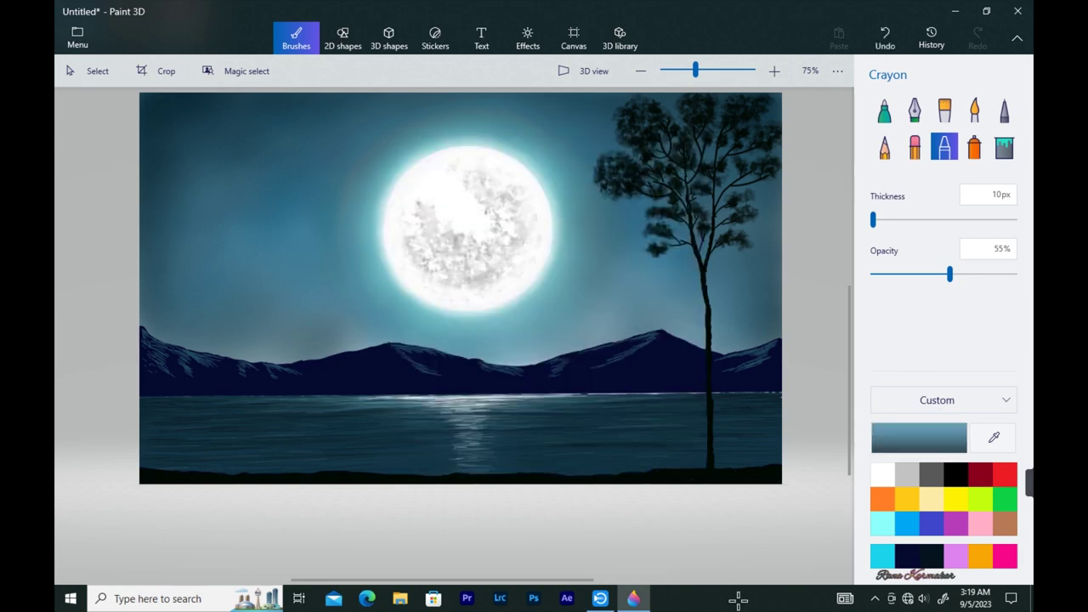
- Mix a brighter sky blue and dab small Crayon highlights on the lower trunk at 150% zoom
left_click(774, 71)
left_click_drag(483, 580, 574, 580)
left_click_drag(850, 377, 849, 405)
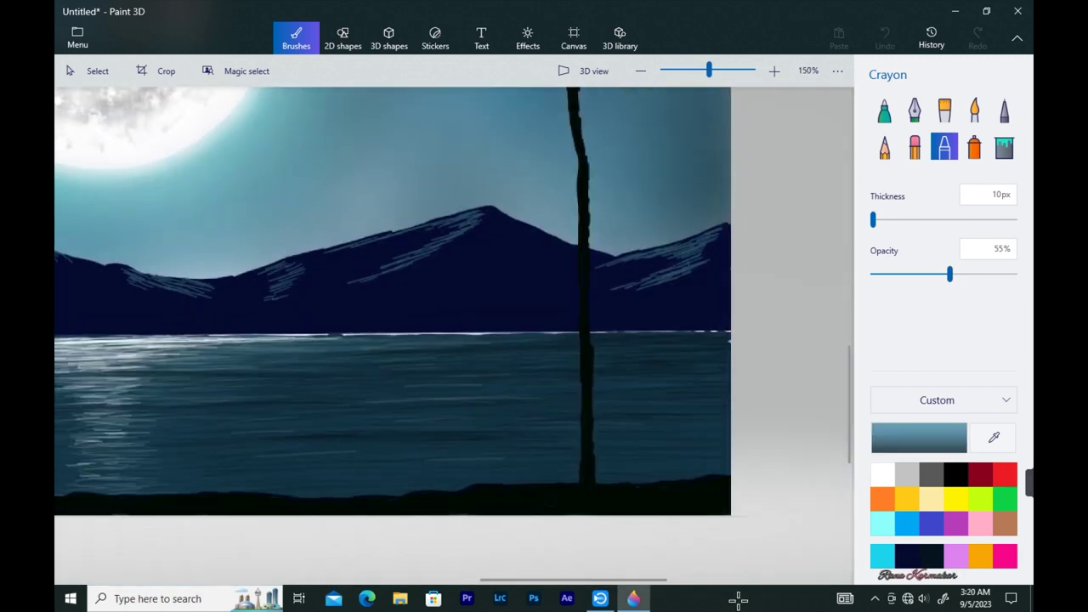
left_click(919, 438)
left_click(500, 202)
left_click(471, 437)
left_click_drag(585, 365, 584, 376)
left_click_drag(585, 342, 584, 356)
- Draw a thin light-blue moonlight line along the trunk's moon-facing edge up from the bank, using the Pixel pen at 1 px and 100% opacity
left_click(1004, 110)
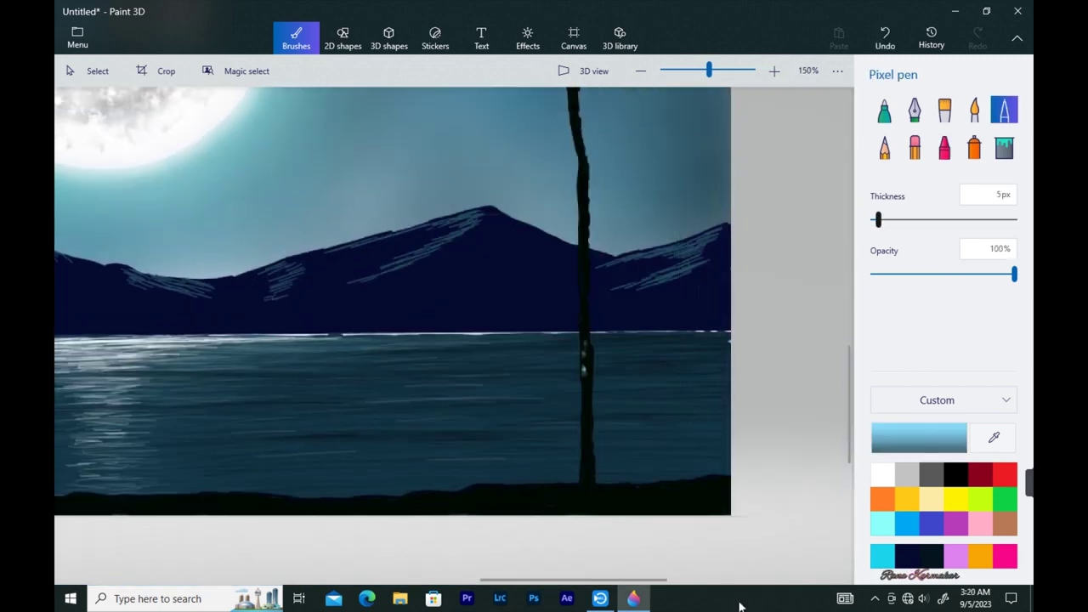
left_click_drag(878, 220, 873, 219)
left_click_drag(583, 382, 582, 496)
left_click_drag(849, 404, 849, 377)
left_click_drag(580, 298, 582, 463)
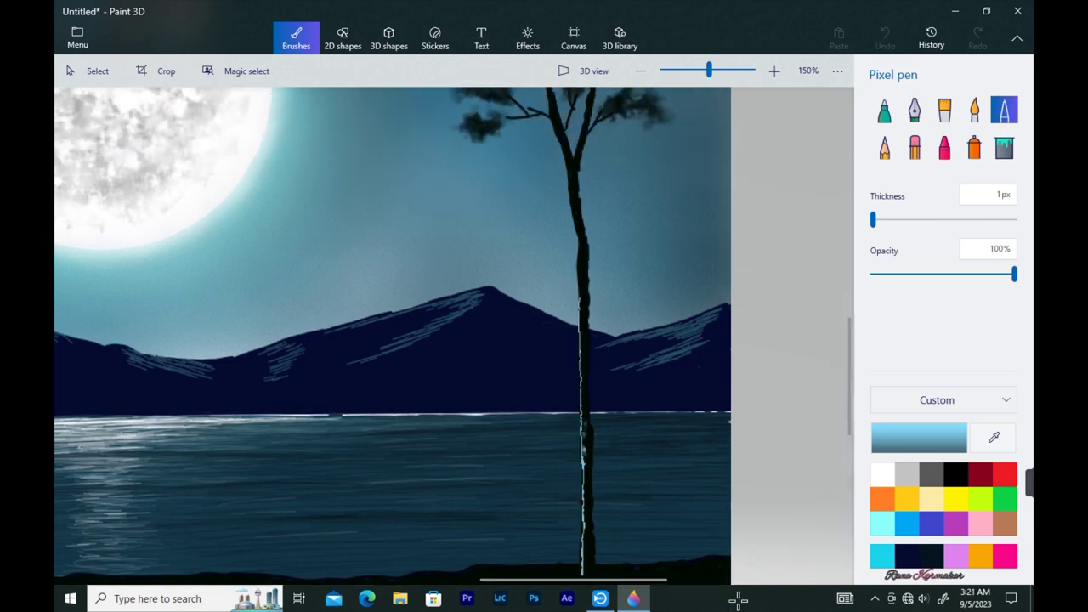
- Extend the light-blue edge line up to the trunk's fork, then mix a darker blue-grey and draw softer strokes down inside it
left_click_drag(568, 165, 579, 251)
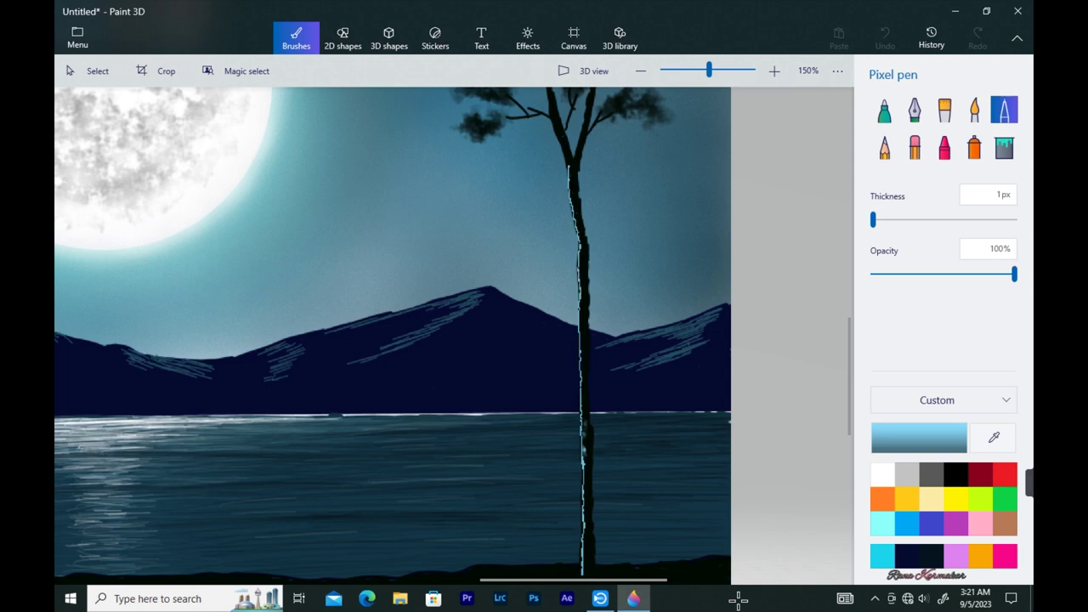
left_click(919, 438)
left_click(515, 287)
left_click(471, 436)
left_click_drag(575, 214, 580, 333)
left_click_drag(582, 370, 585, 561)
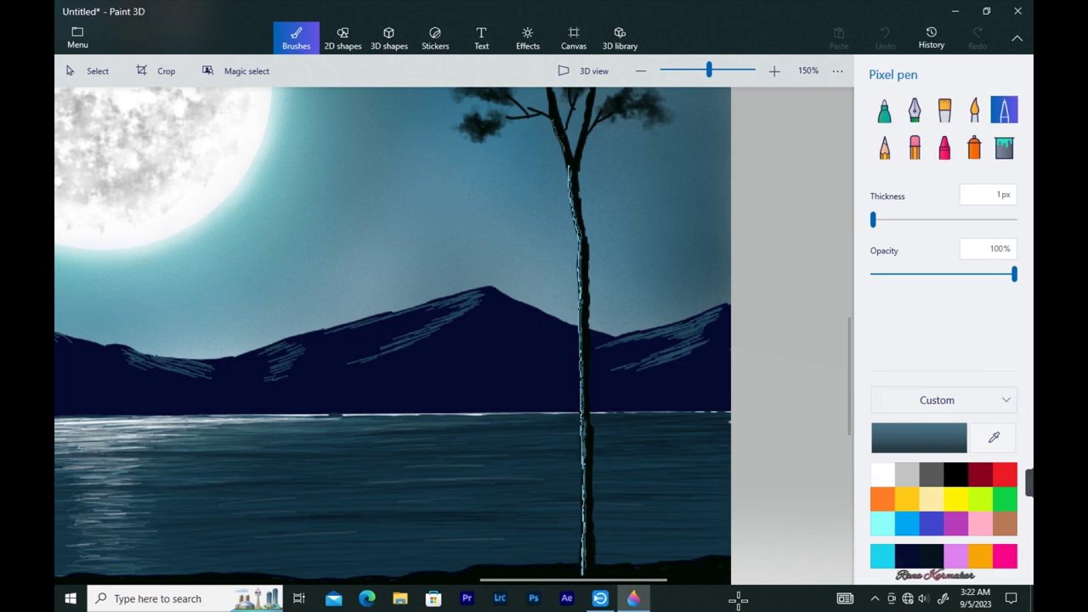
- Draw thin blue-grey highlight strokes with the 1 px Pixel pen on the trunk's fork and the main branches above it
mouse_move(564, 151)
left_mouse_down()
mouse_move(568, 167)
mouse_move(575, 155)
left_mouse_up()
scroll(452, 336, "up", 3)
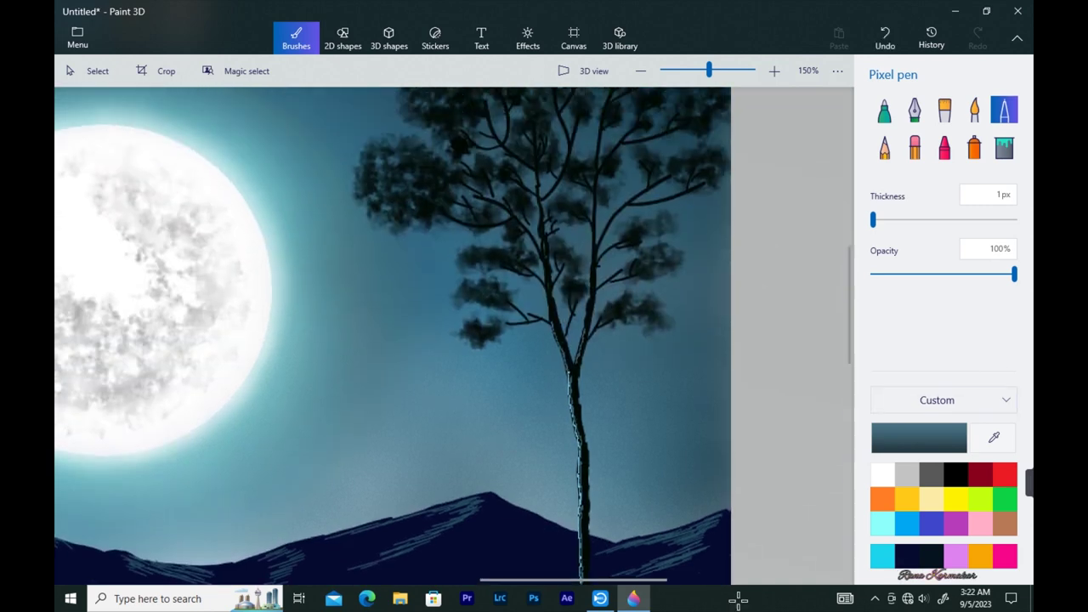
left_click_drag(592, 295, 585, 329)
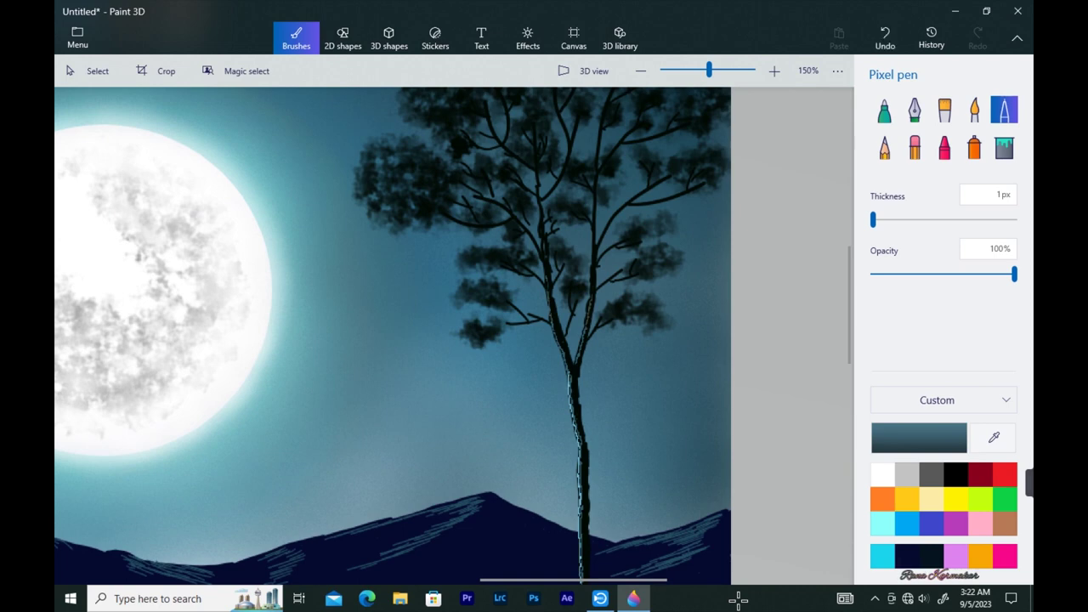
left_click_drag(595, 250, 593, 279)
- Mix a near-black grey for the 1 px Pixel pen to shade the tree trunk
left_click(641, 72)
left_click_drag(850, 295, 850, 348)
mouse_move(648, 580)
left_mouse_down()
mouse_move(463, 588)
mouse_move(599, 581)
left_mouse_up()
left_click(774, 72)
left_click_drag(850, 348, 850, 390)
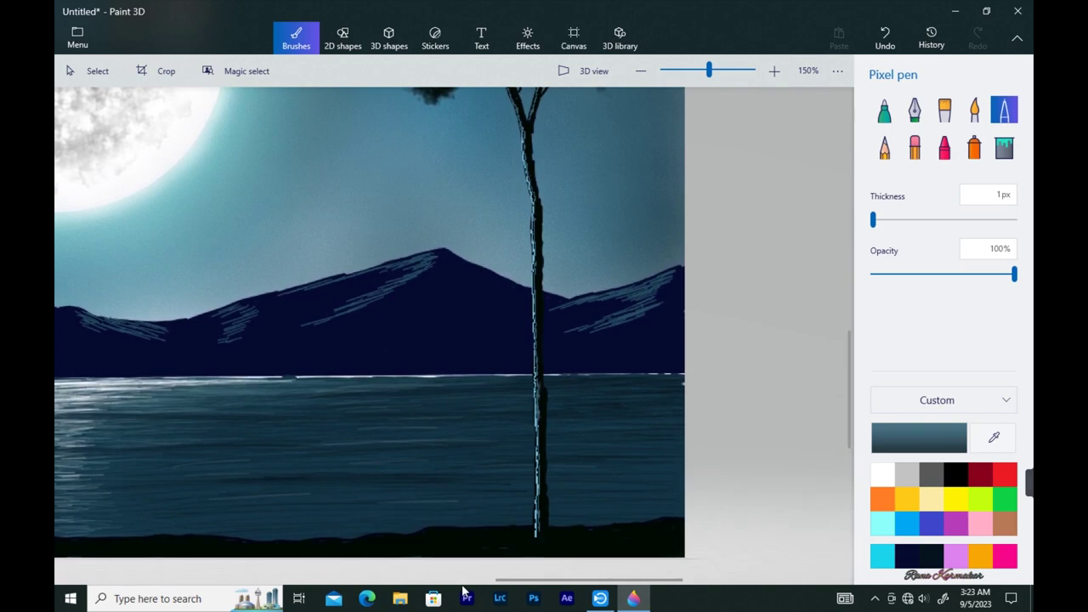
left_click(919, 438)
left_click(515, 308)
left_click(472, 436)
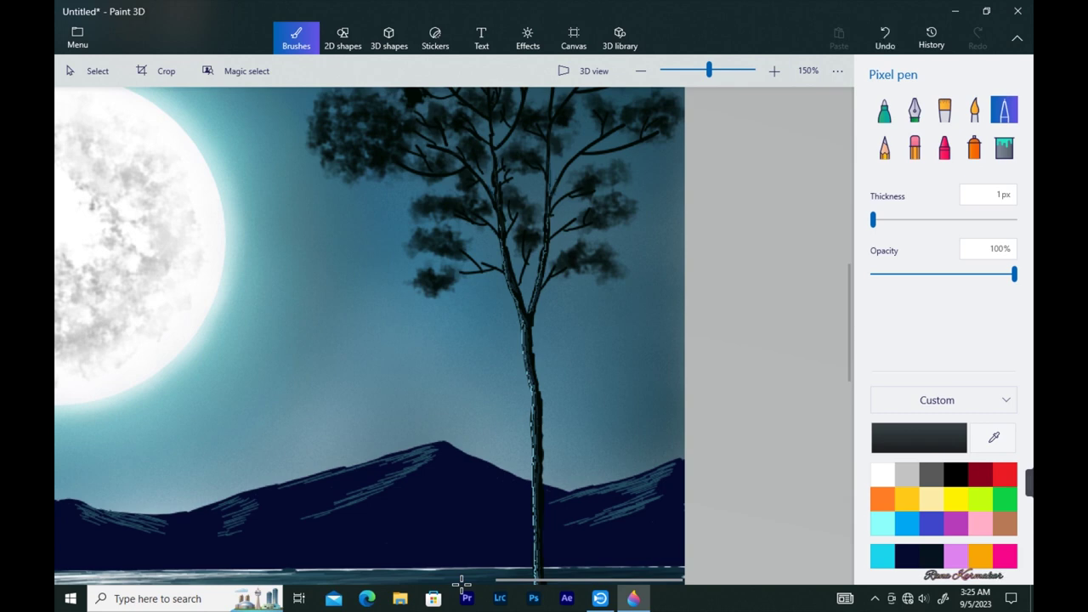
- Mix a very dark green (RGB 2, 18, 6) and set the Pencil to 6 px at 100% opacity
scroll(461, 584, "down", 3)
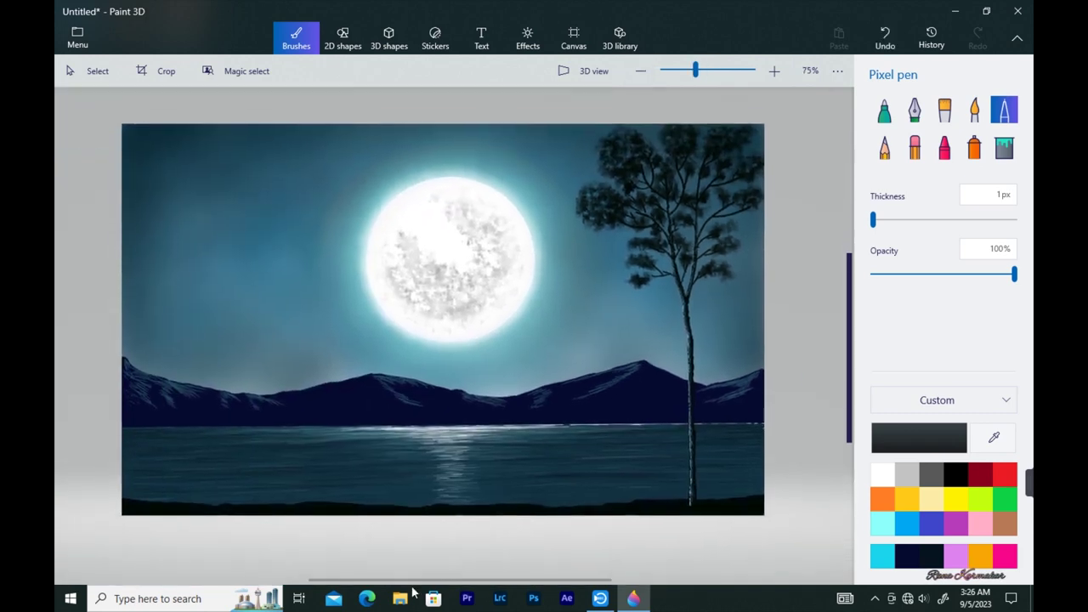
left_click(1005, 499)
left_click(919, 438)
left_click(588, 349)
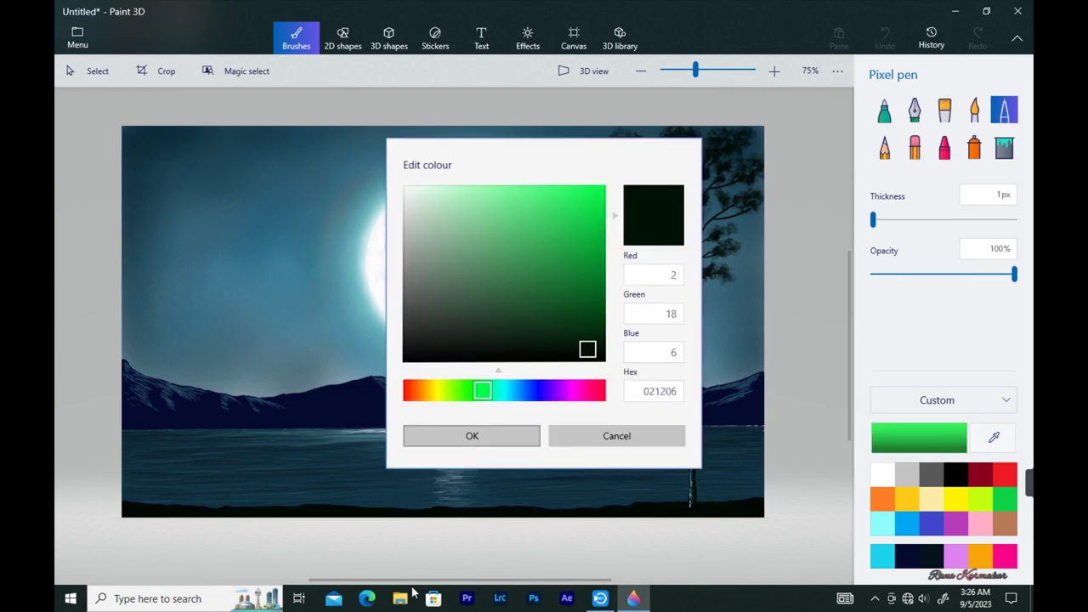
left_click(472, 436)
left_click(884, 147)
left_click(895, 219)
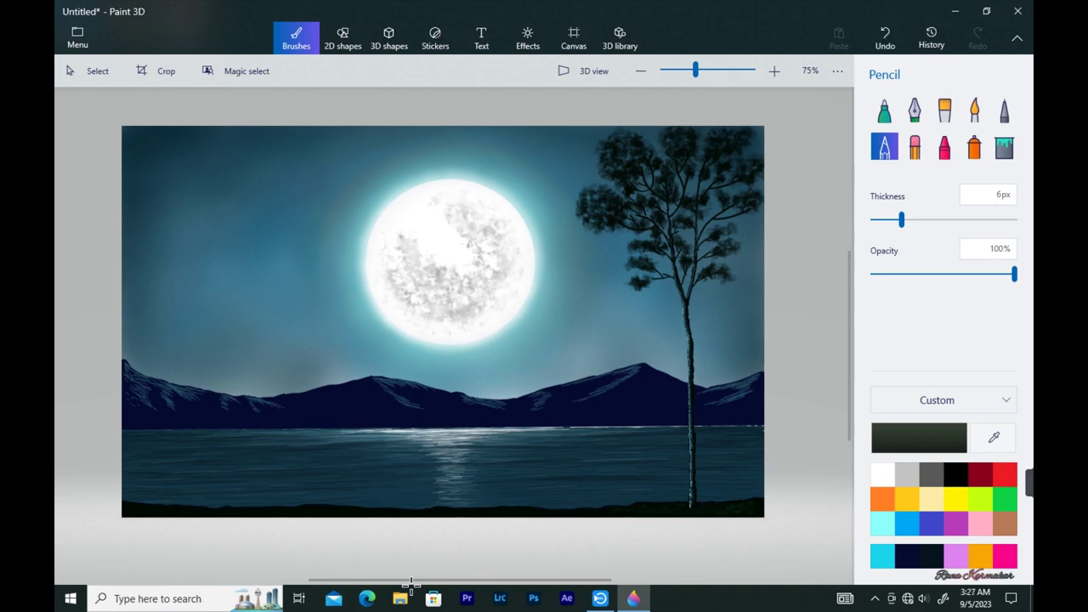
- Texture the dark foreground bank with short green and grey Pencil strokes as grass along its whole width
scroll(411, 584, "left", 1)
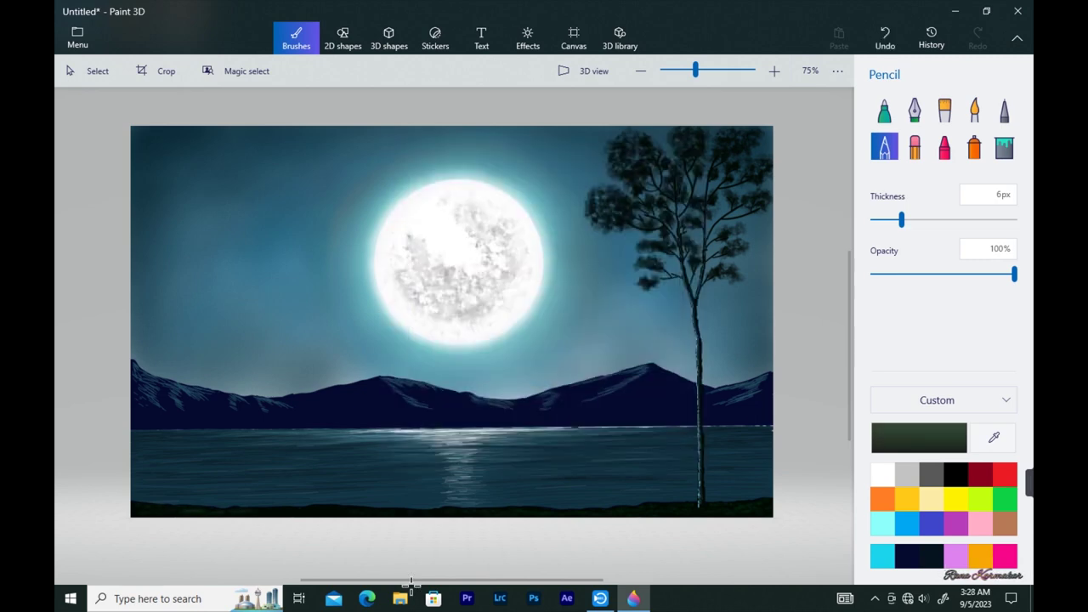
key("ctrl+z")
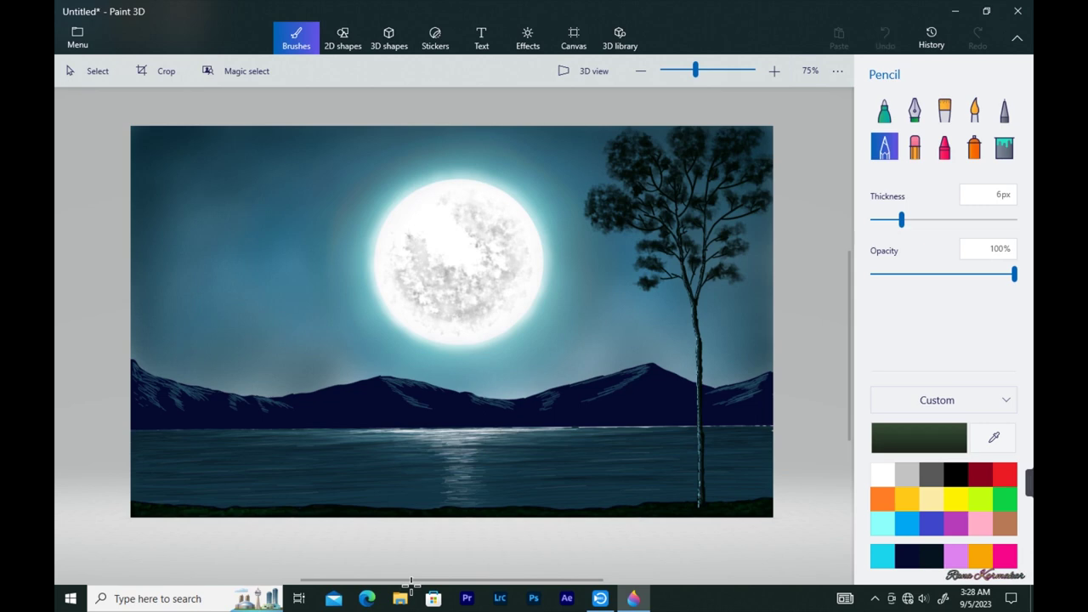
key("ctrl+y")
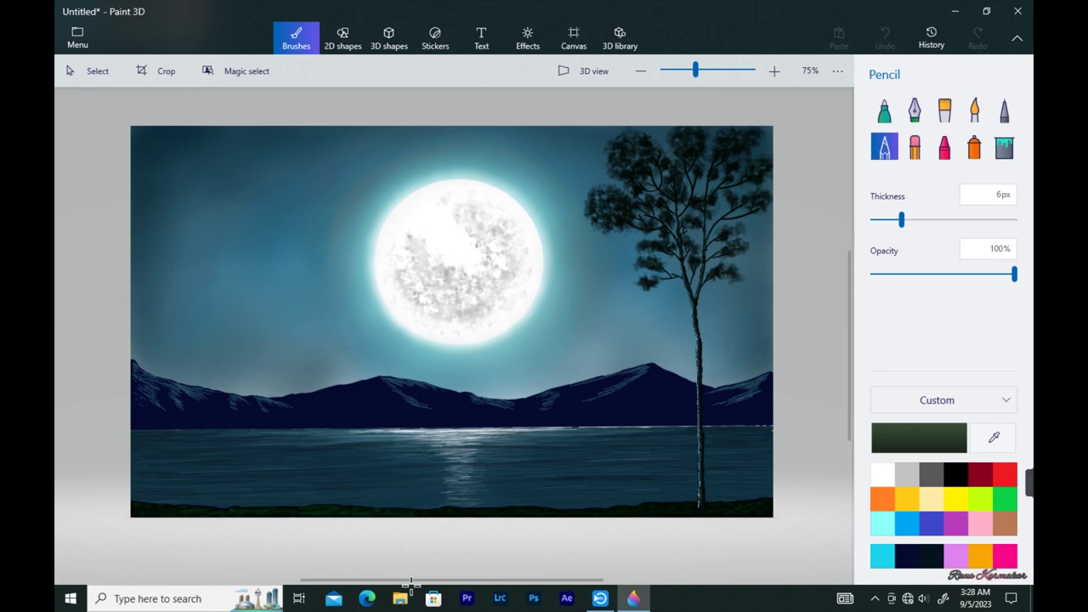
key("ctrl+y")
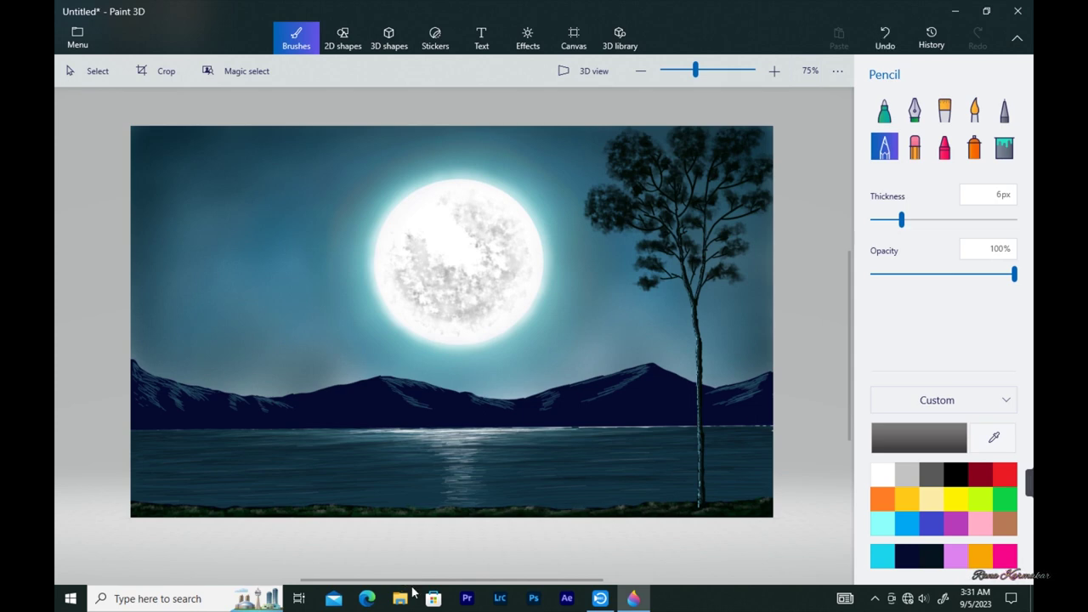
- Undo the oversized bright-green Calligraphy pen mark in the bank's lower-right corner
key("ctrl+plus")
key("ctrl+plus")
key("ctrl+plus")
key("ctrl+plus")
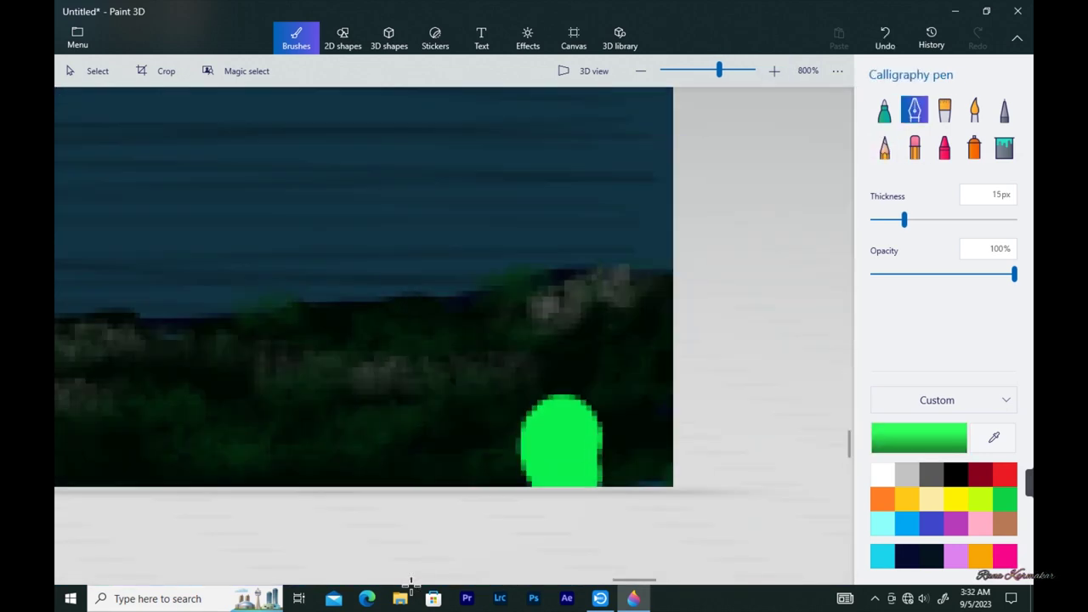
key("ctrl+z")
key("ctrl+z")
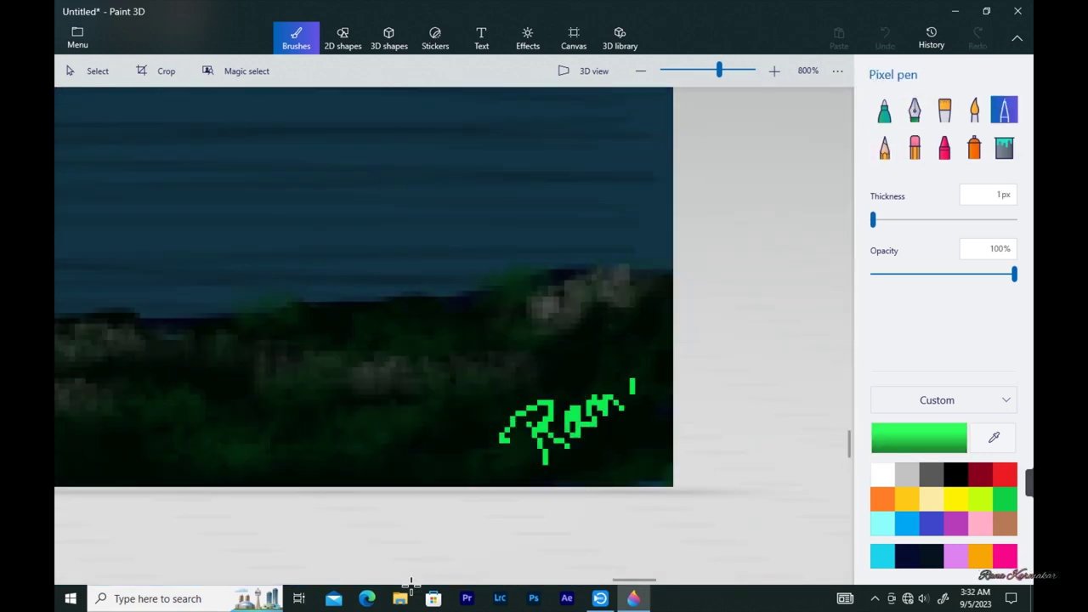
- Finish the artist's bright-green signature in the painting's lower-right corner and underline it with the 1 px Pixel pen
left_click_drag(632, 393, 659, 387)
left_click_drag(577, 459, 643, 428)
left_click(641, 72)
left_click(642, 72)
left_click(641, 71)
left_click(641, 71)
left_click_drag(692, 581, 451, 580)
left_click_drag(849, 476, 850, 325)
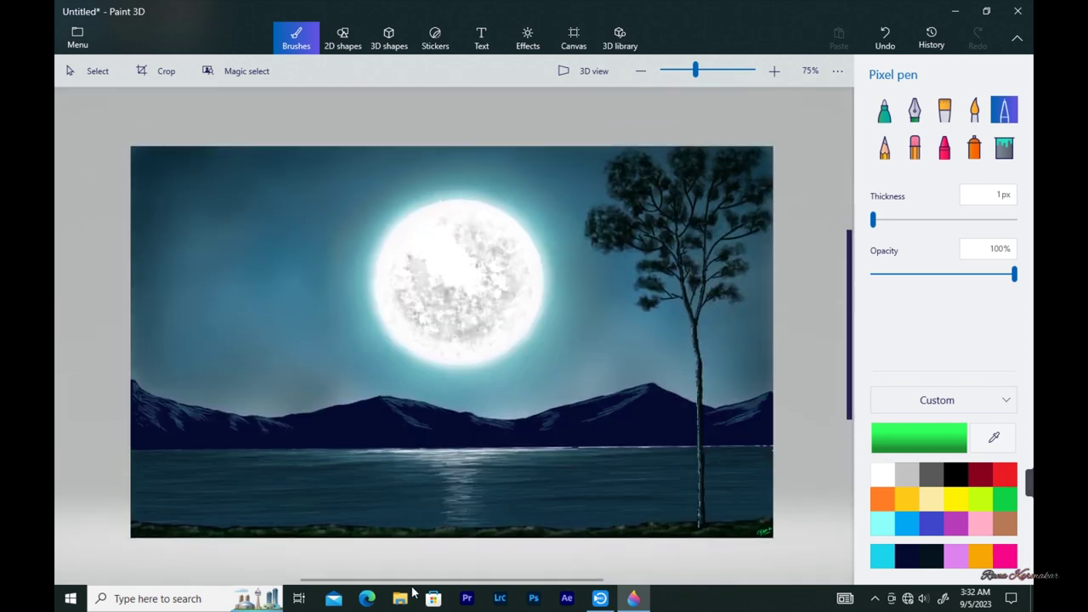